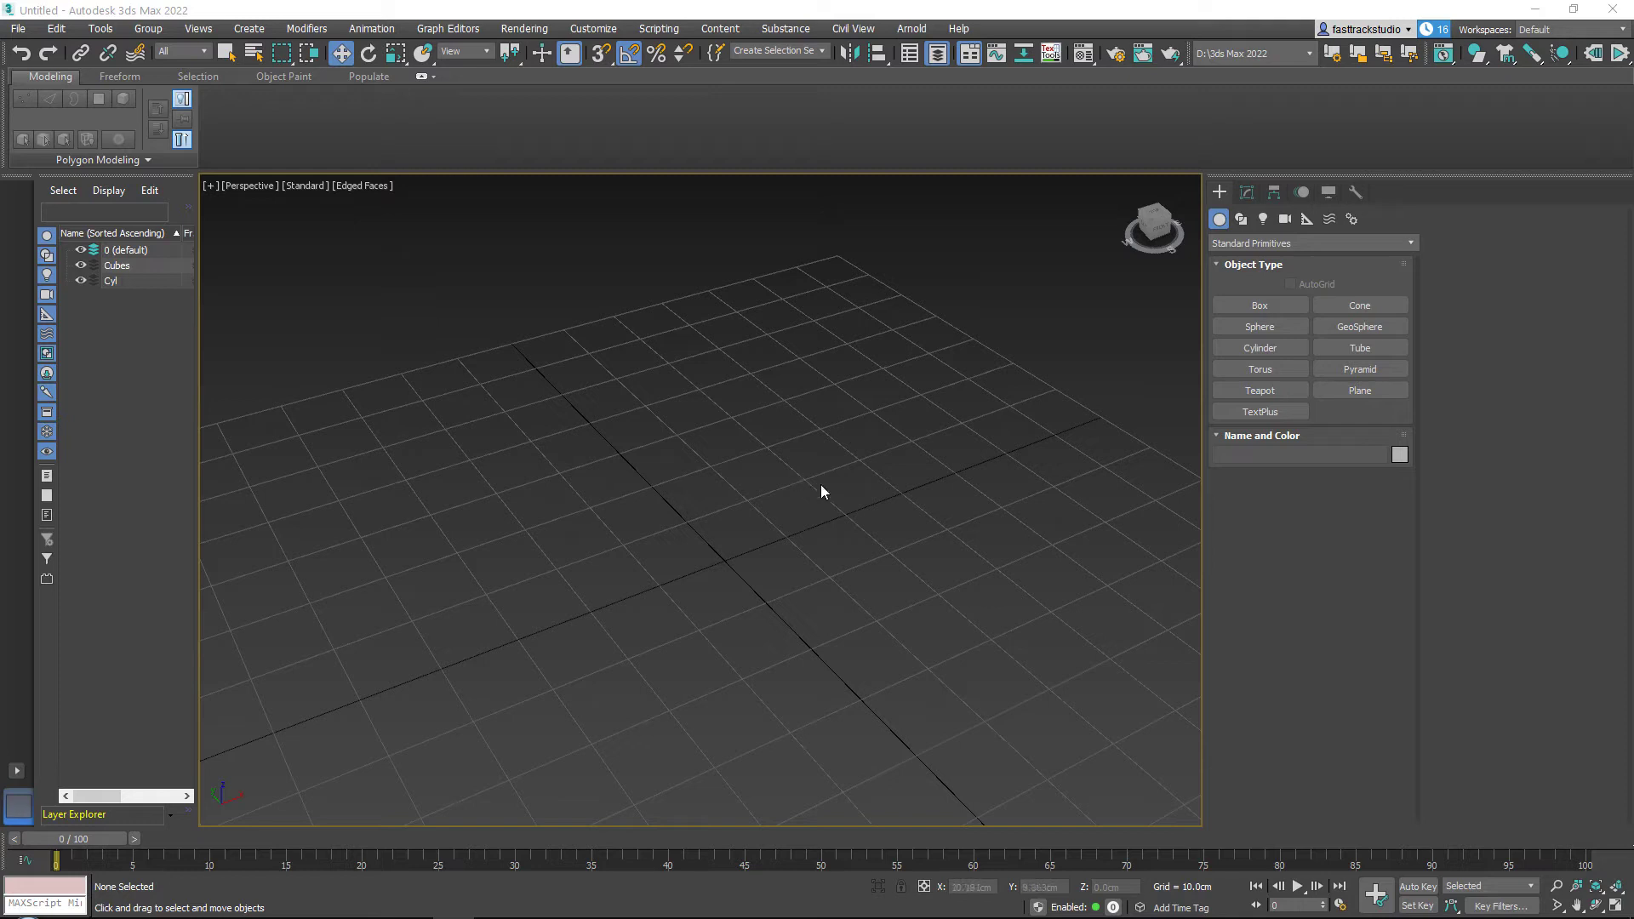
Step: Create an eight-sided cylinder at the grid origin with a radius of about 10.1 cm and a height of about 28.4 cm
left_click(1263, 351)
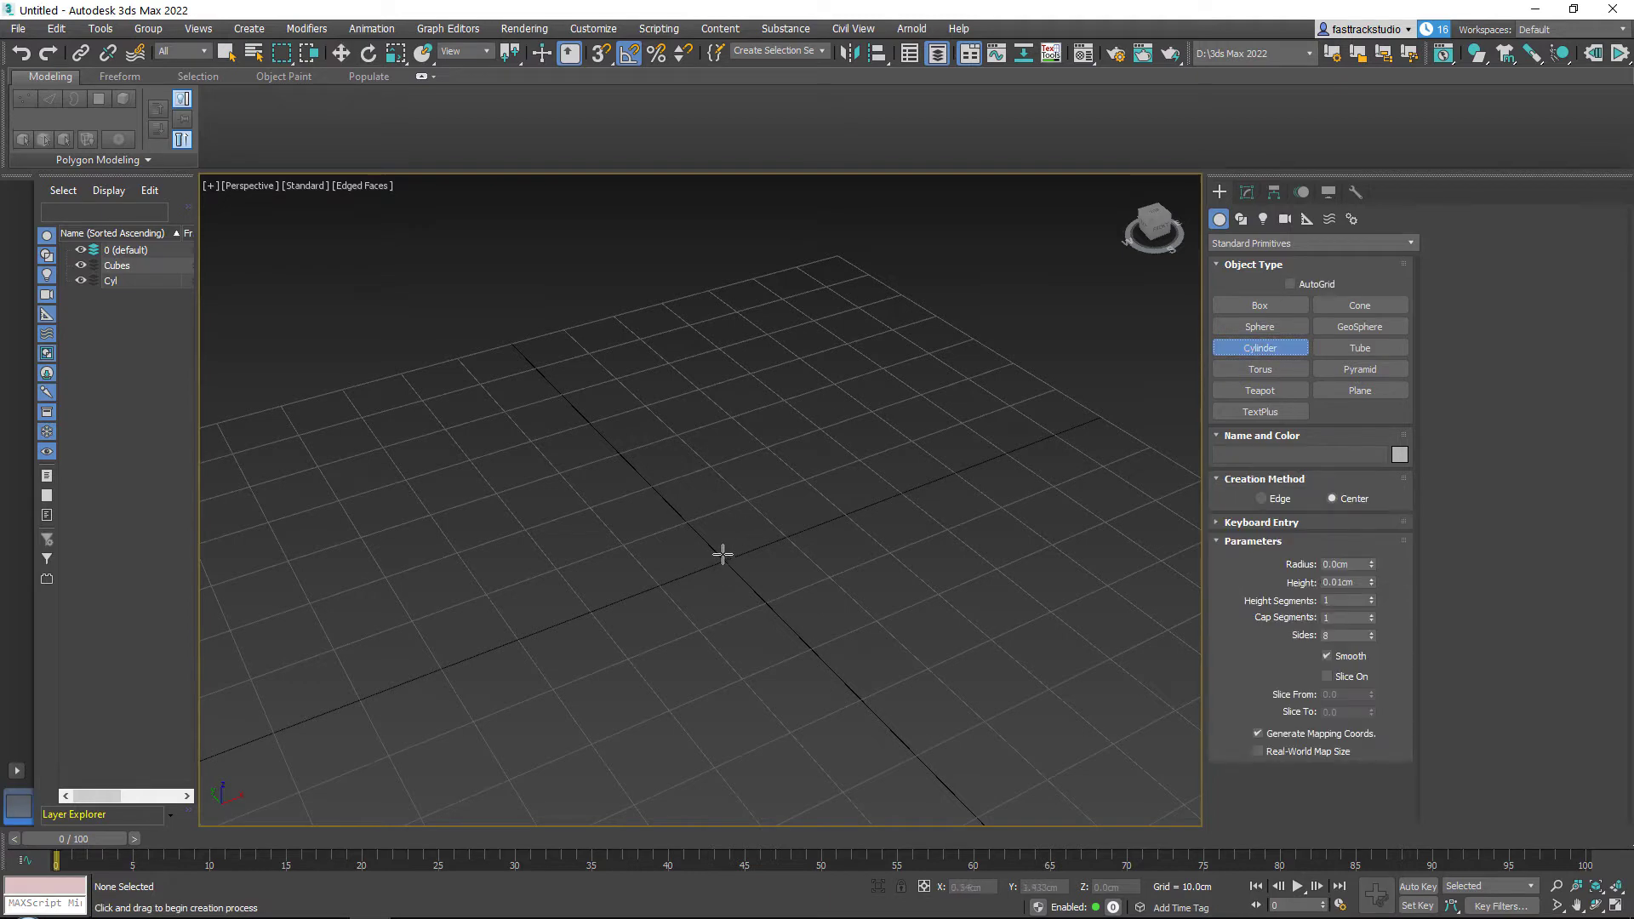
left_click_drag(727, 563, 766, 603)
left_click(792, 402)
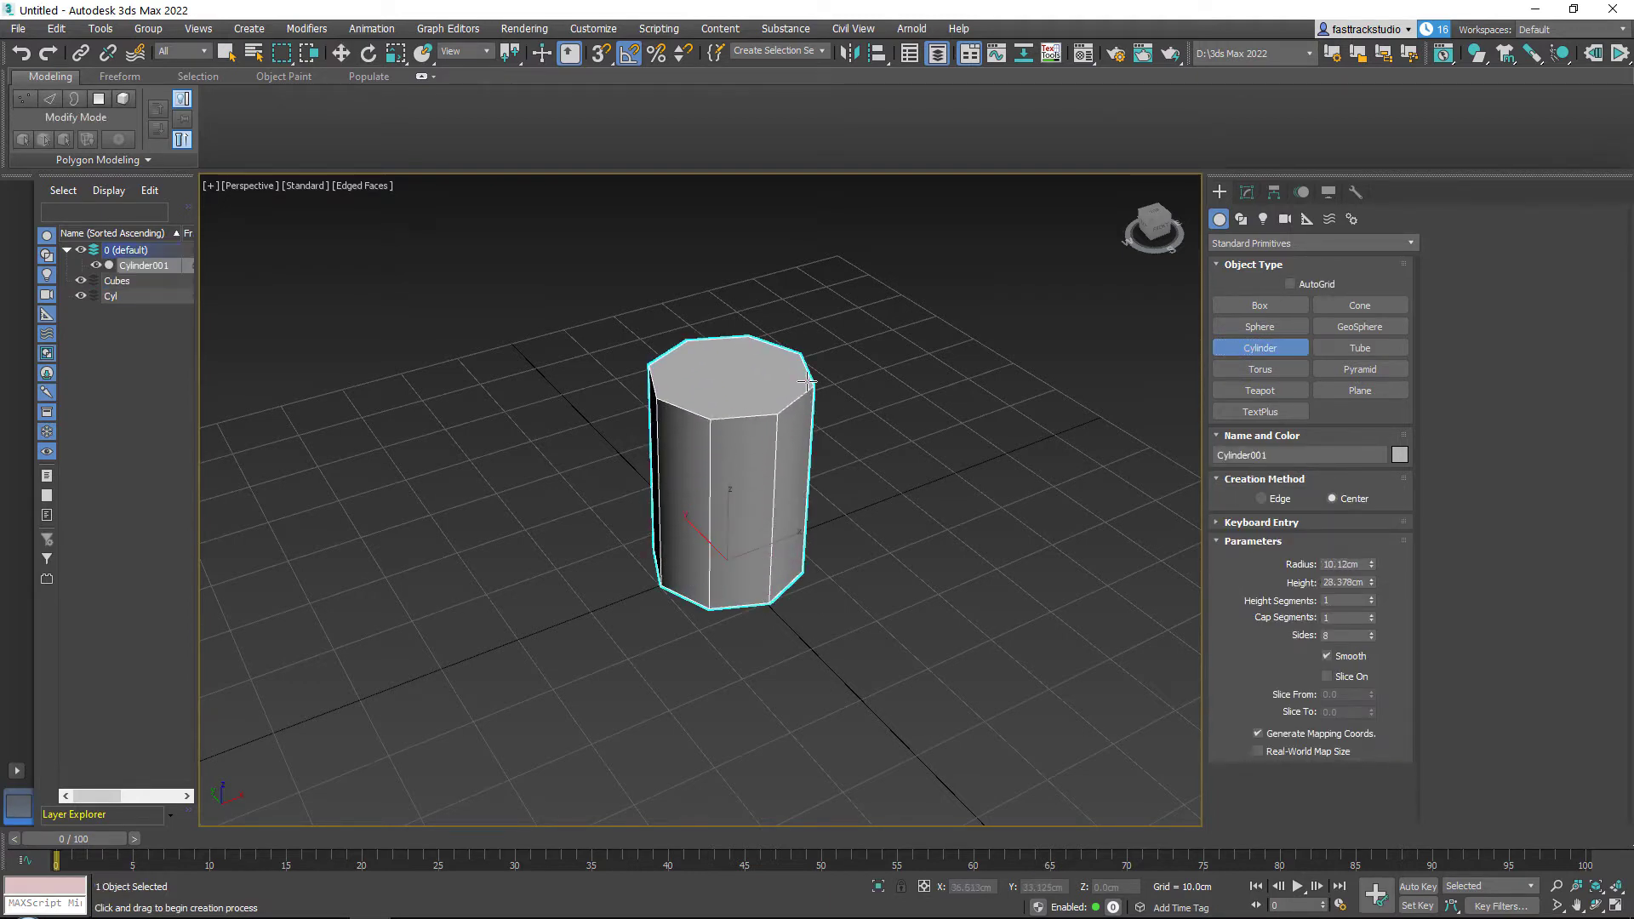
key("w")
scroll(719, 455, "up", 3)
Step: Convert the cylinder to an Editable Poly
left_click(1247, 192)
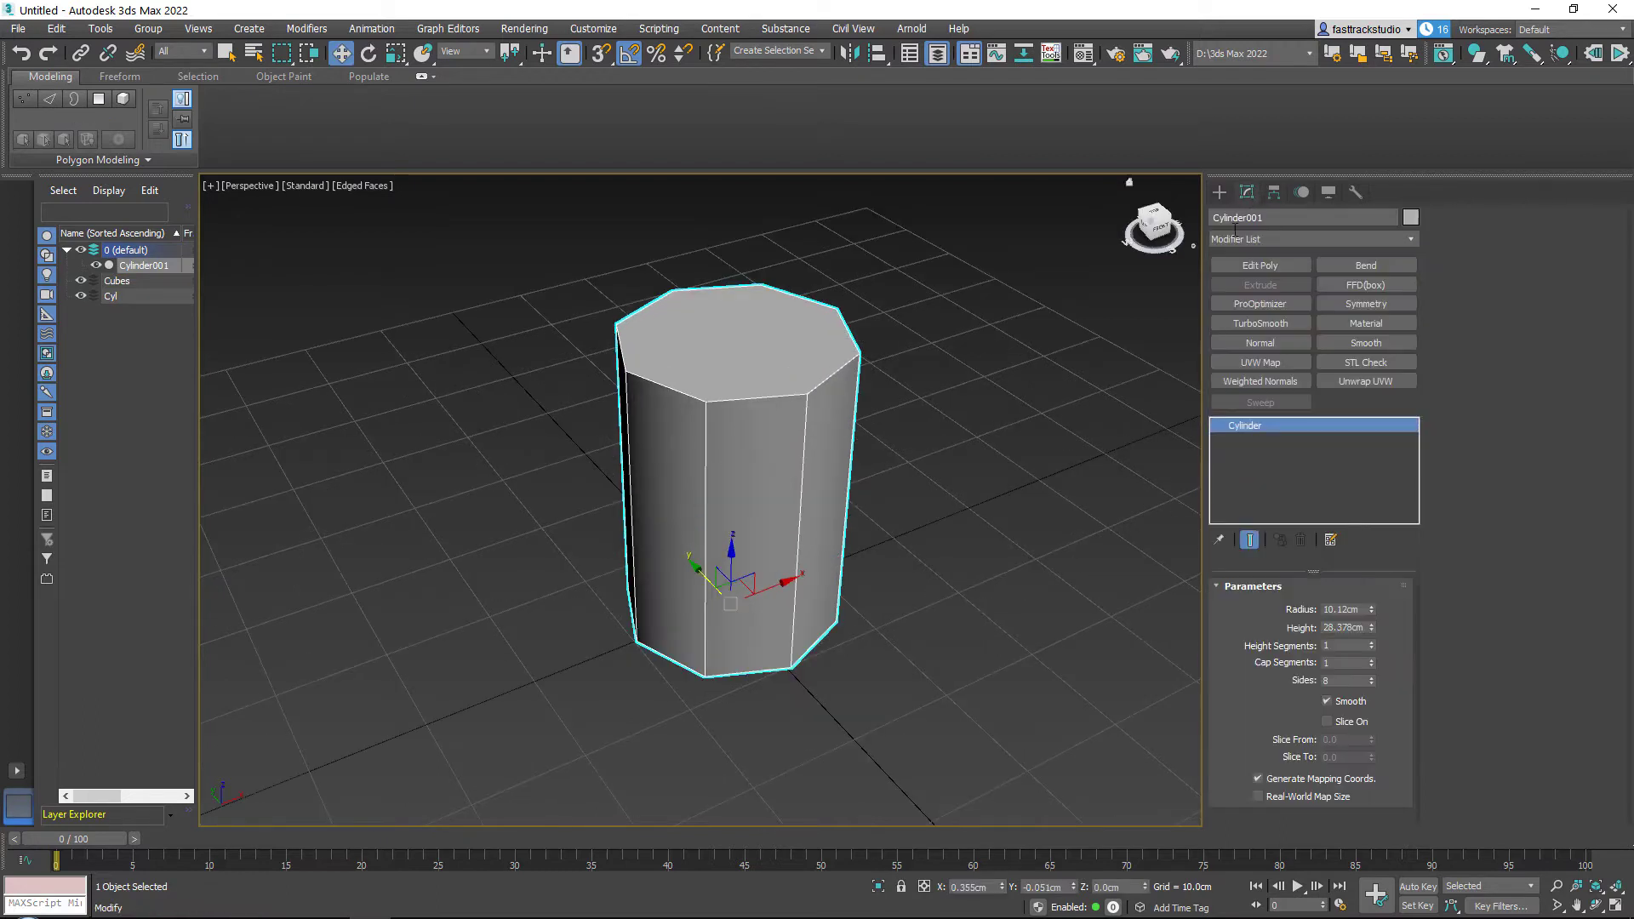
right_click(698, 341)
mouse_move(819, 516)
left_click(877, 530)
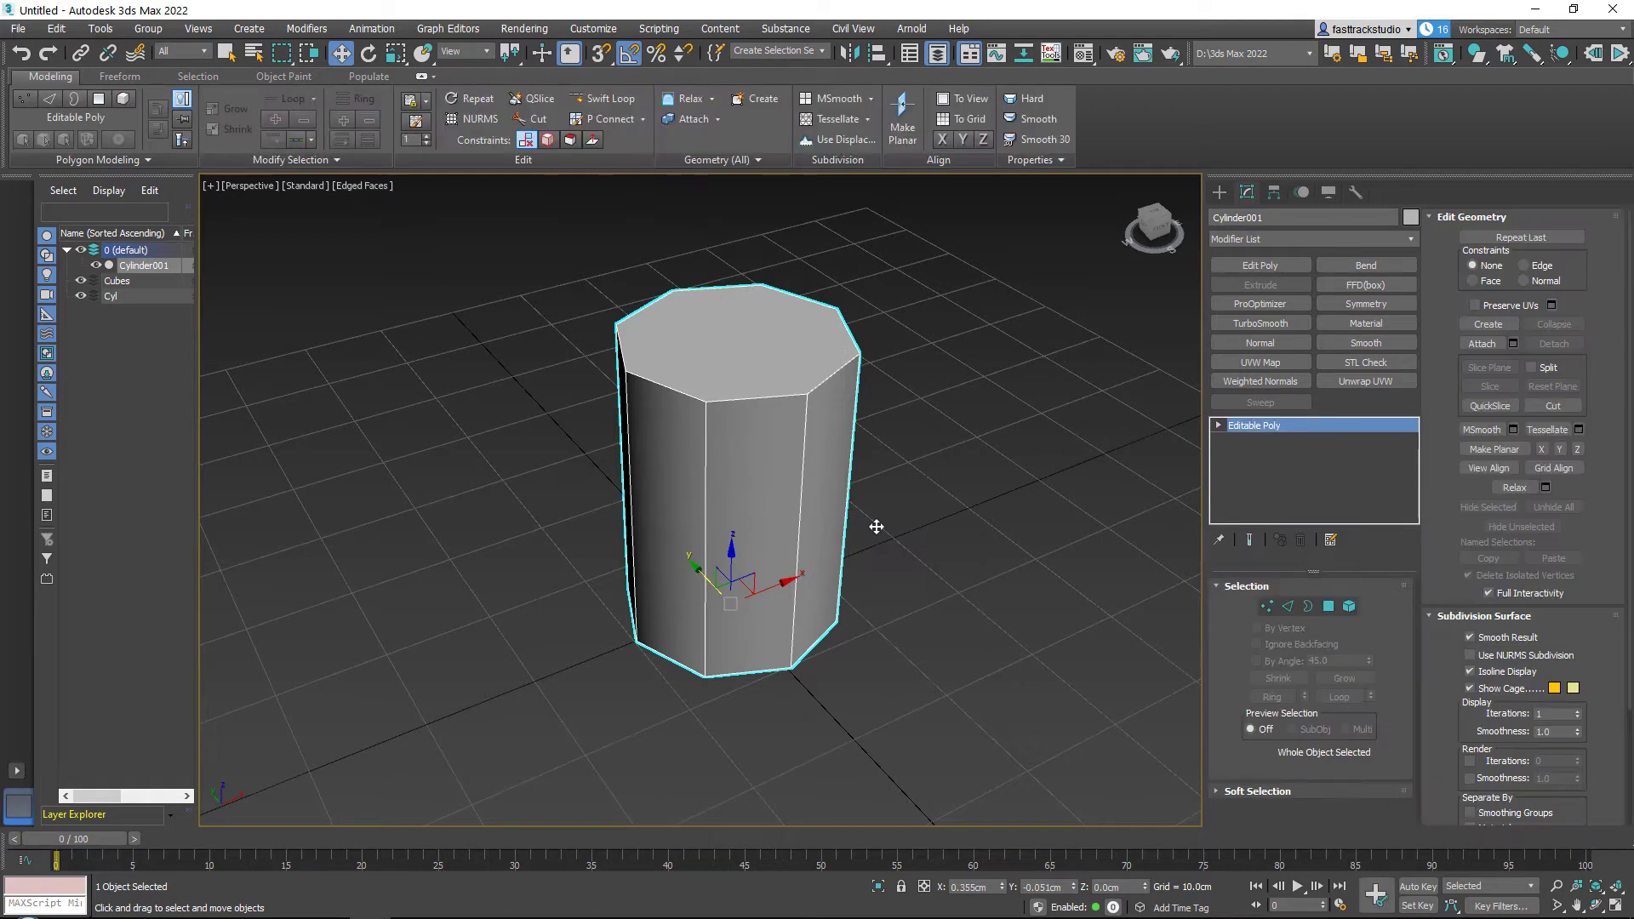
Step: Select all eight vertical side edges of the cylinder at edge level
scroll(847, 427, "up", 1)
scroll(753, 387, "up", 3)
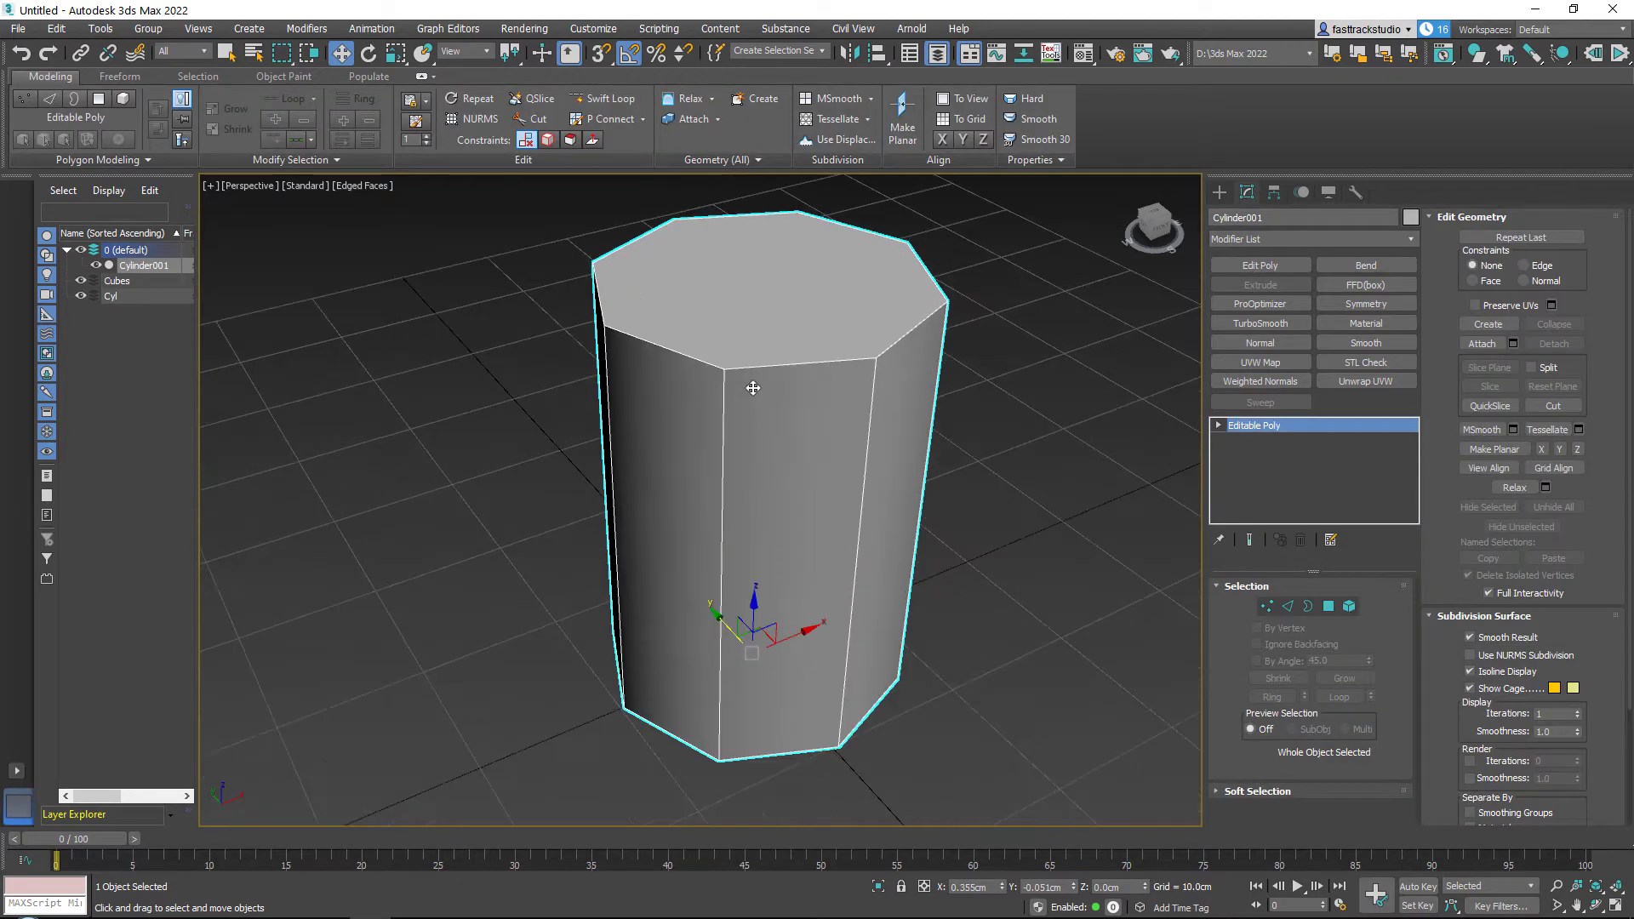
middle_click_drag(746, 406, 697, 456, "alt")
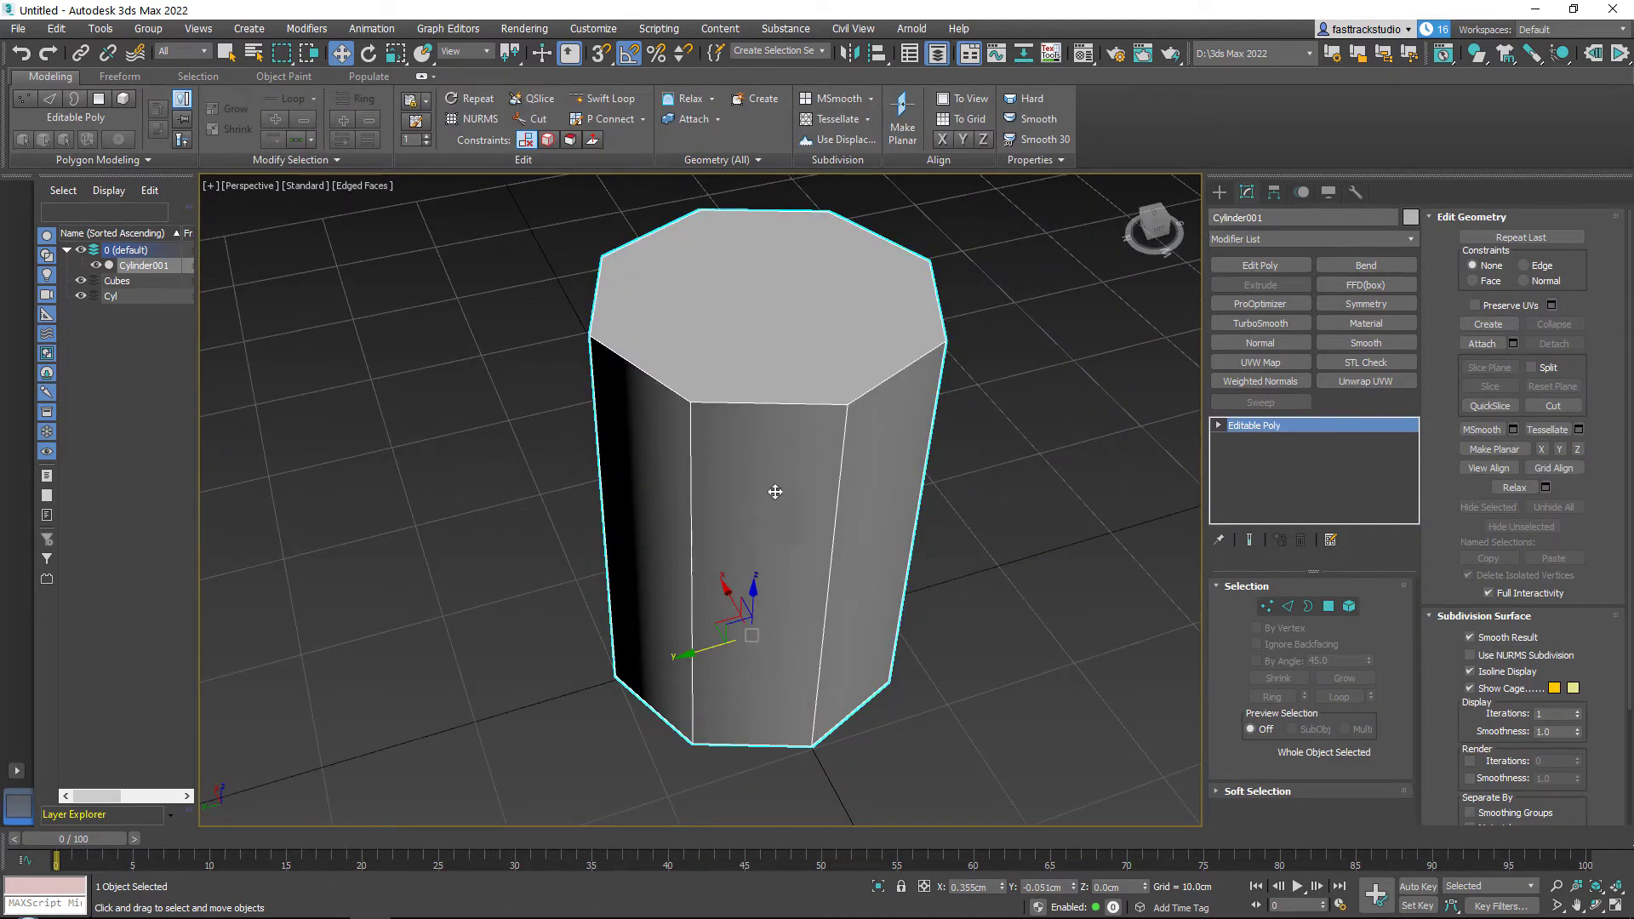
middle_click_drag(606, 344, 710, 424, "alt")
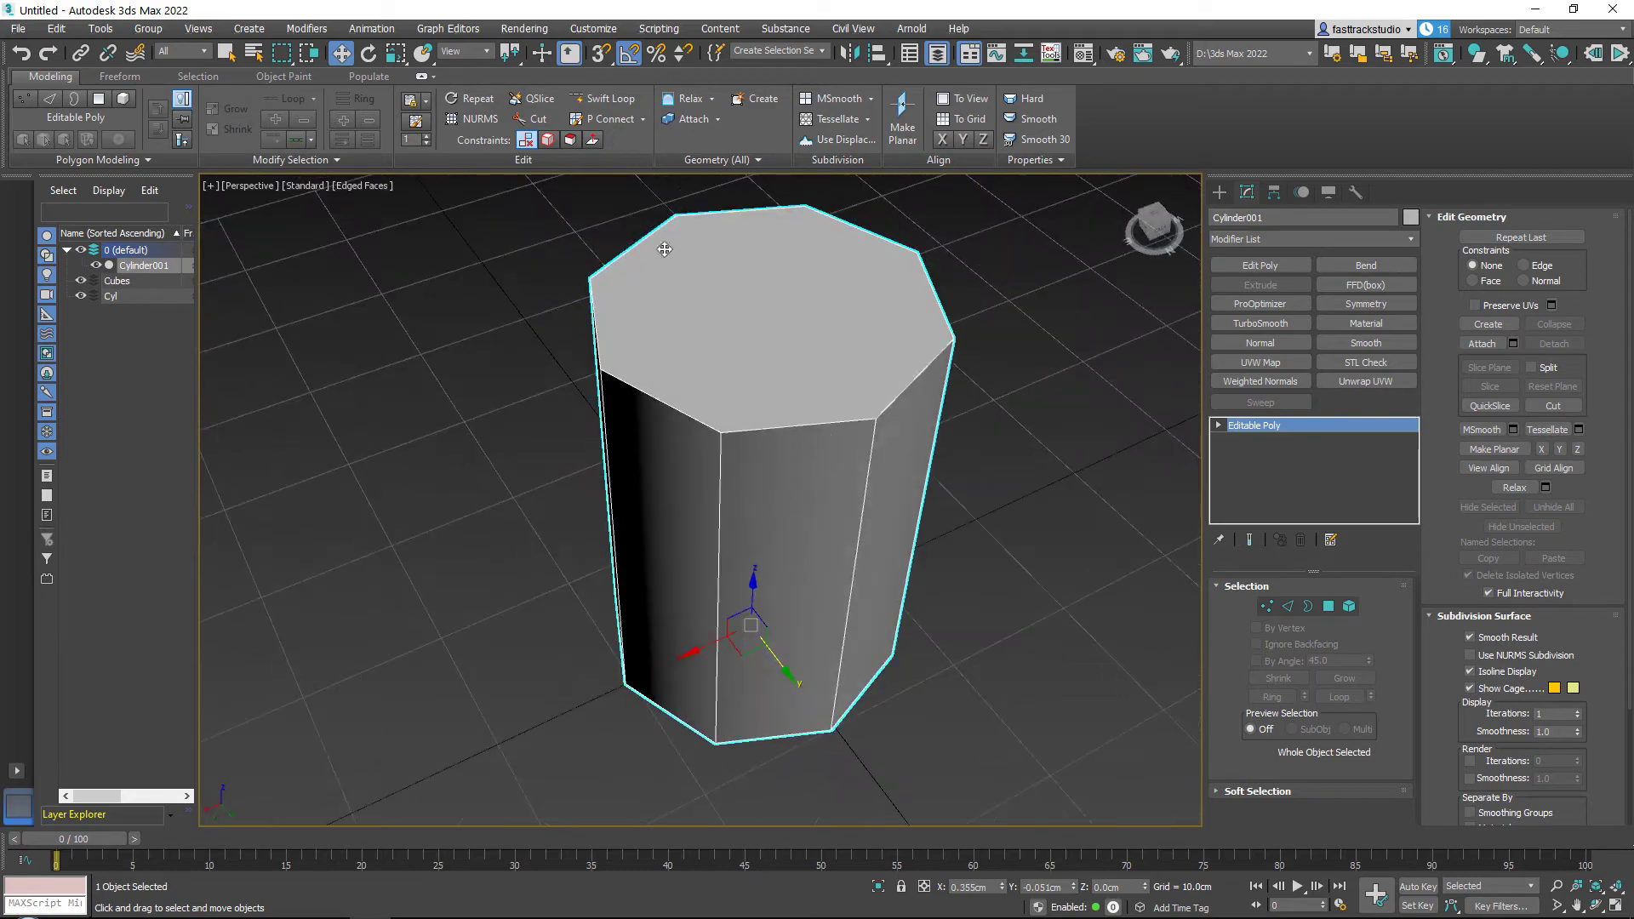
middle_click_drag(967, 328, 683, 343, "alt")
scroll(682, 343, "down", 3)
middle_click_drag(823, 402, 647, 334, "alt")
key("2")
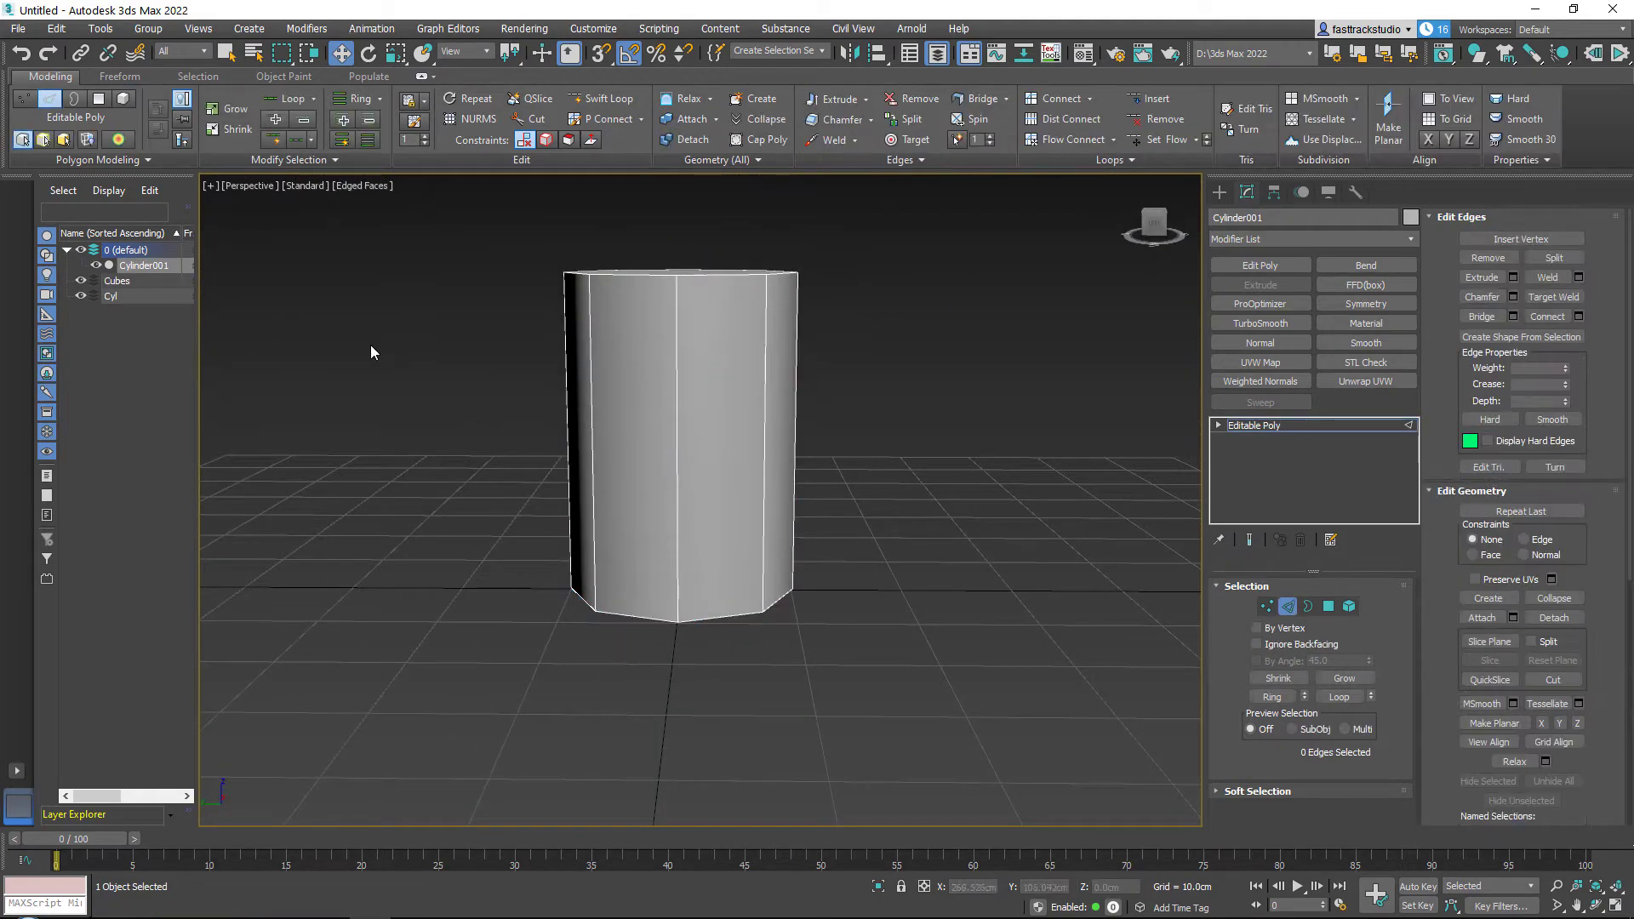
left_click_drag(1222, 355, 1217, 353)
middle_click_drag(747, 333, 836, 388, "alt")
scroll(778, 314, "up", 3)
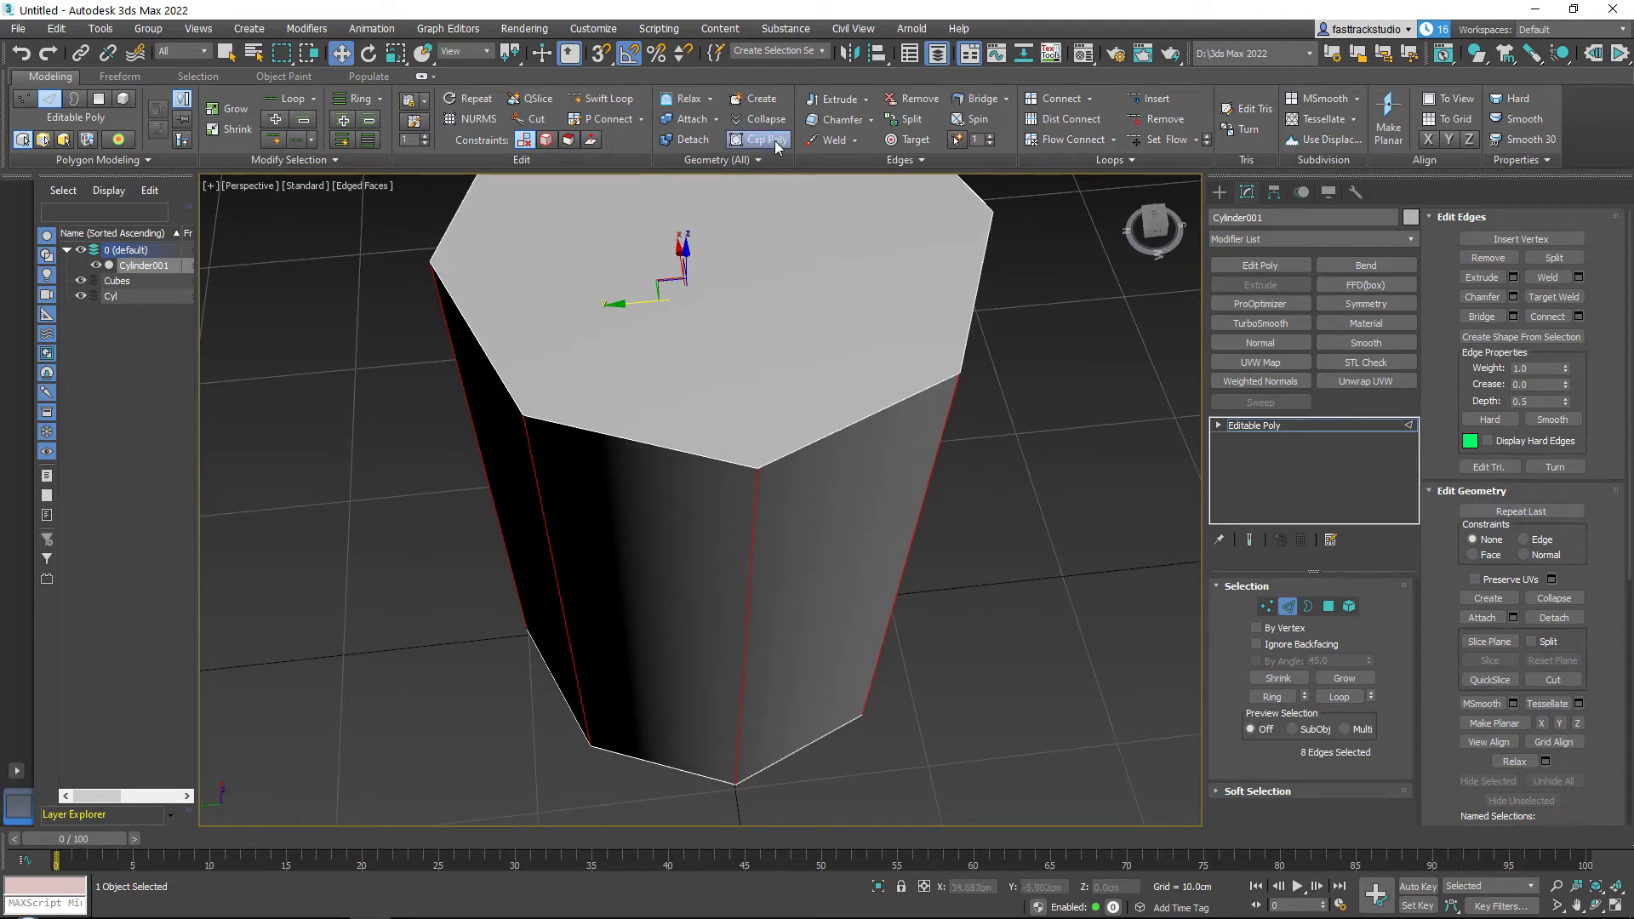
Step: Open the chamfer settings for the selected side edges and set the amount to 3.0 cm while viewing from the top
left_click(871, 122)
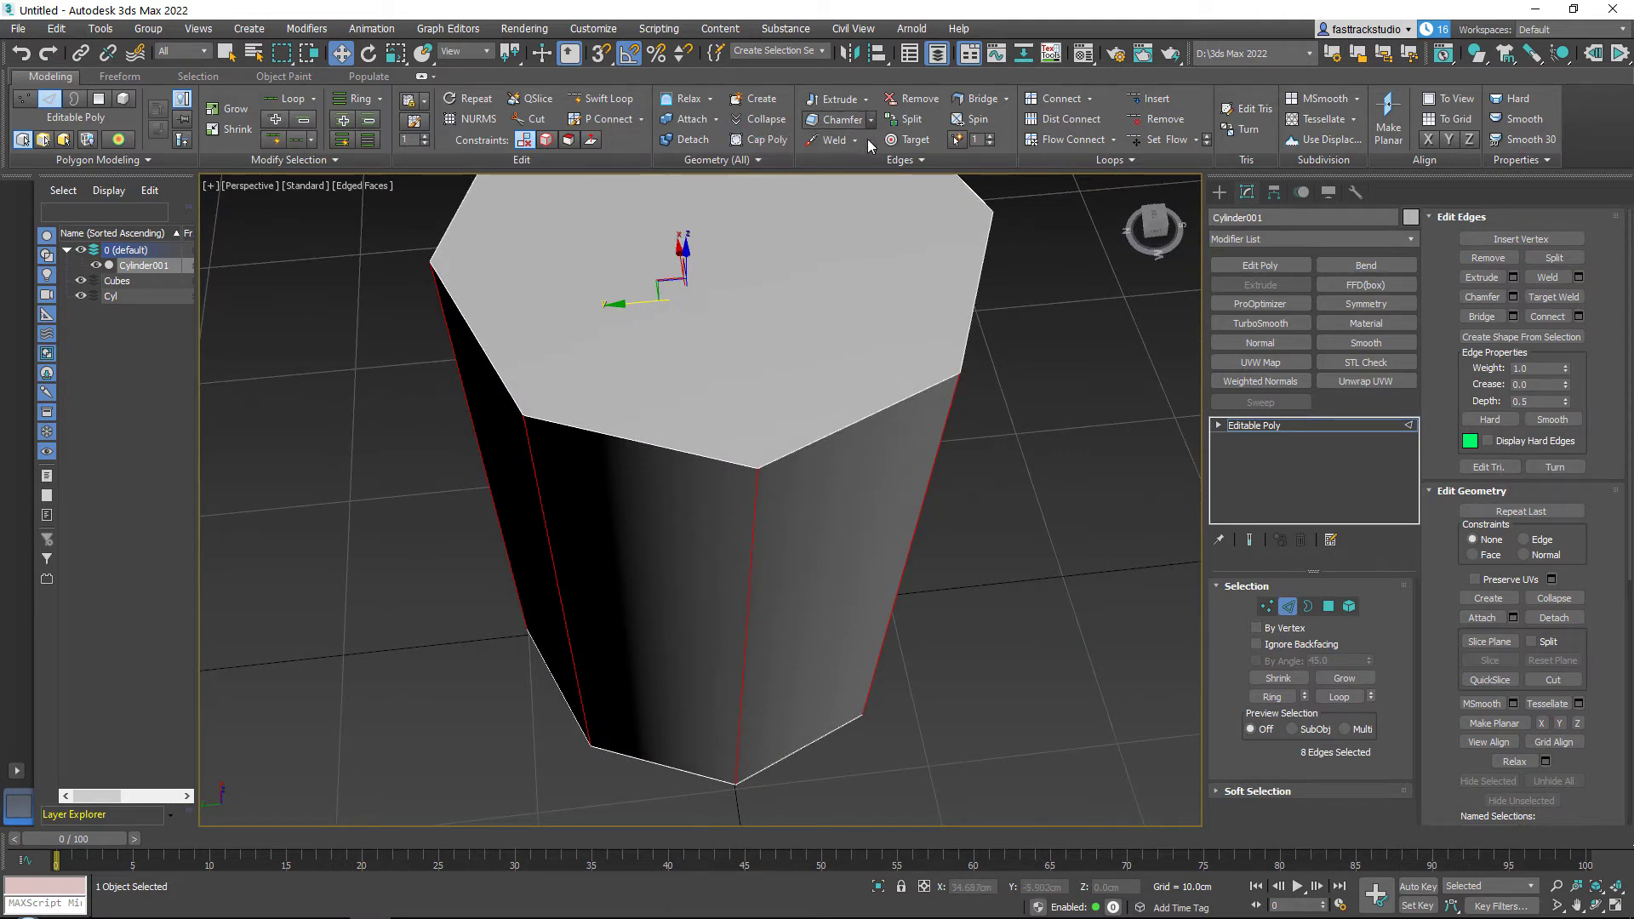
left_click(866, 139)
left_click_drag(720, 532, 917, 431)
key("t")
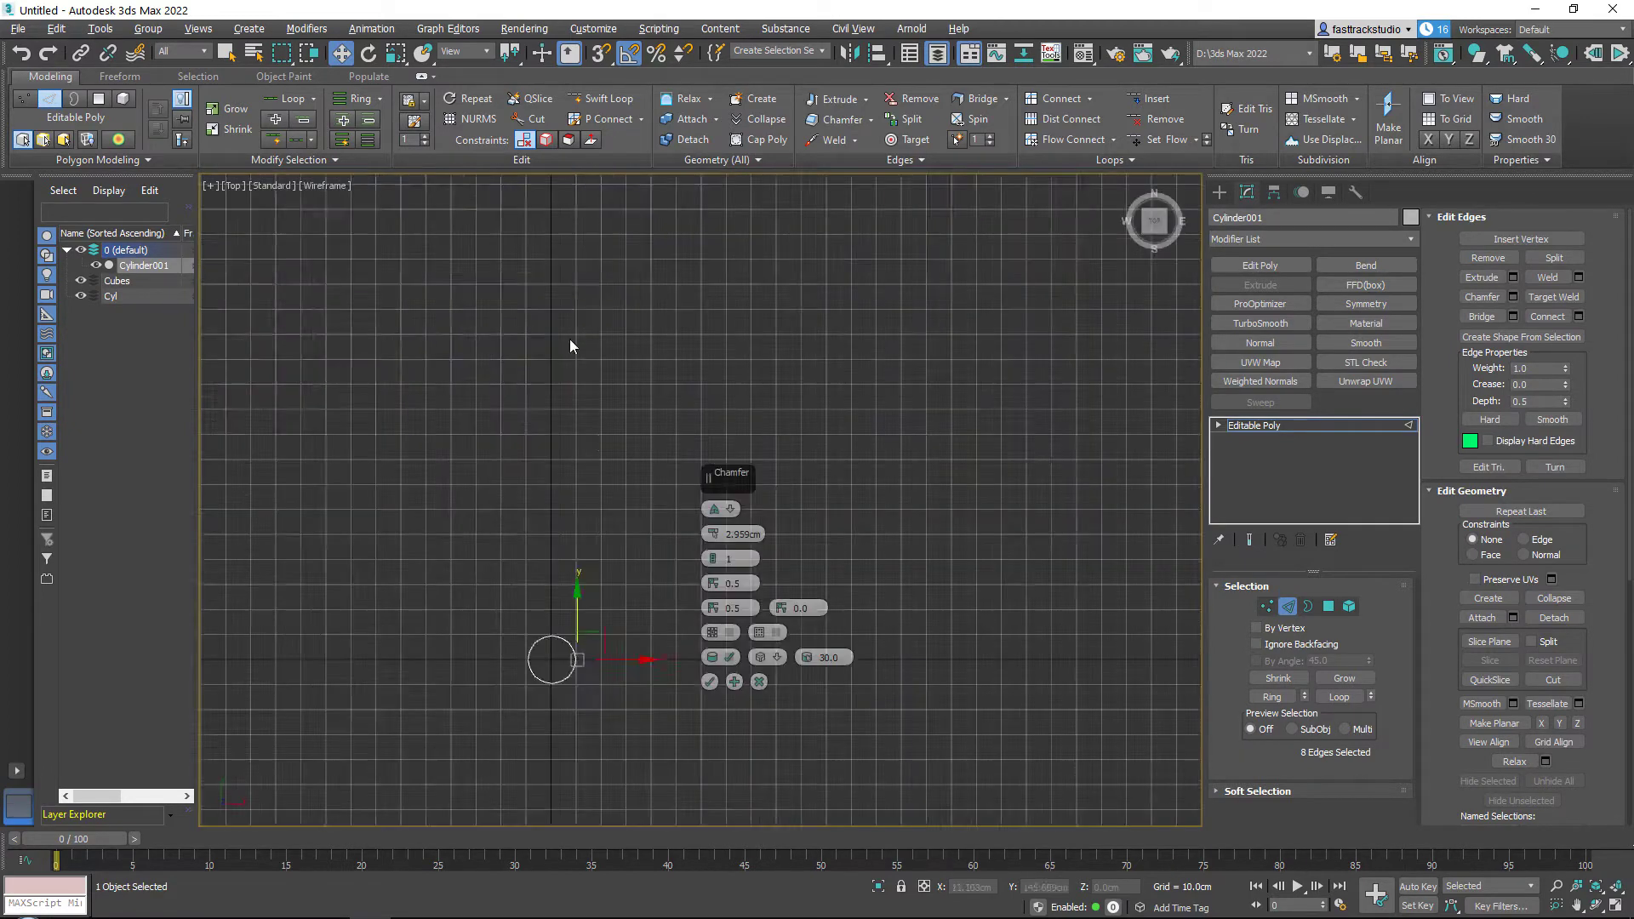
left_click_drag(713, 543, 722, 526)
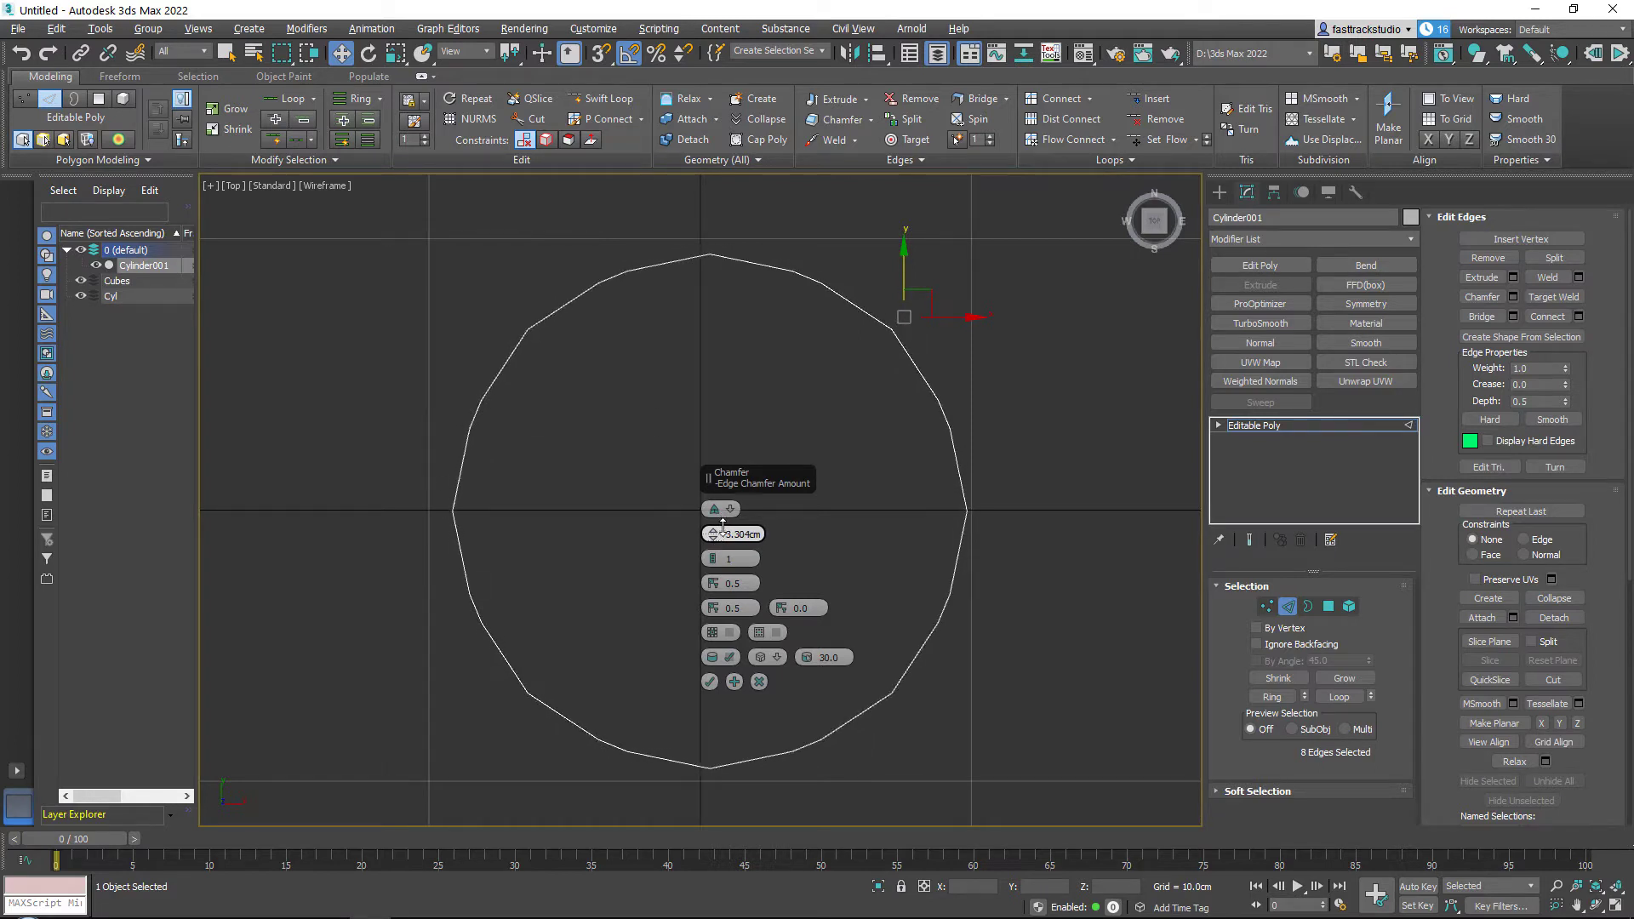
left_click(745, 533)
type("3.0")
key("Return")
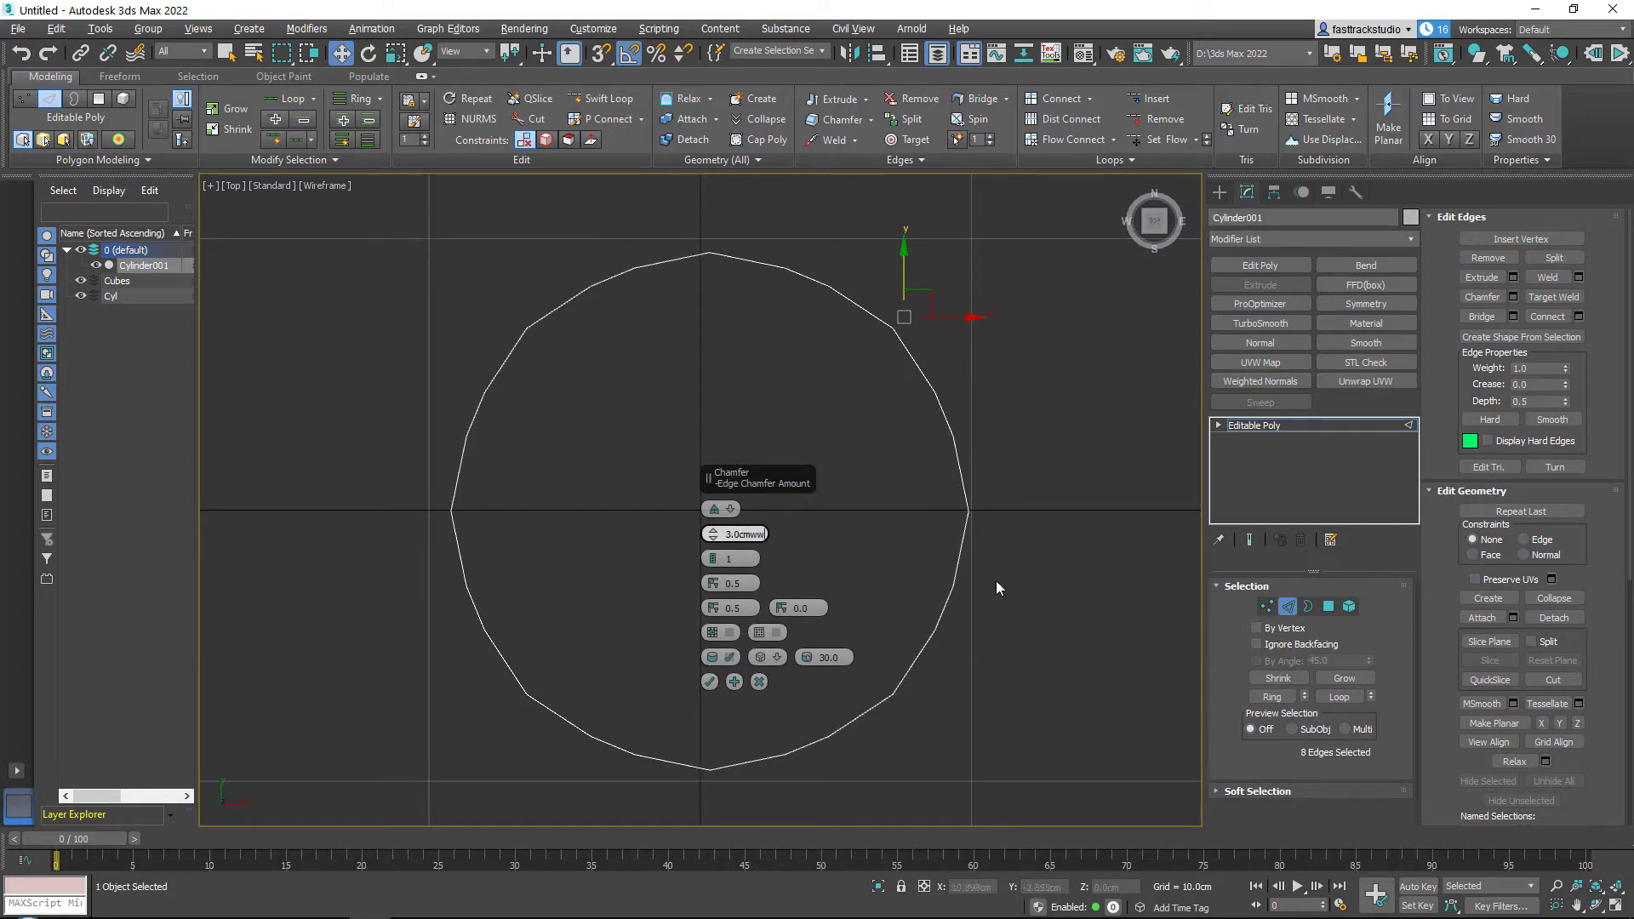
Step: Return to the perspective view and apply the side-edge chamfer with an amount of 3 cm
middle_click_drag(996, 580, 1004, 566)
key("alt+w")
middle_click(1004, 565)
key("alt+w")
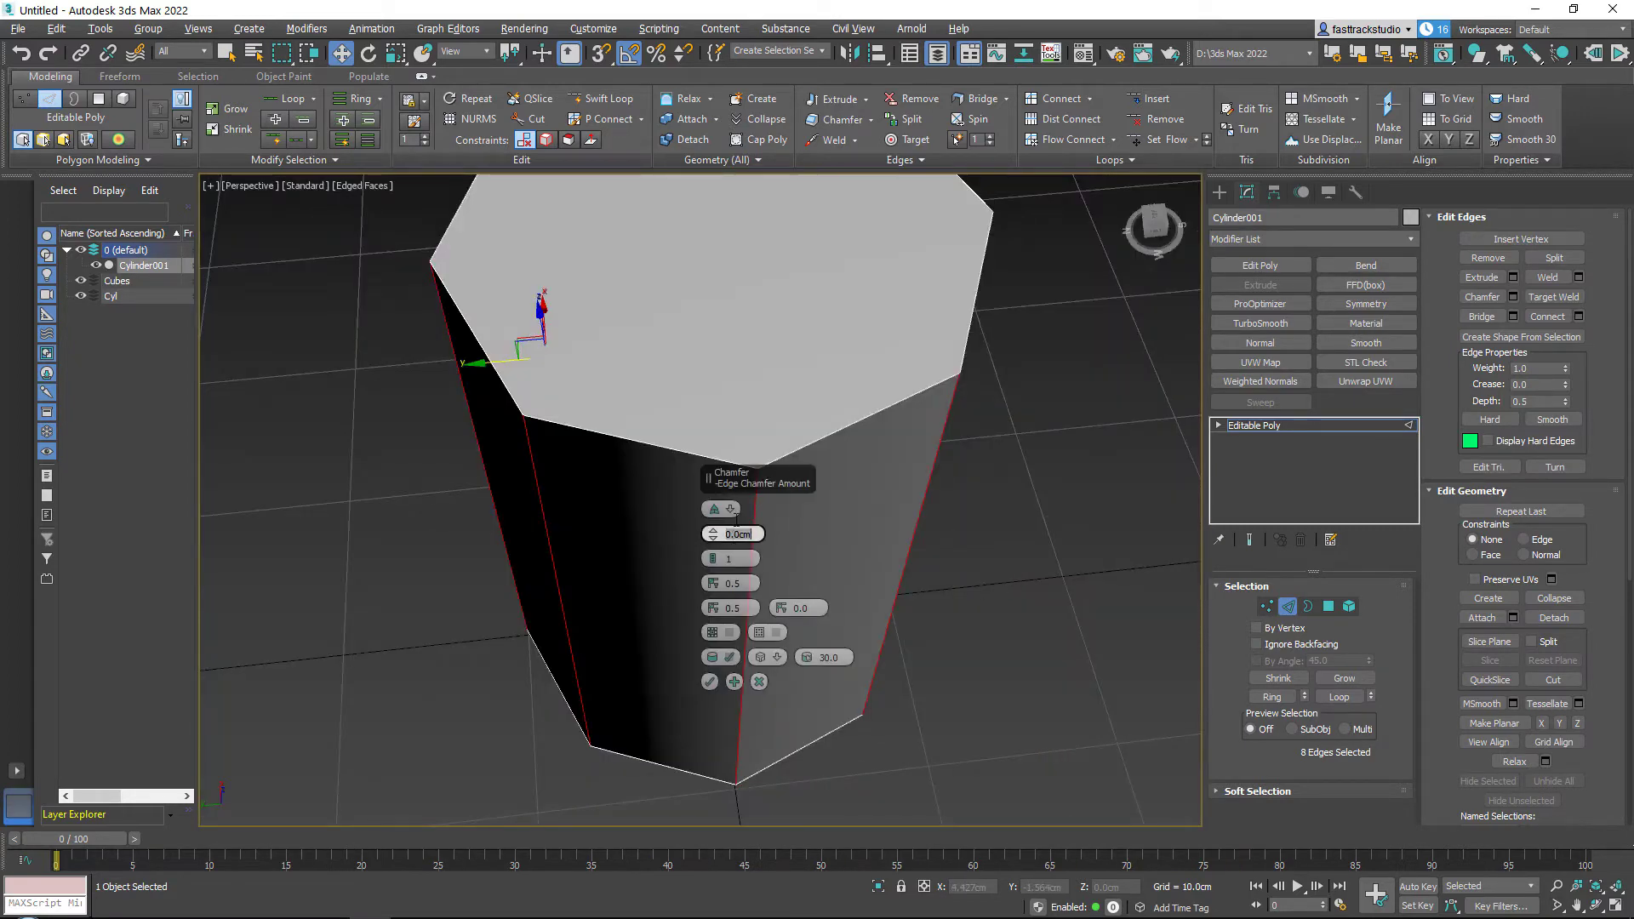
type("3")
key("Return")
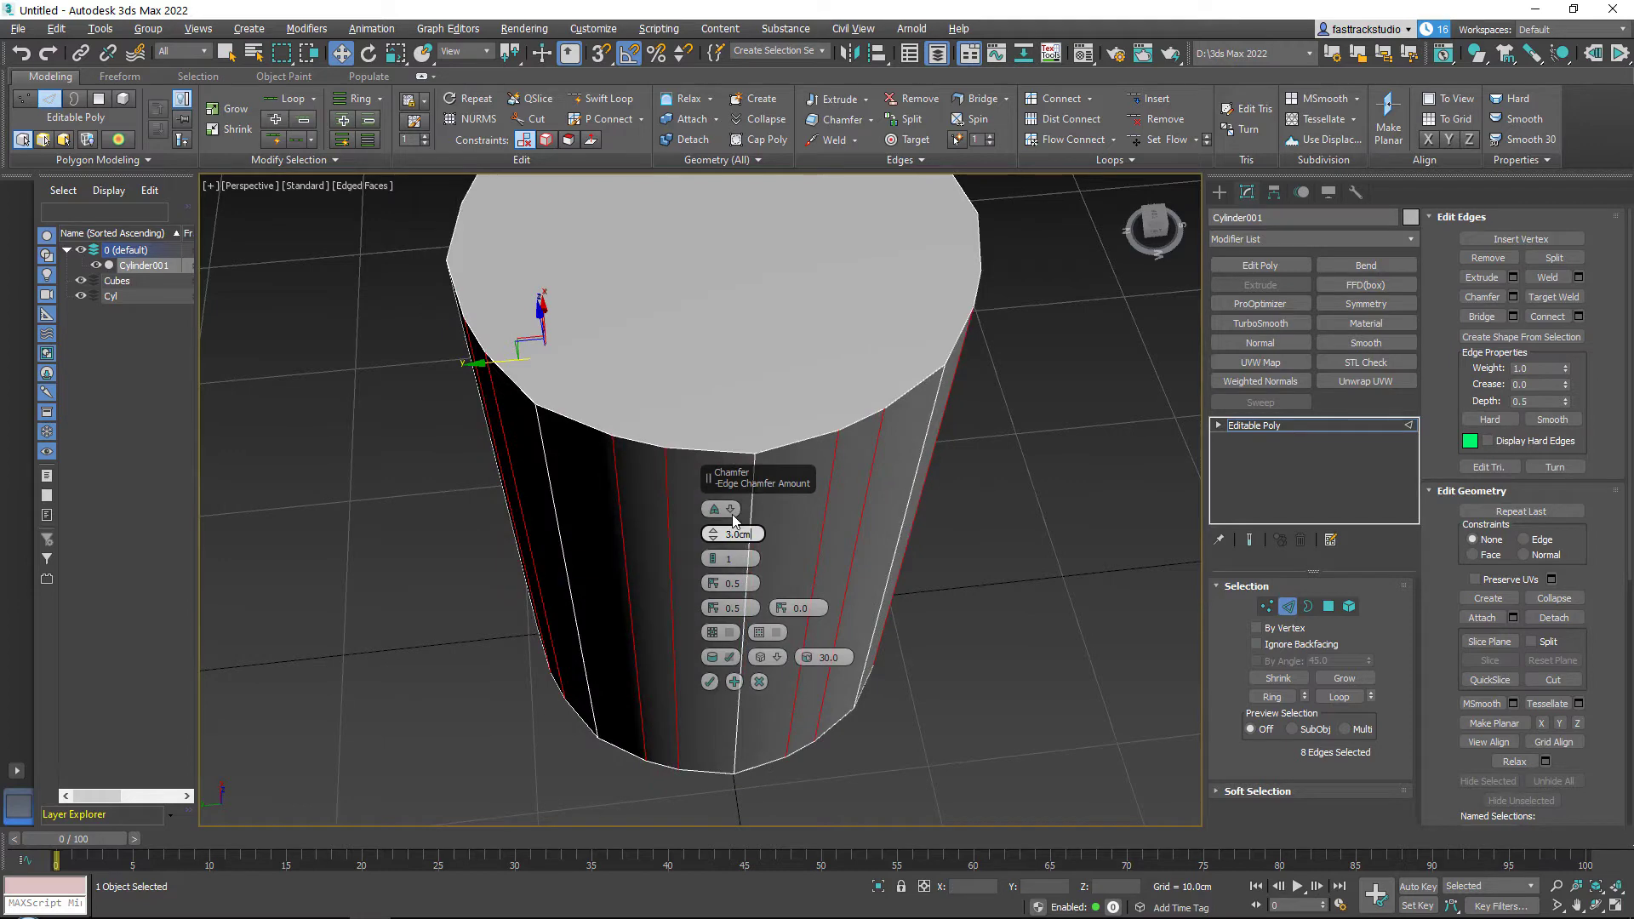
left_click(709, 680)
Step: Select the cylinder's top cap polygon and convert that selection to its border edges
scroll(717, 646, "down", 5)
middle_click_drag(791, 464, 730, 404, "alt")
scroll(752, 494, "up", 3)
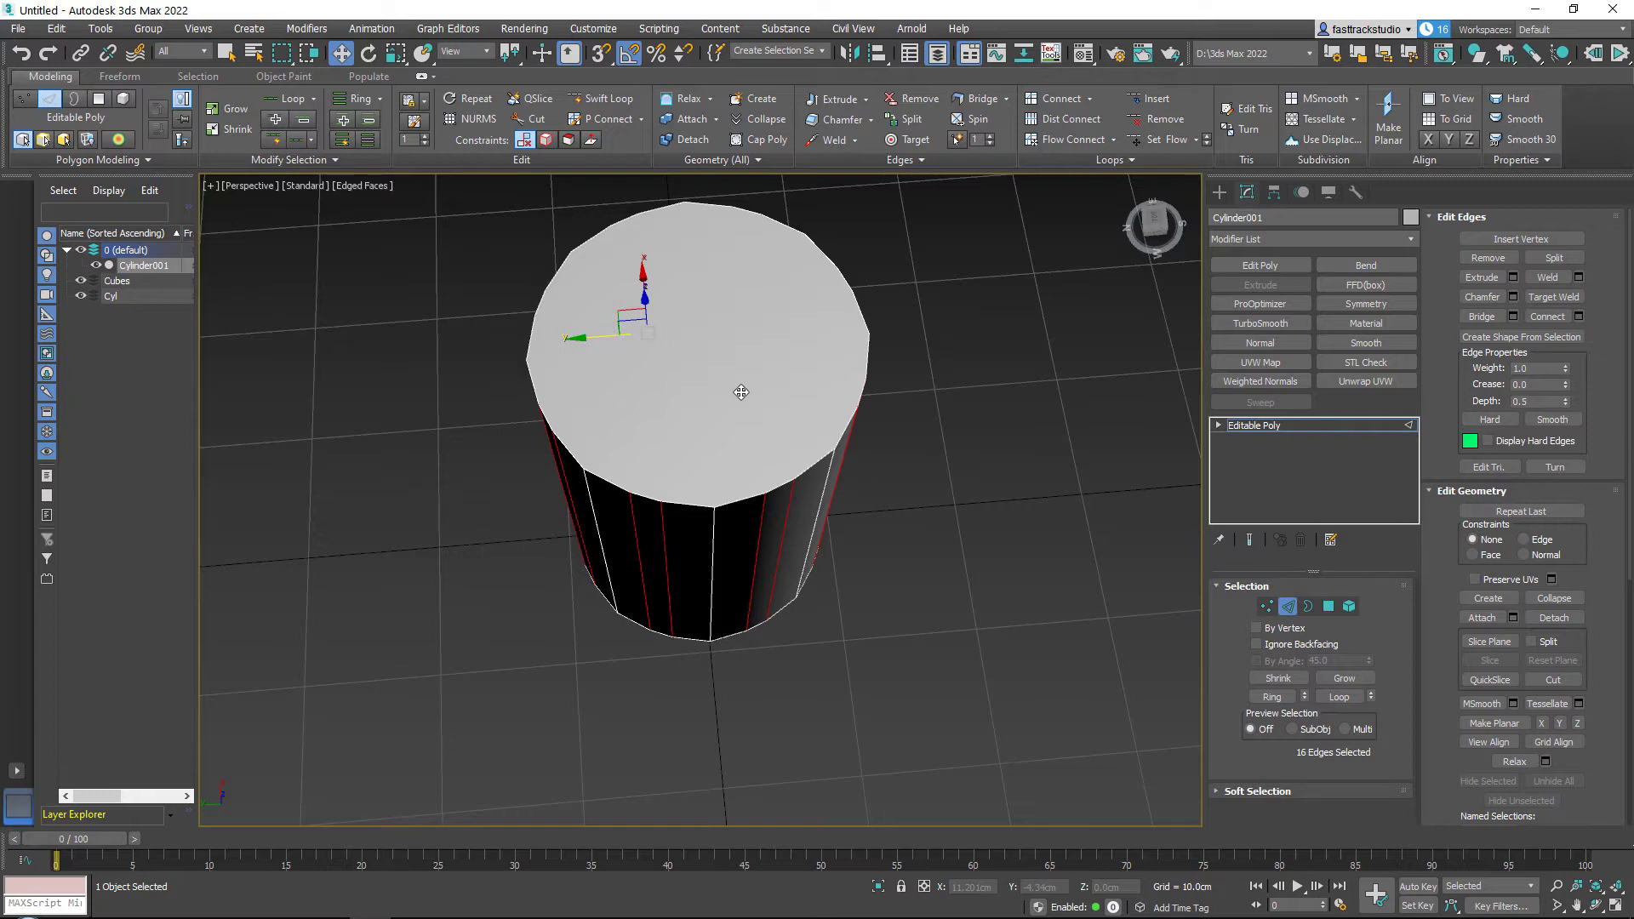
key("4")
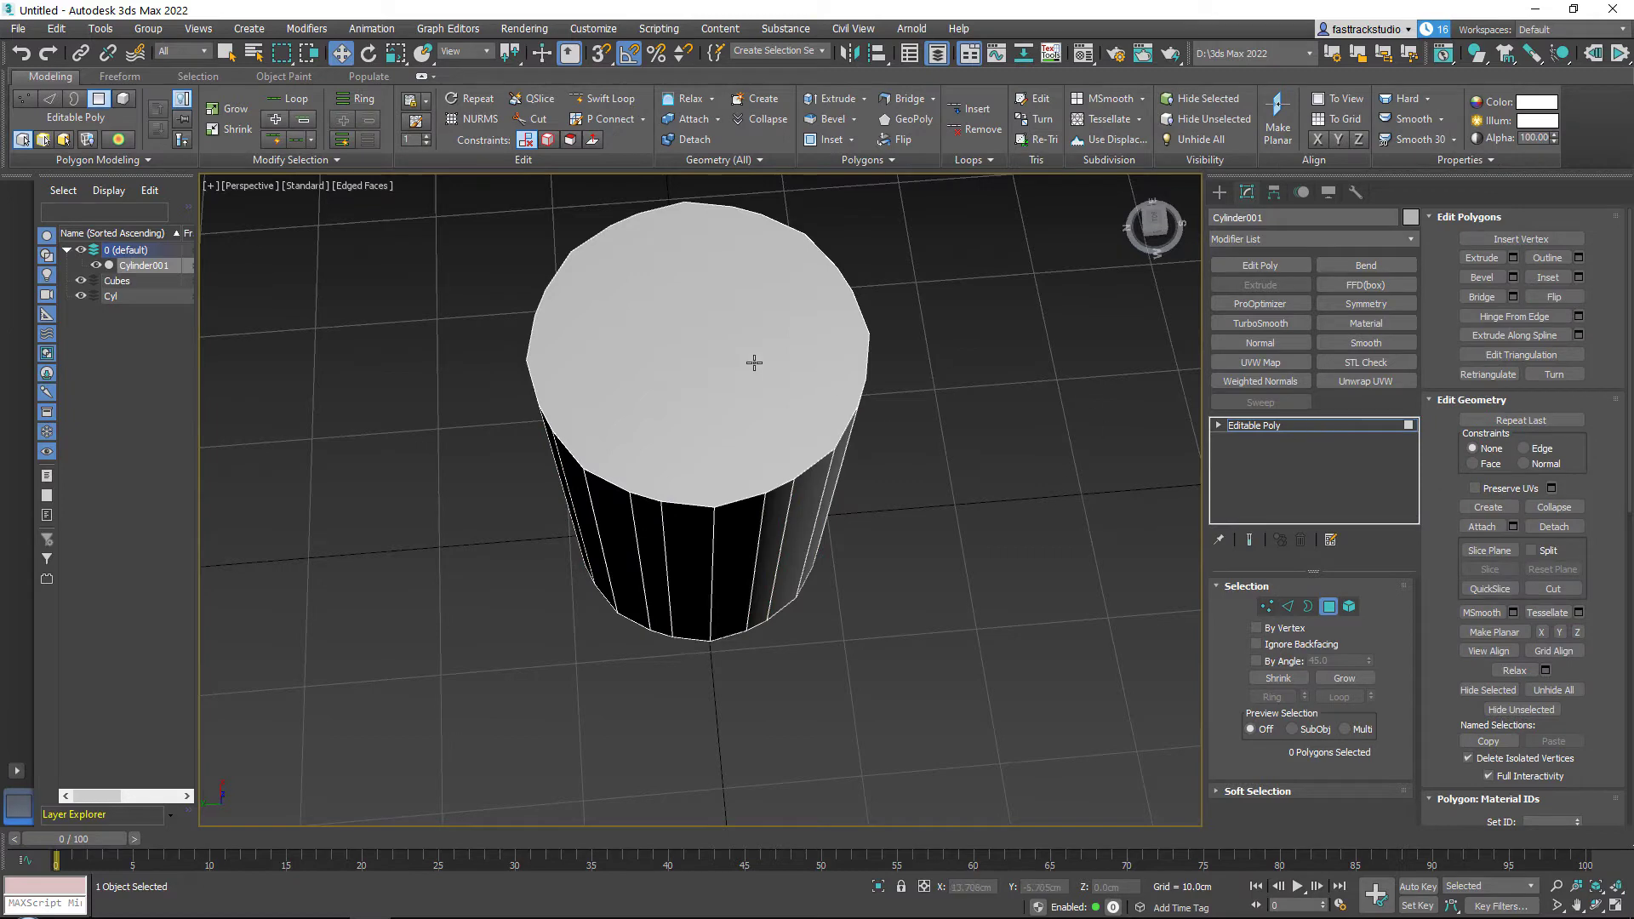
left_click(754, 363)
middle_click_drag(757, 352, 790, 438, "alt")
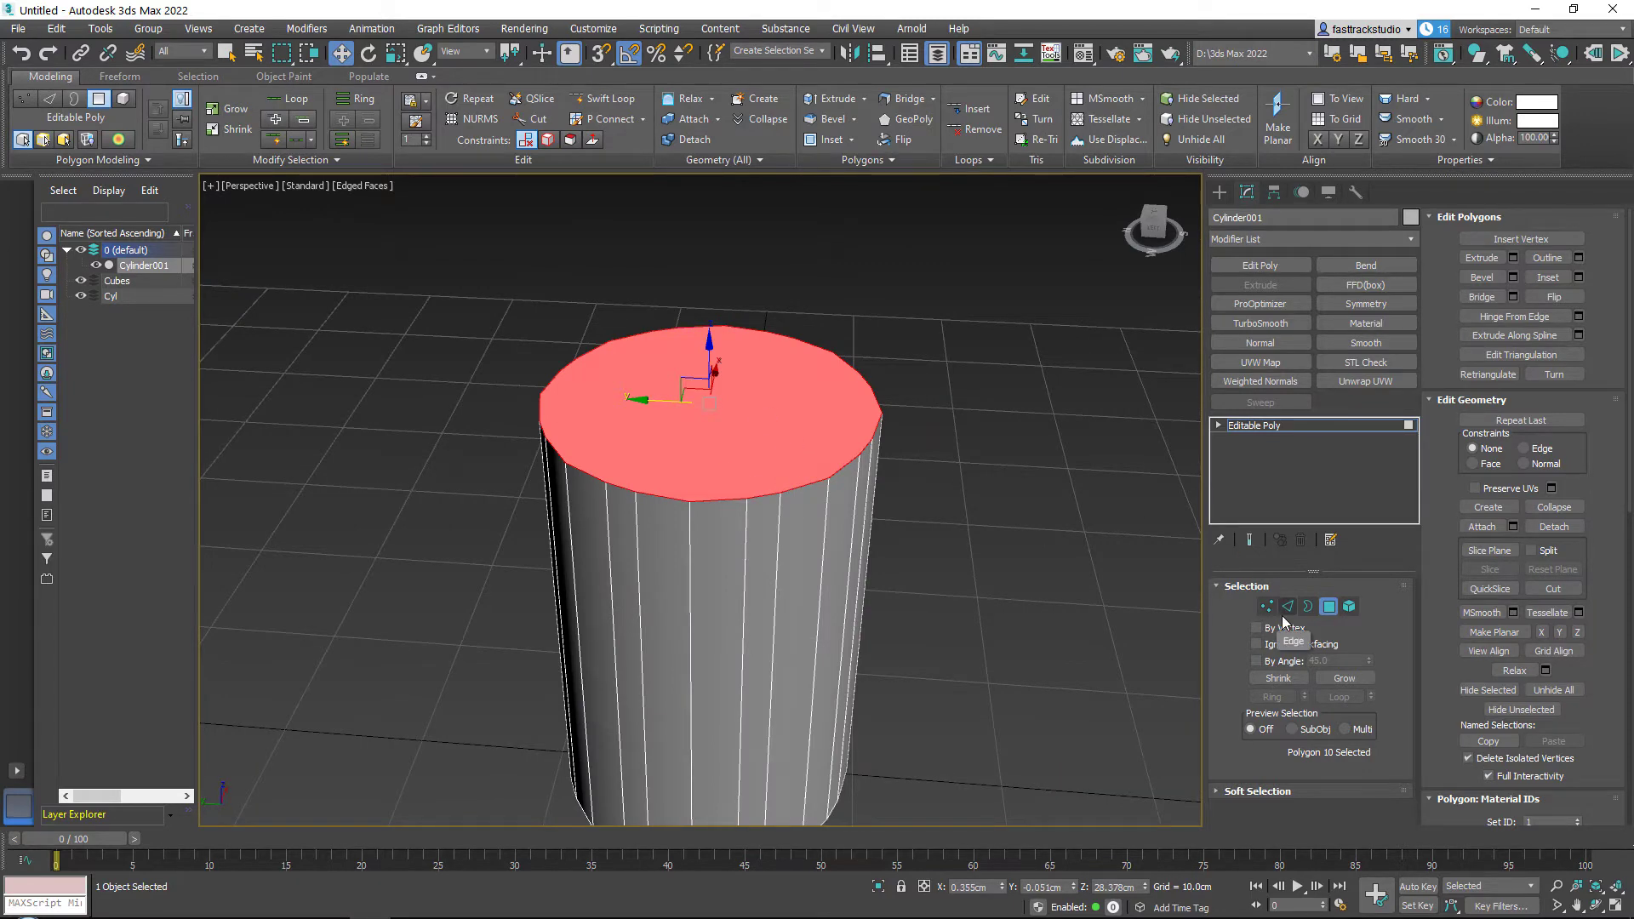
left_click(1286, 607, "ctrl")
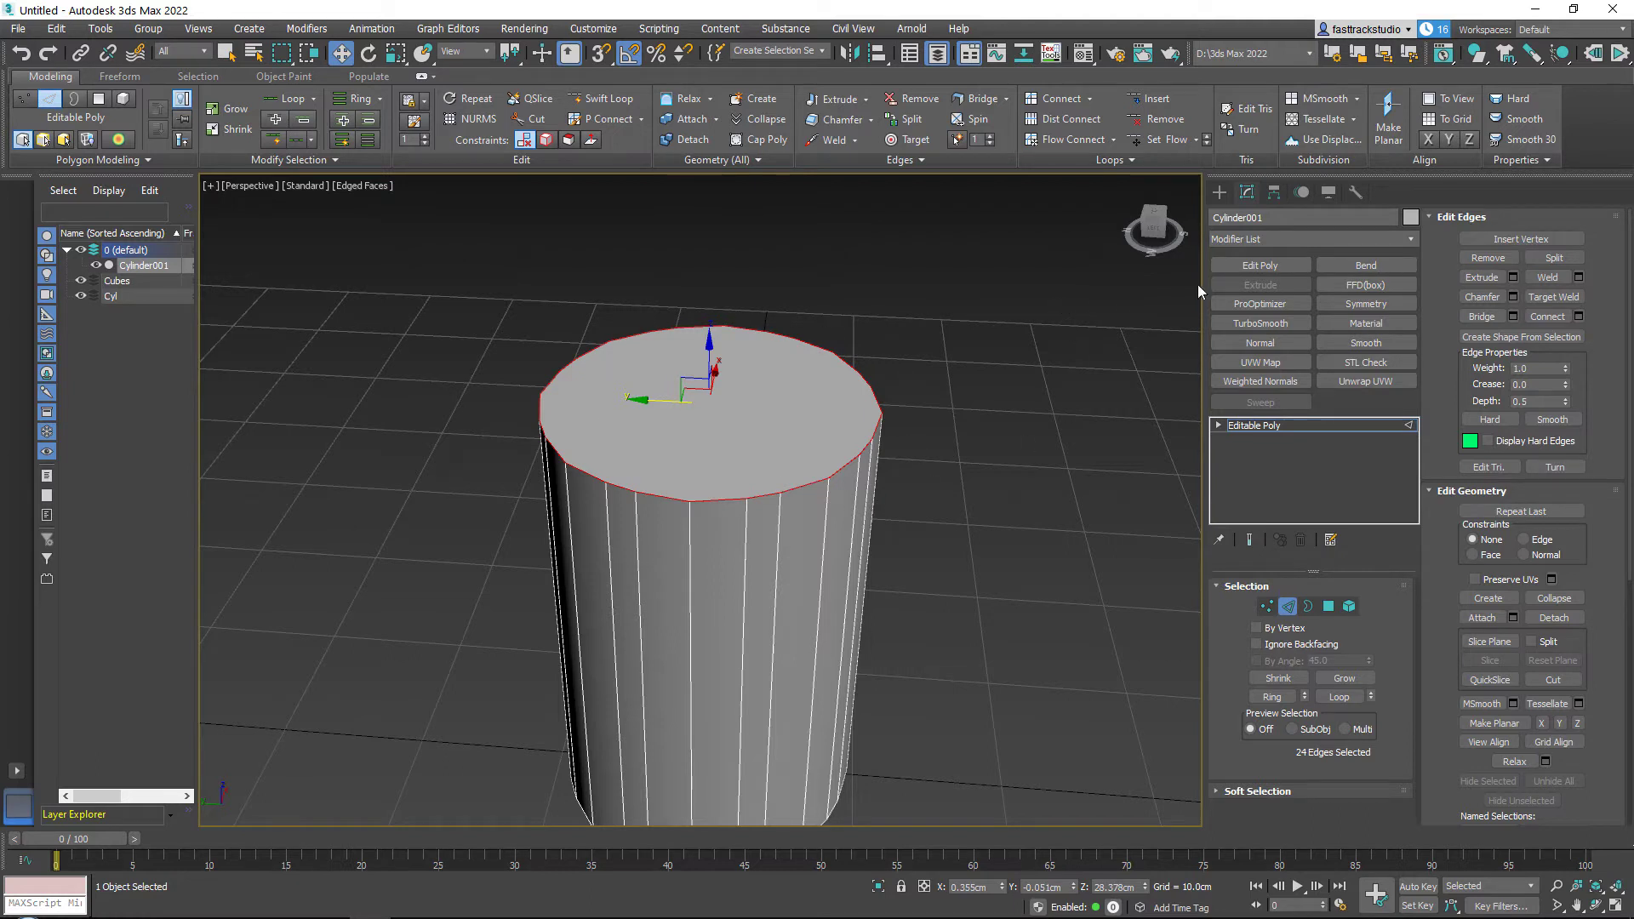
Step: Apply a Spherify modifier to the top rim edges and try different strengths, ending at 100 percent
left_click(1403, 246)
scroll(1412, 308, "down", 10)
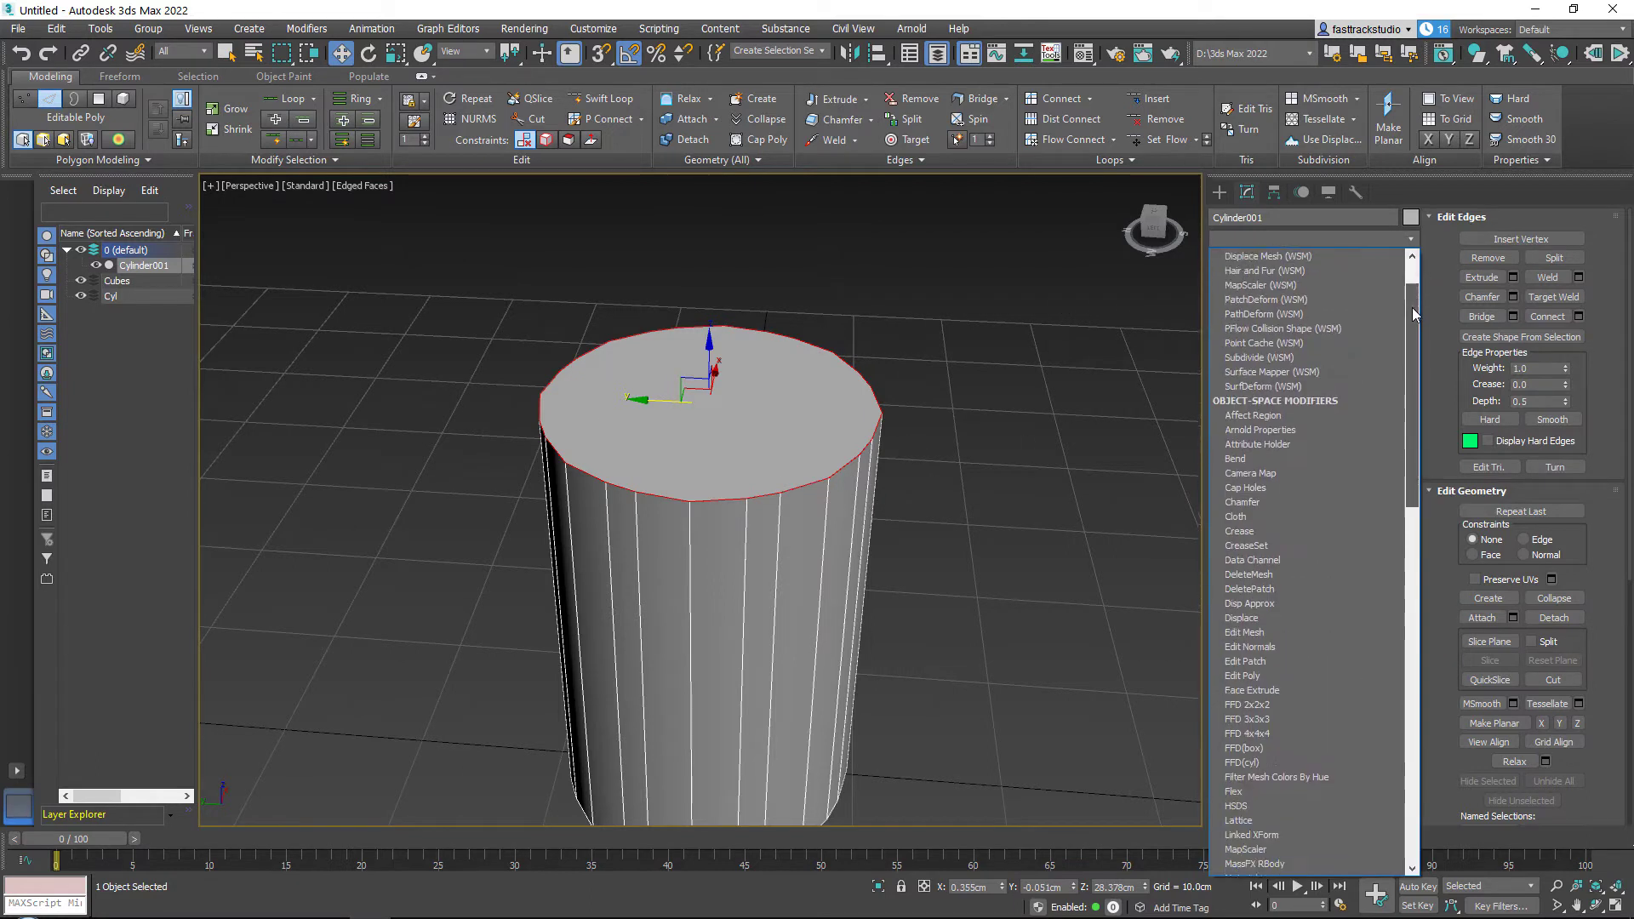
left_click_drag(1416, 575, 1423, 681)
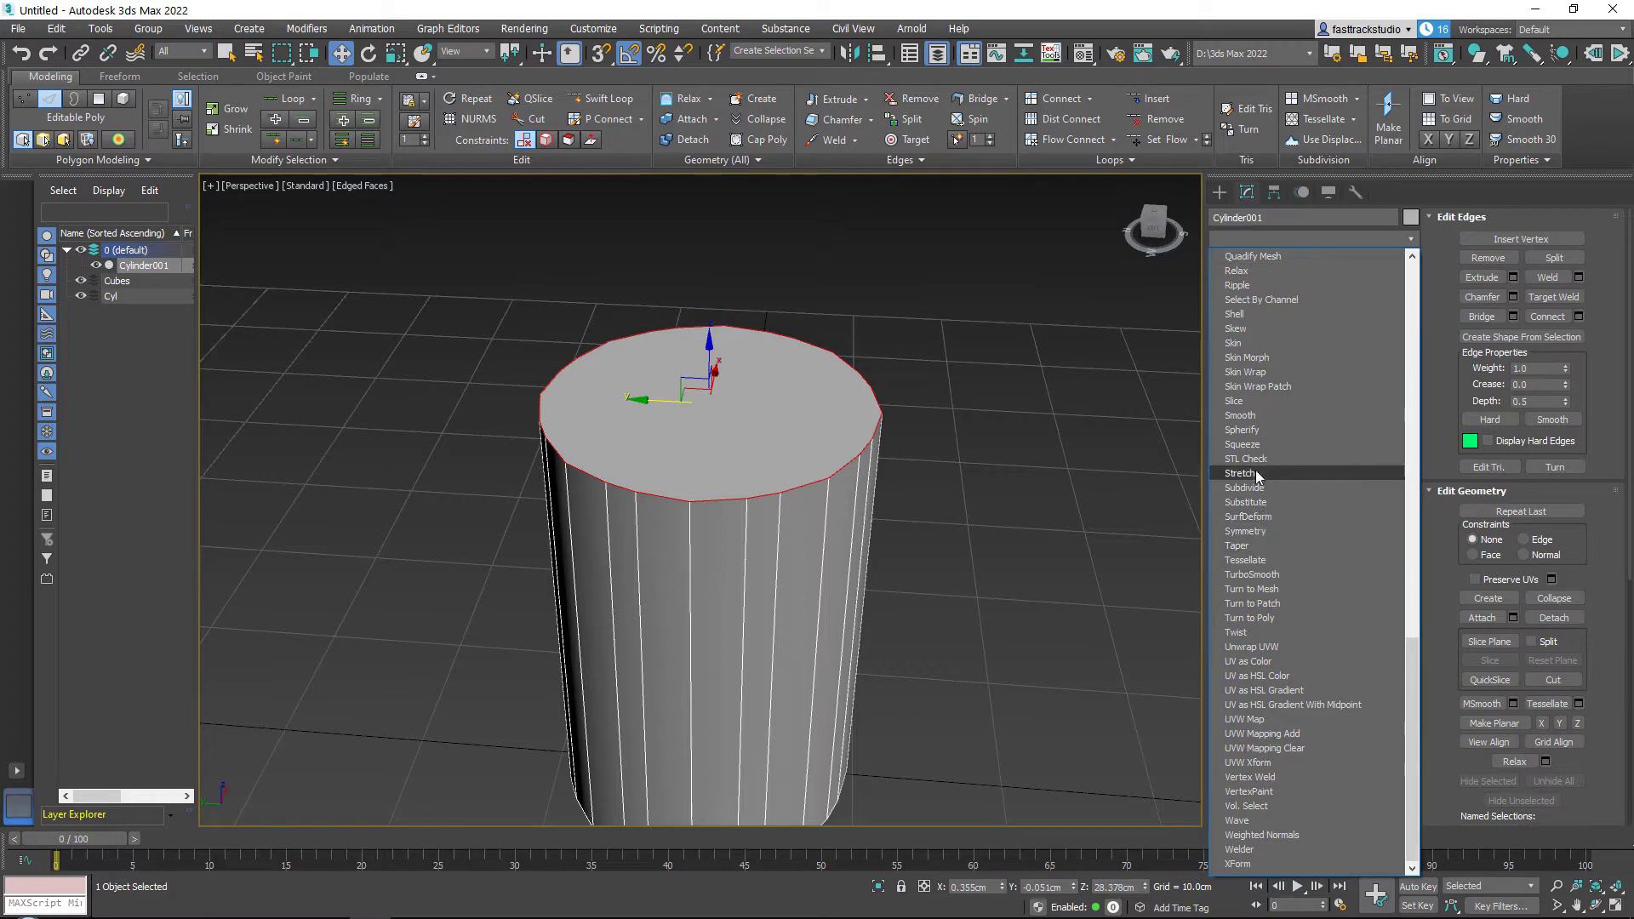
left_click(1257, 434)
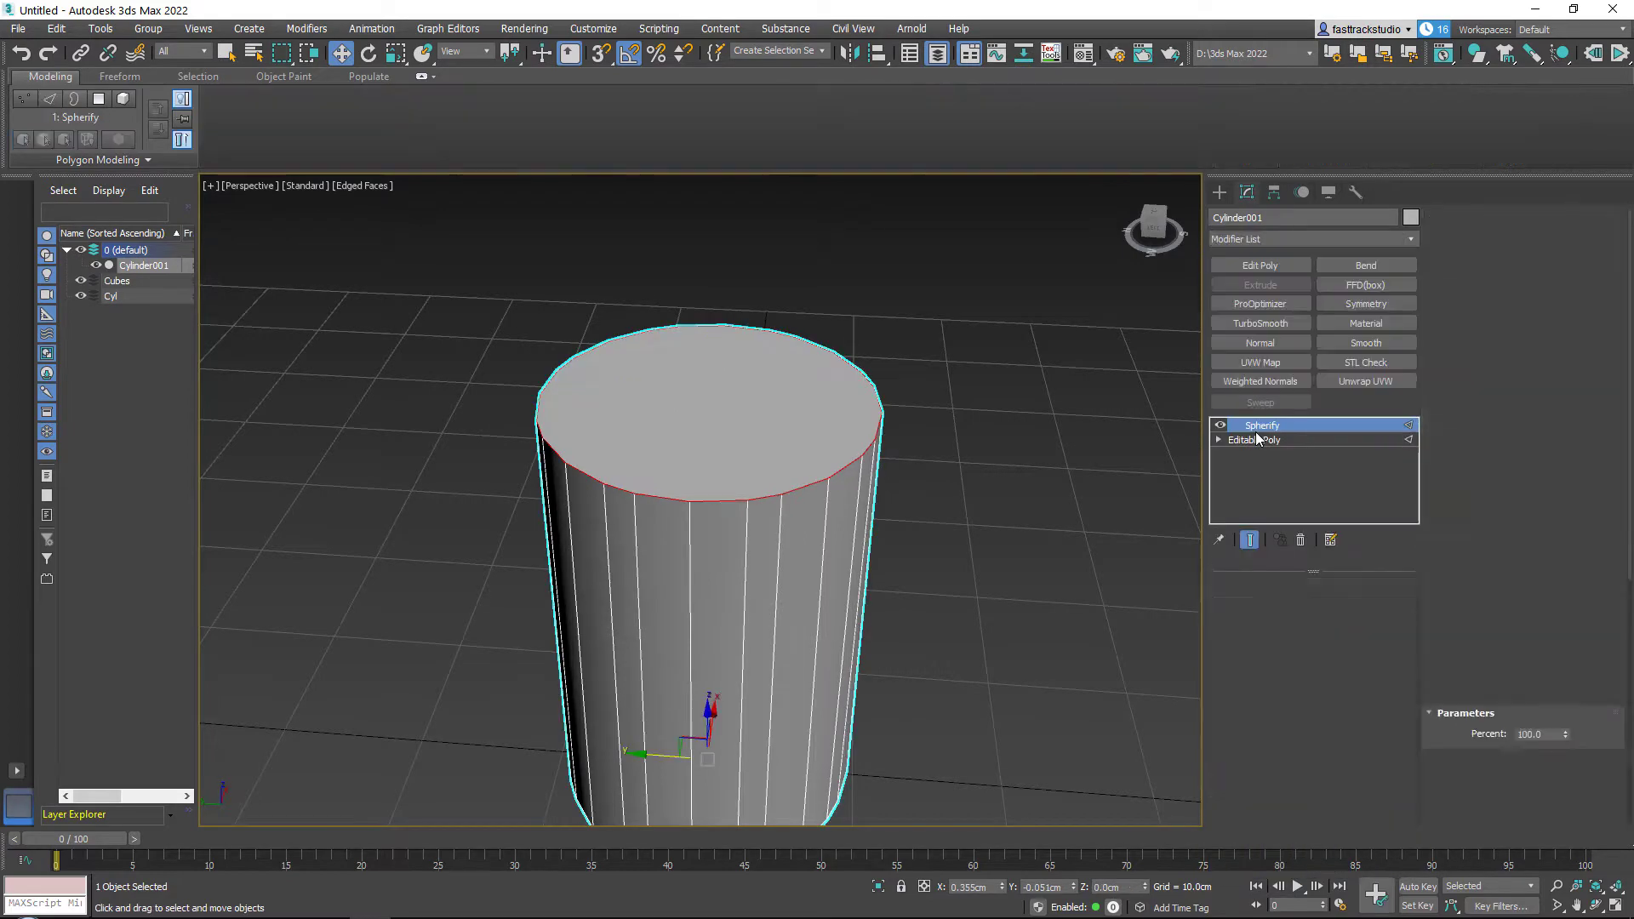
middle_click_drag(888, 445, 909, 498)
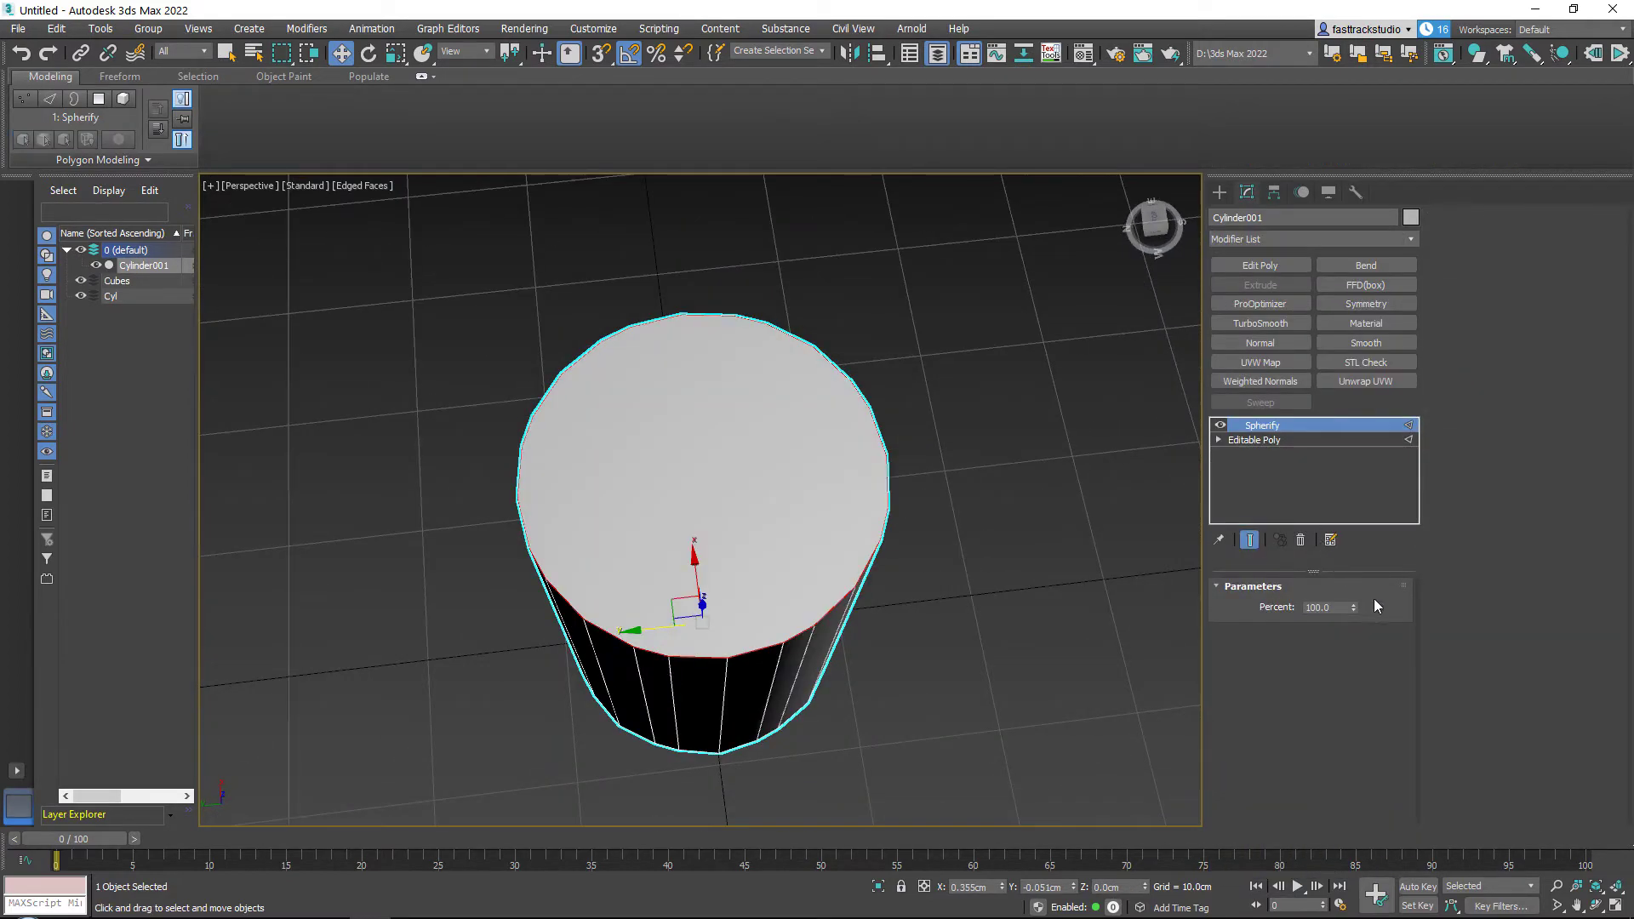
left_click_drag(1356, 609, 1359, 904)
left_click_drag(1360, 631, 1359, 520)
Step: Collapse the top rim's Spherify modifier by converting the cylinder to an Editable Poly
middle_click_drag(752, 490, 764, 324, "alt")
middle_click_drag(804, 761, 825, 424, "alt")
right_click(825, 424)
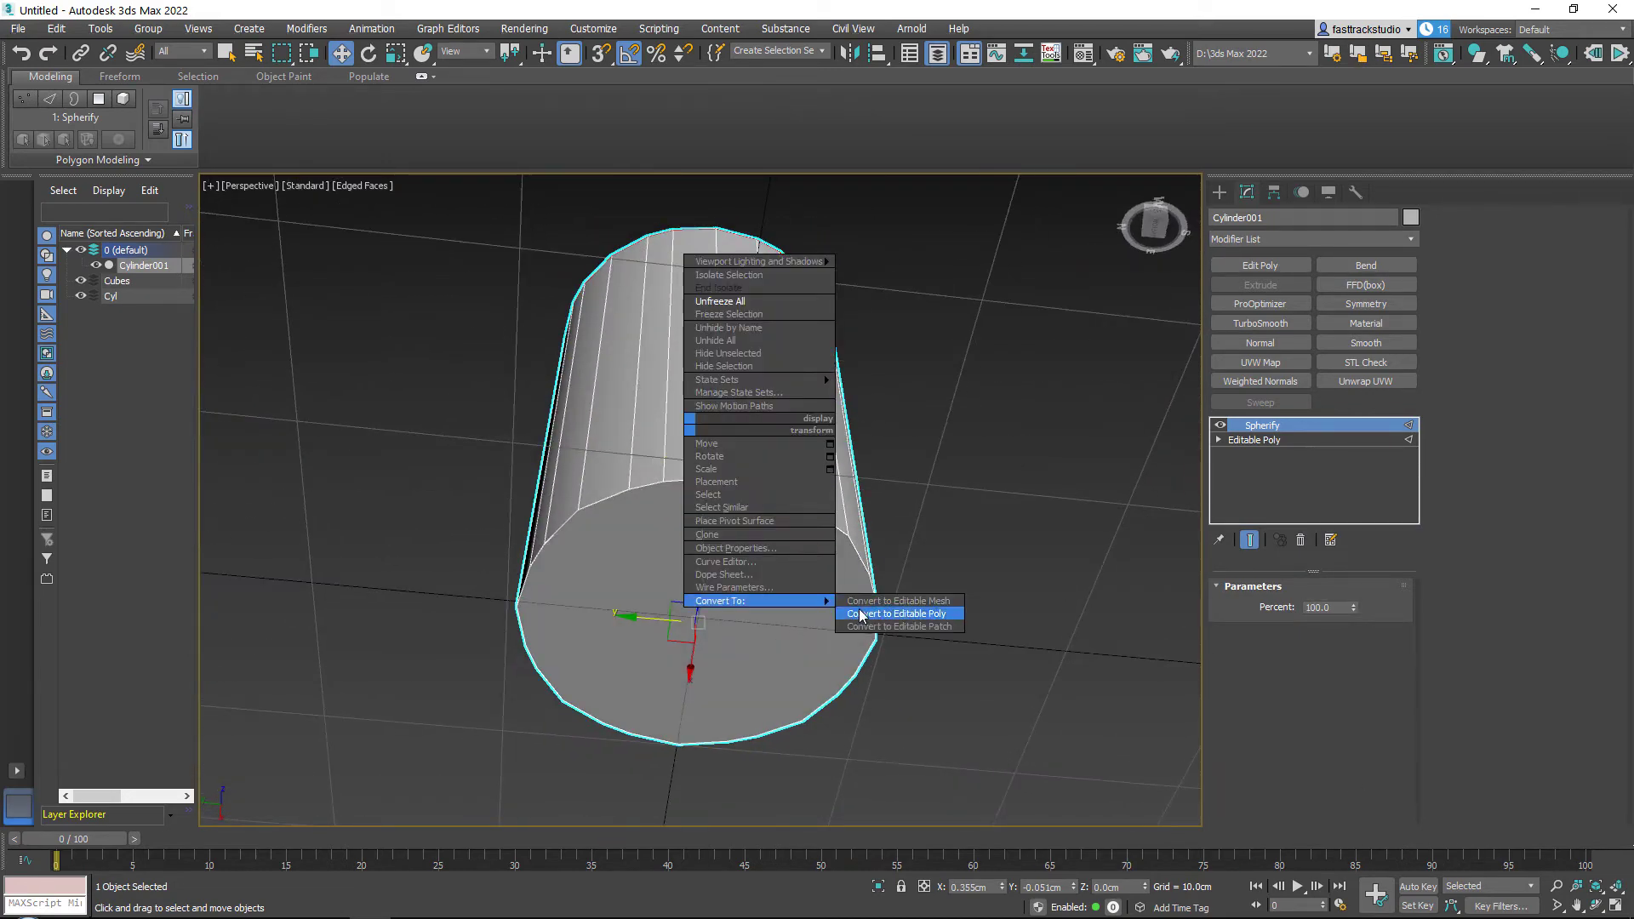
left_click(858, 612)
Step: Select the border edges of the cylinder's bottom cap polygon
key("2")
left_click(796, 505)
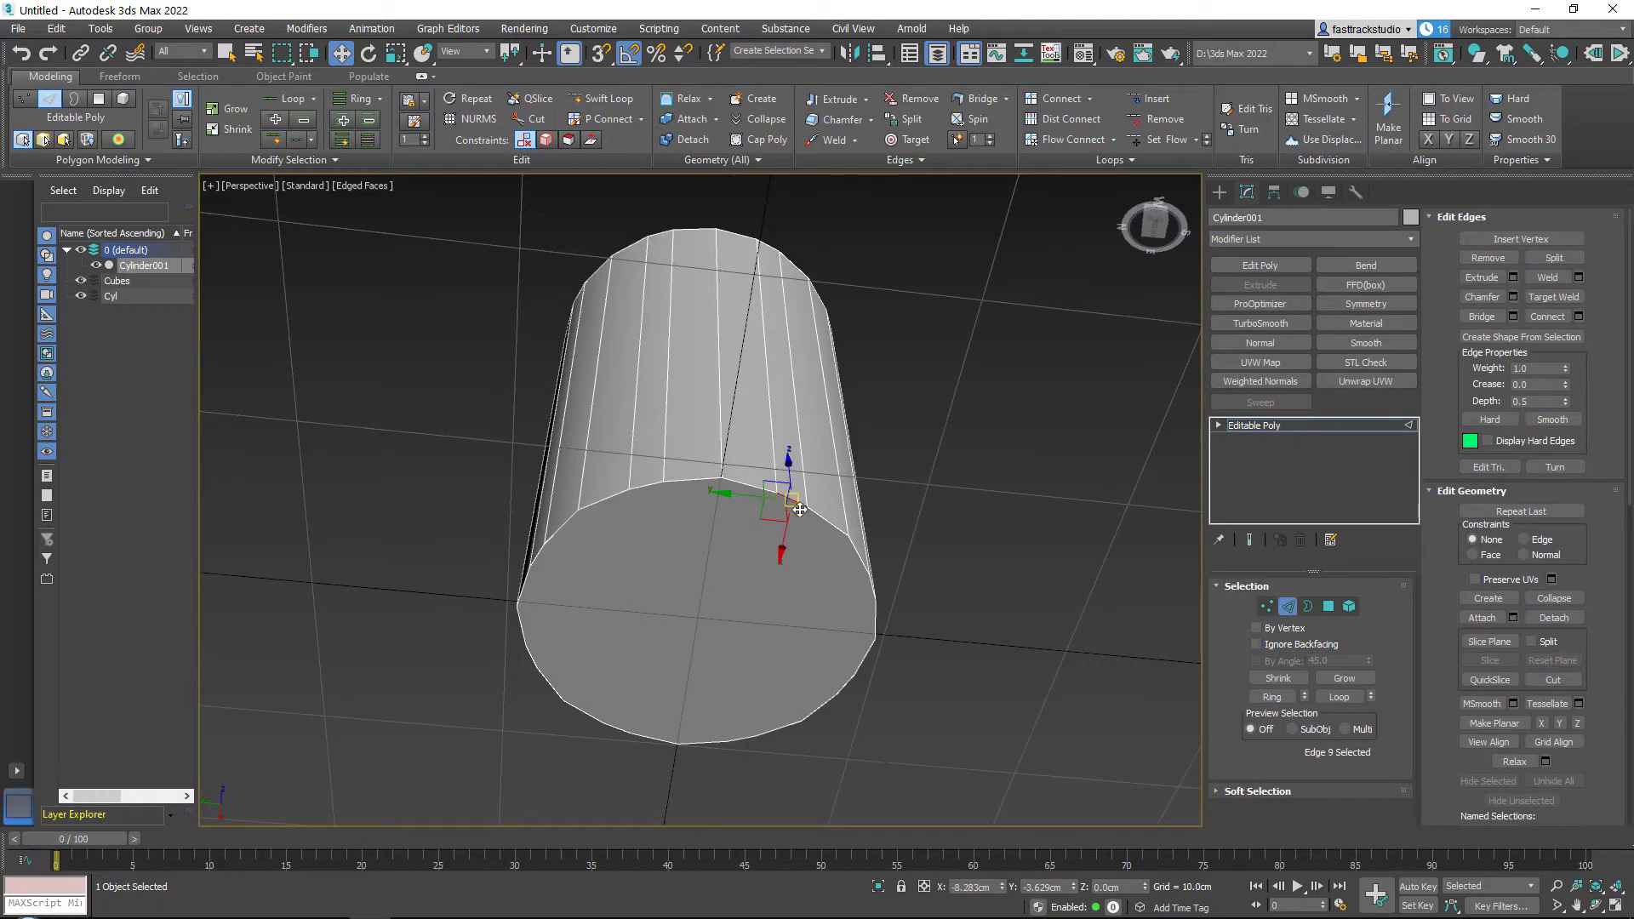
left_click(1328, 606)
left_click(1288, 605)
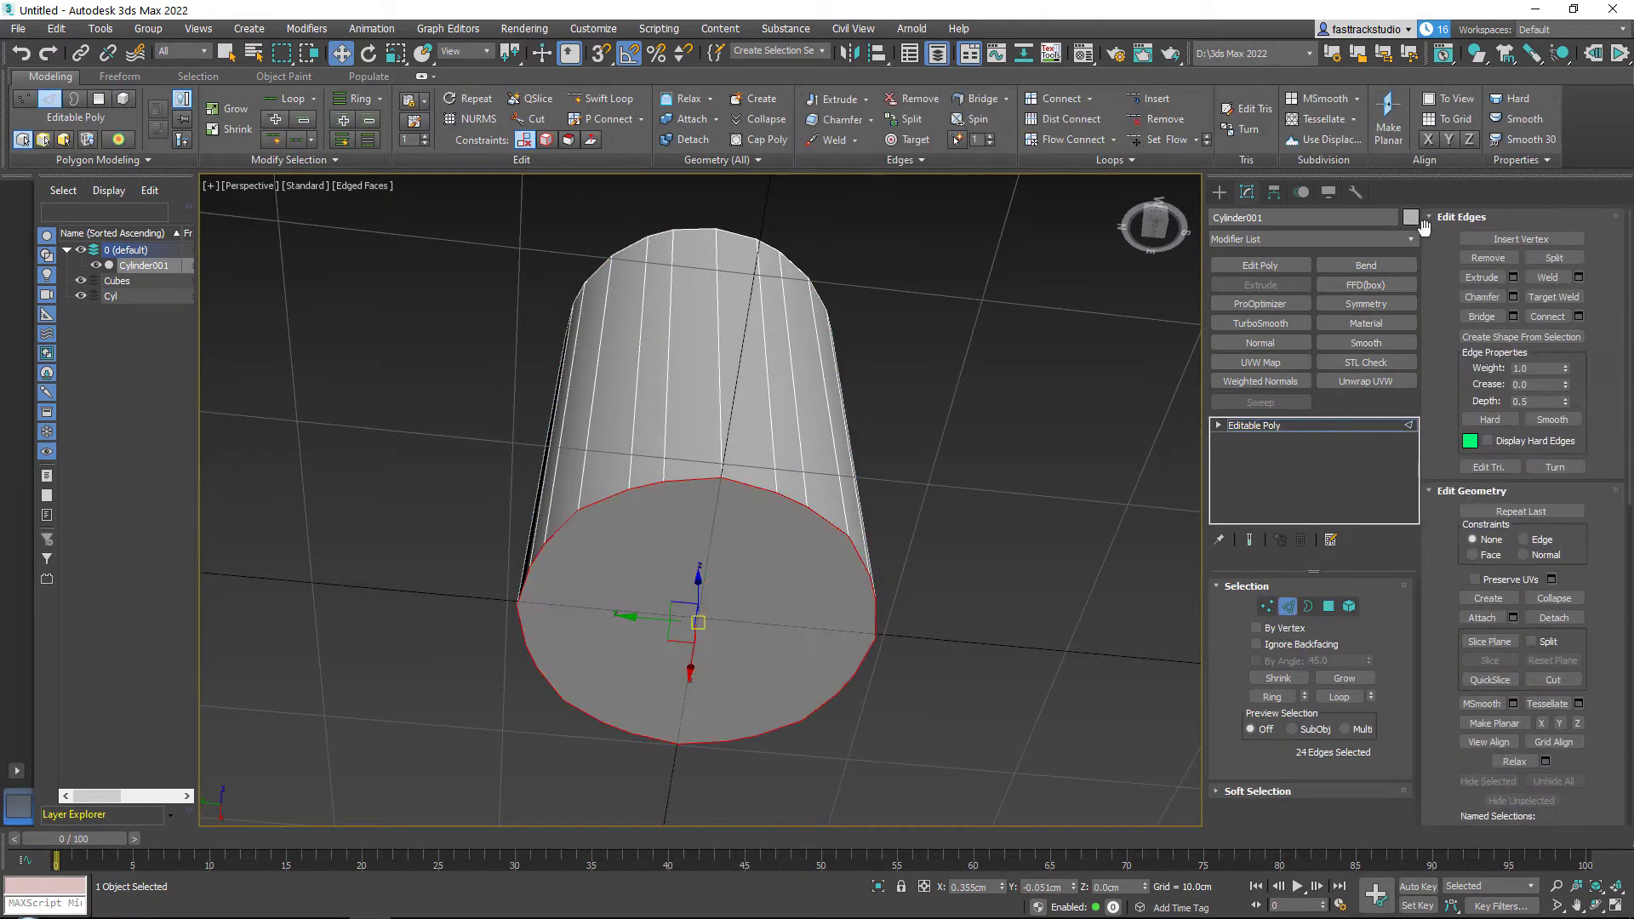
Step: Apply a Spherify modifier to the selected bottom rim edges
left_click(1412, 239)
left_click_drag(1416, 268, 1443, 743)
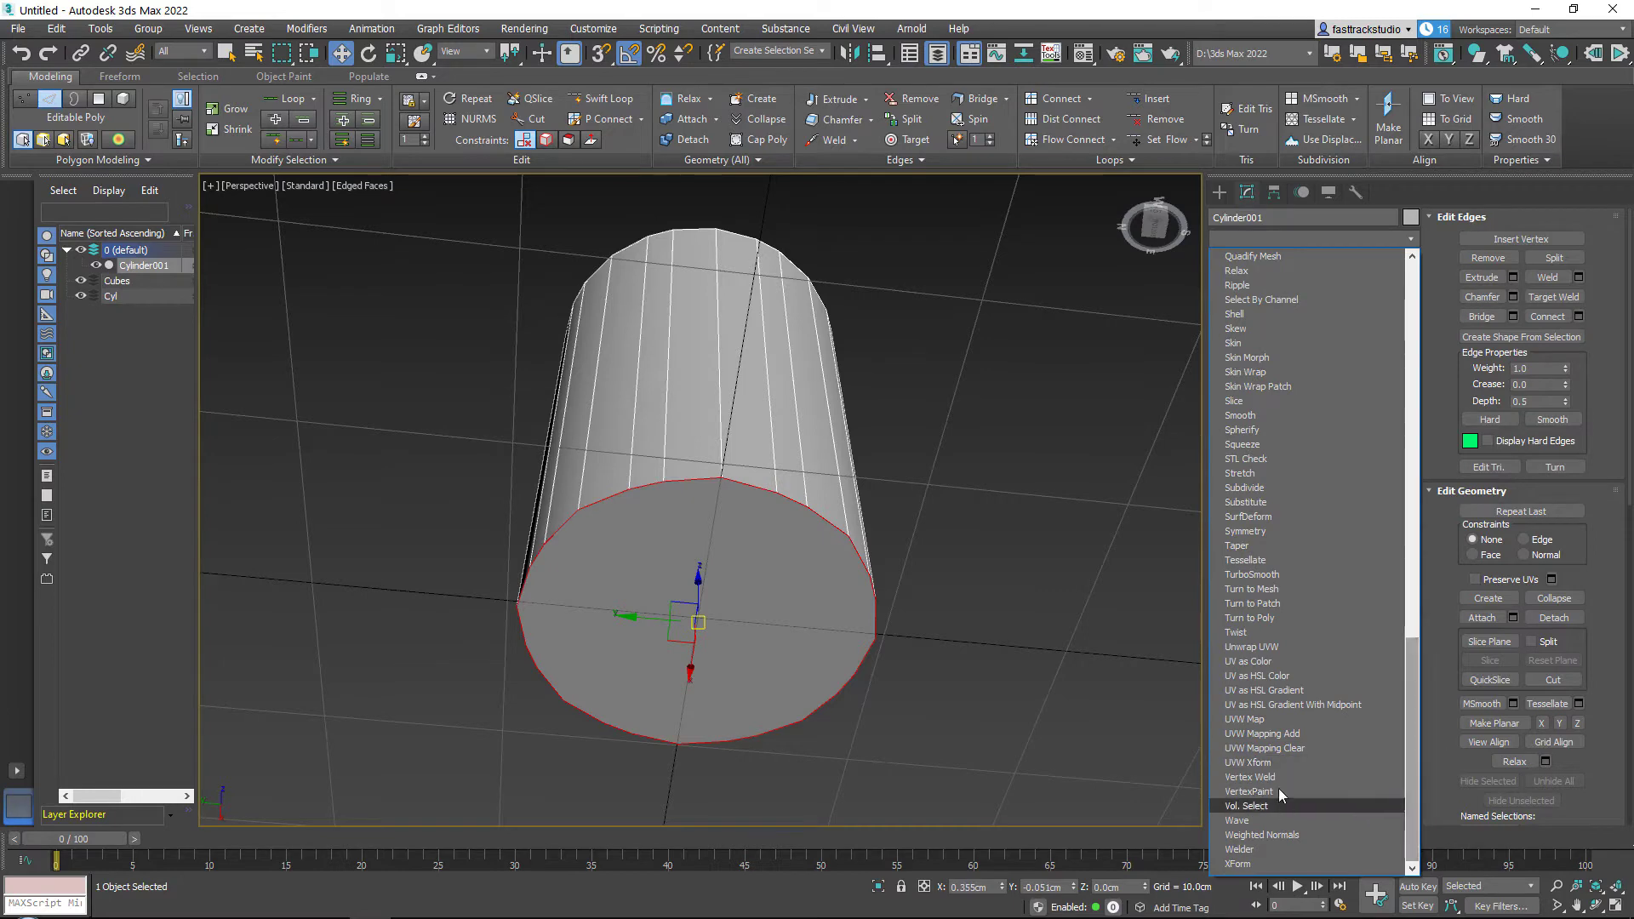
scroll(1268, 527, "up", 3)
left_click(1260, 577)
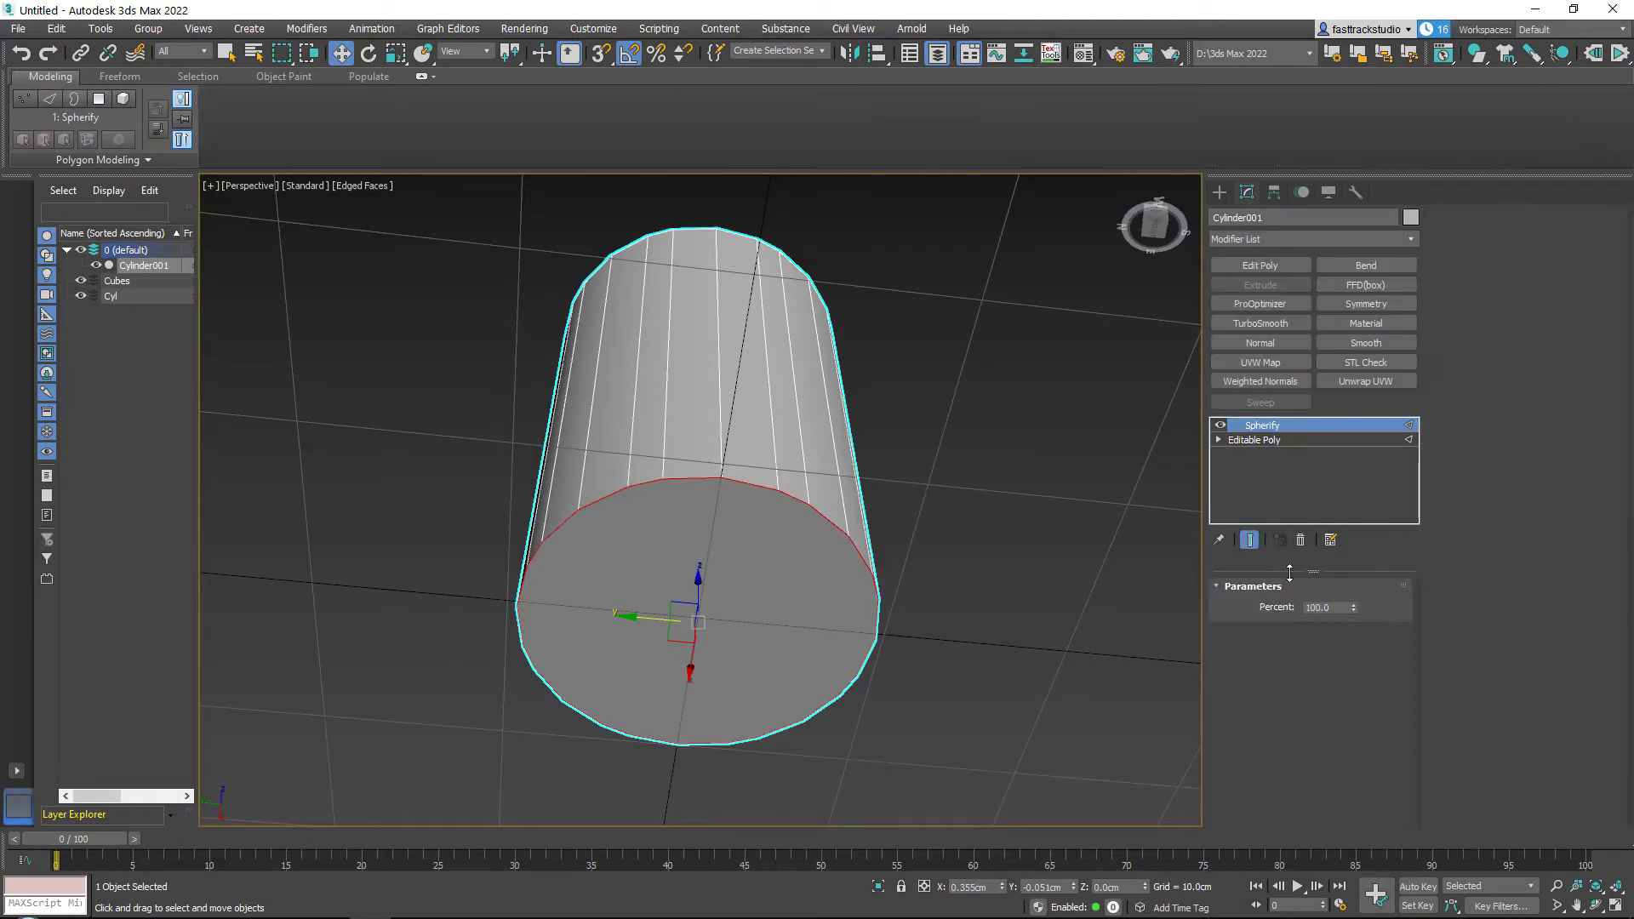
Step: Collapse the bottom rim's Spherify modifier by converting the cylinder to an Editable Poly
middle_click_drag(833, 353, 758, 415, "alt")
right_click(716, 333)
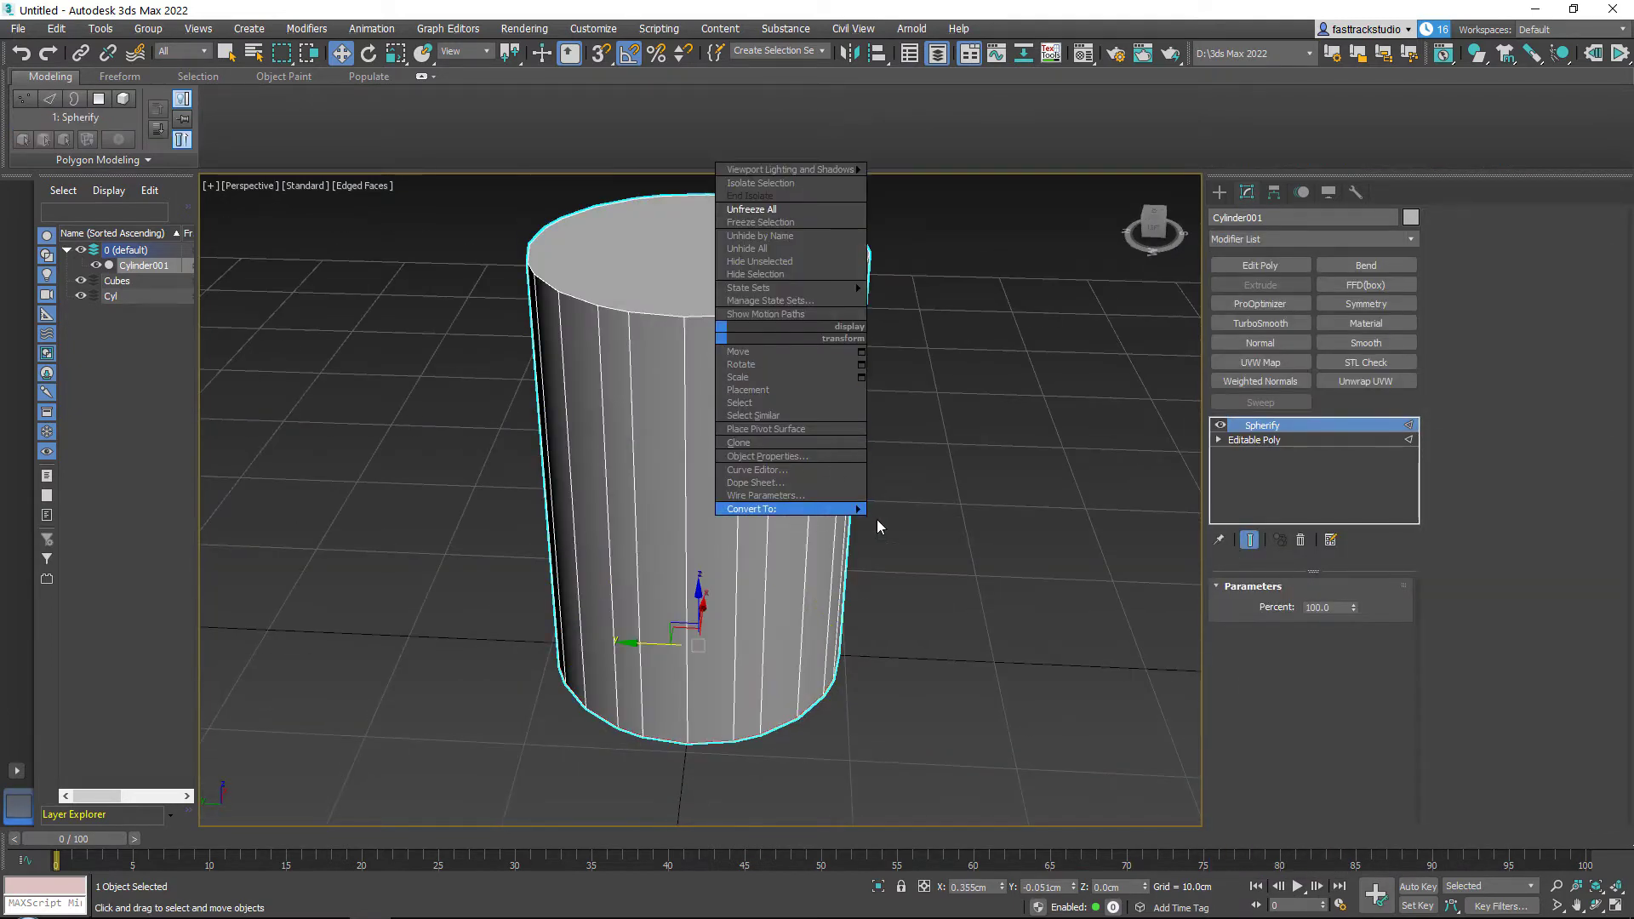
mouse_move(857, 510)
left_click(926, 521)
Step: Examine the roundness of the cylinder's top and bottom rims from several angles, with the object deselected and selected
middle_click_drag(729, 440, 805, 539, "alt")
middle_click_drag(663, 554, 724, 553, "alt")
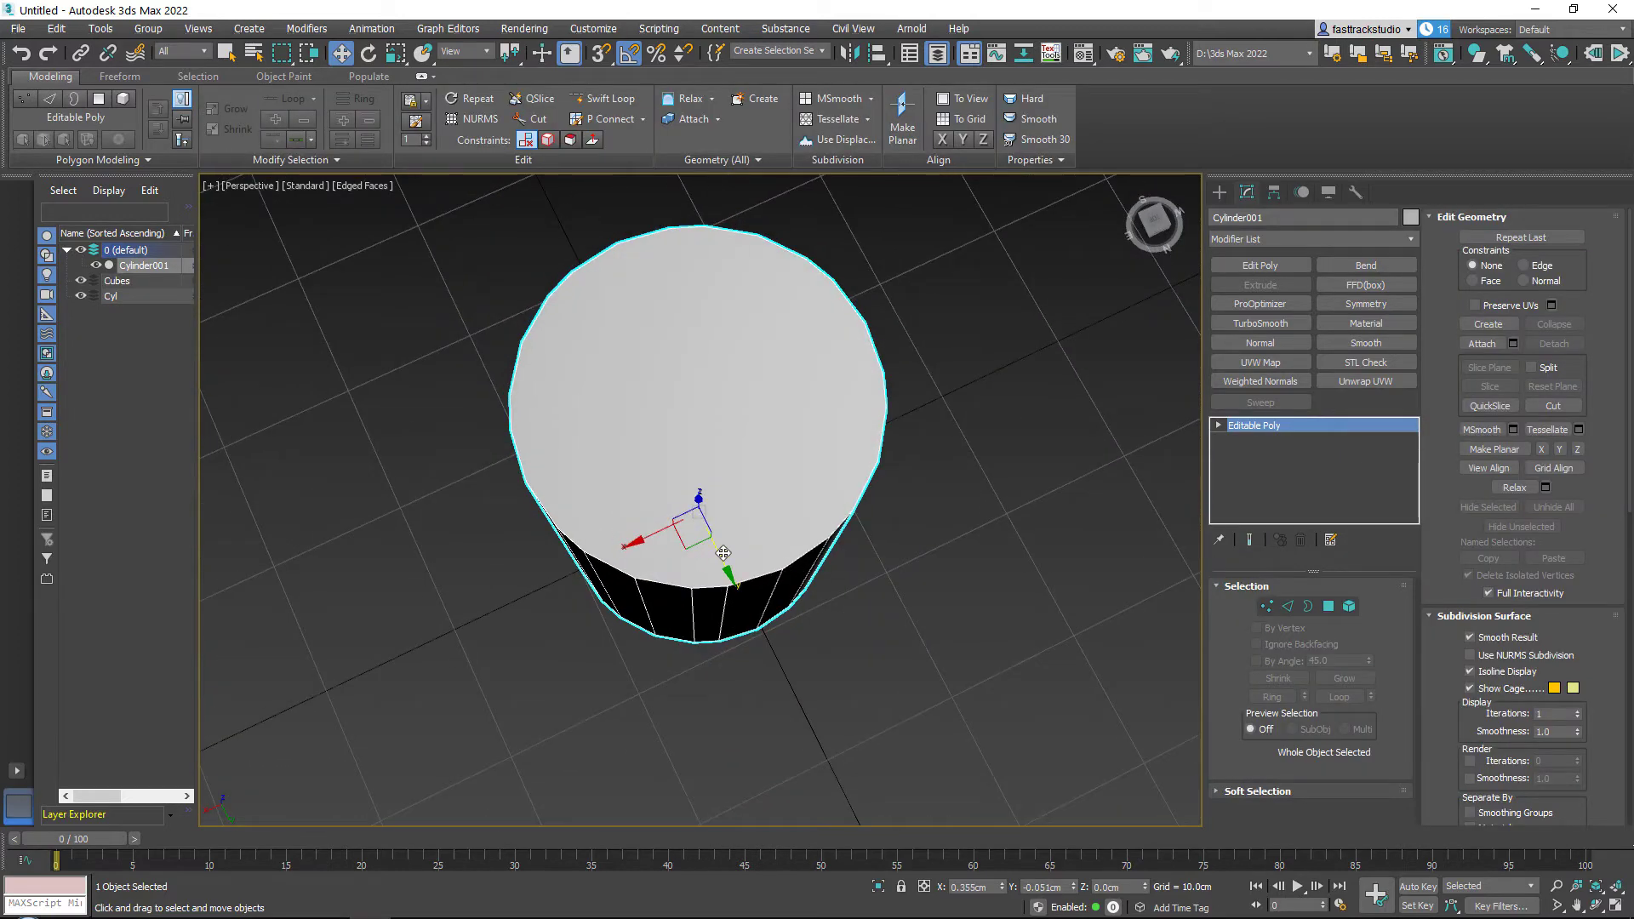
left_click(924, 511)
middle_click_drag(924, 510, 784, 409, "alt")
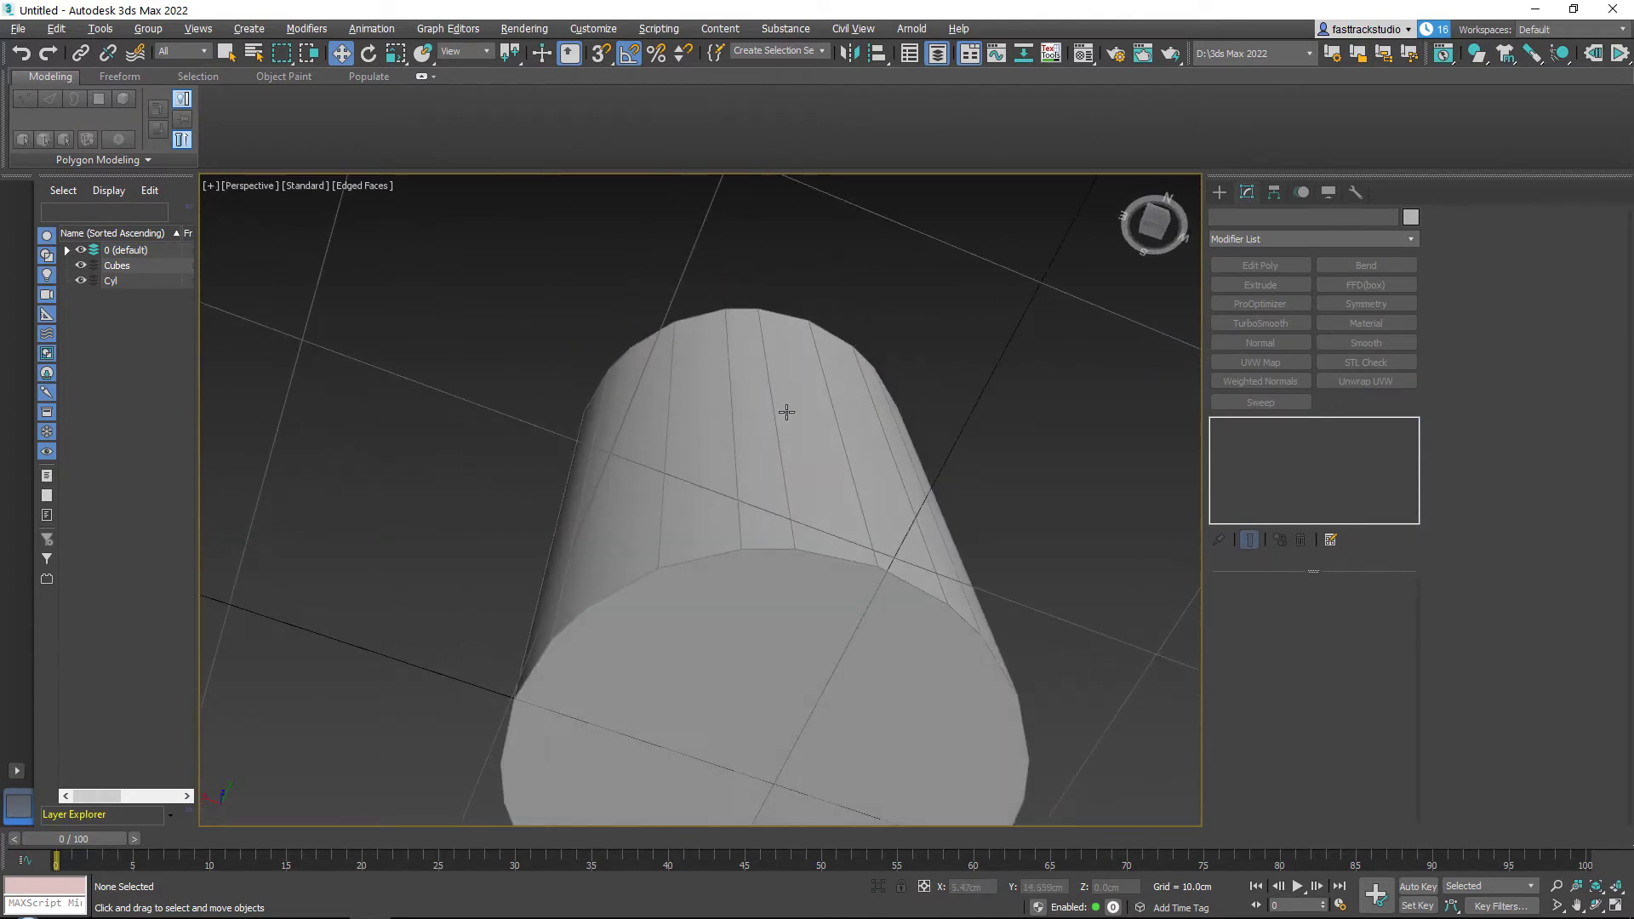
left_click(784, 409)
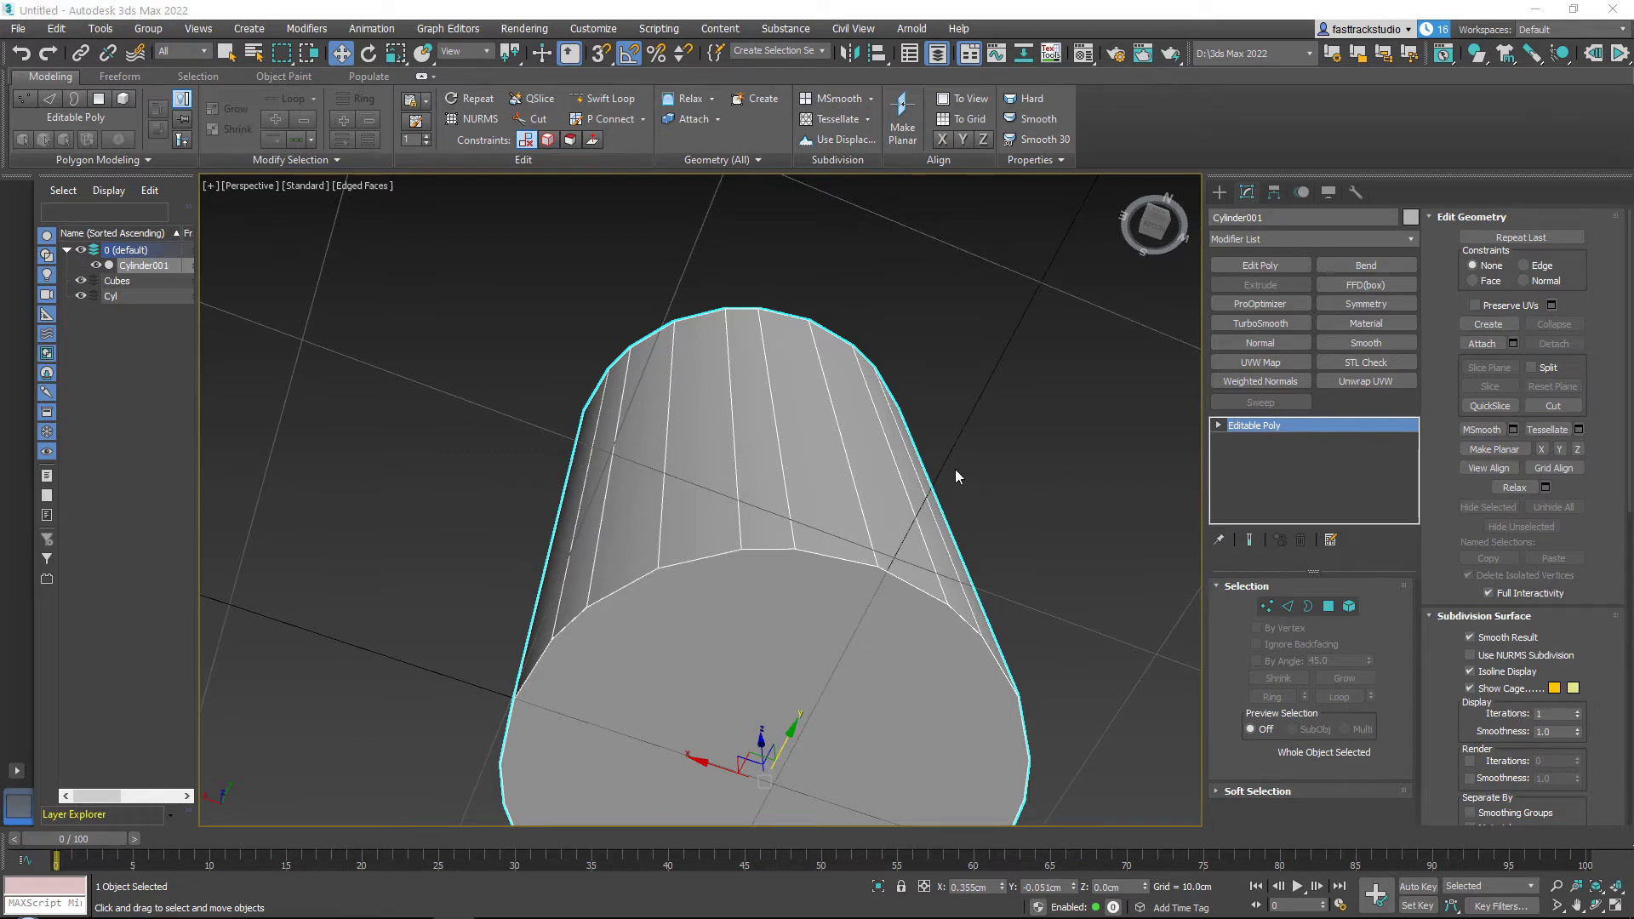
middle_click_drag(699, 388, 766, 522, "alt")
scroll(740, 517, "up", 4)
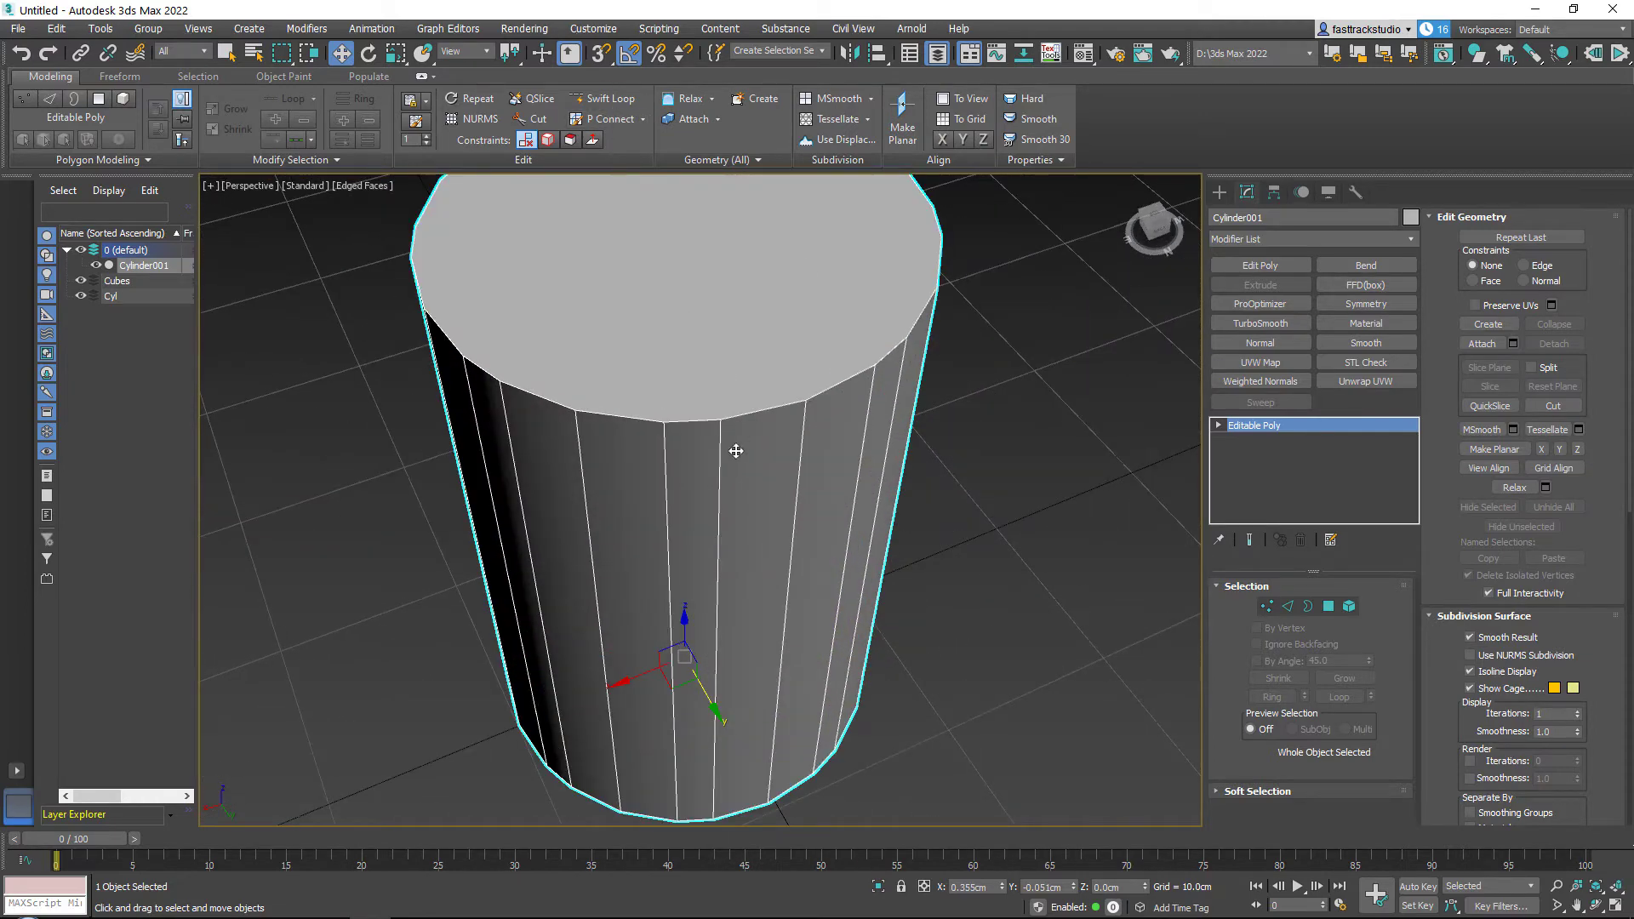
Step: Inspect the cylinder's rounded shape from several angles at edge level and as a whole object
key("2")
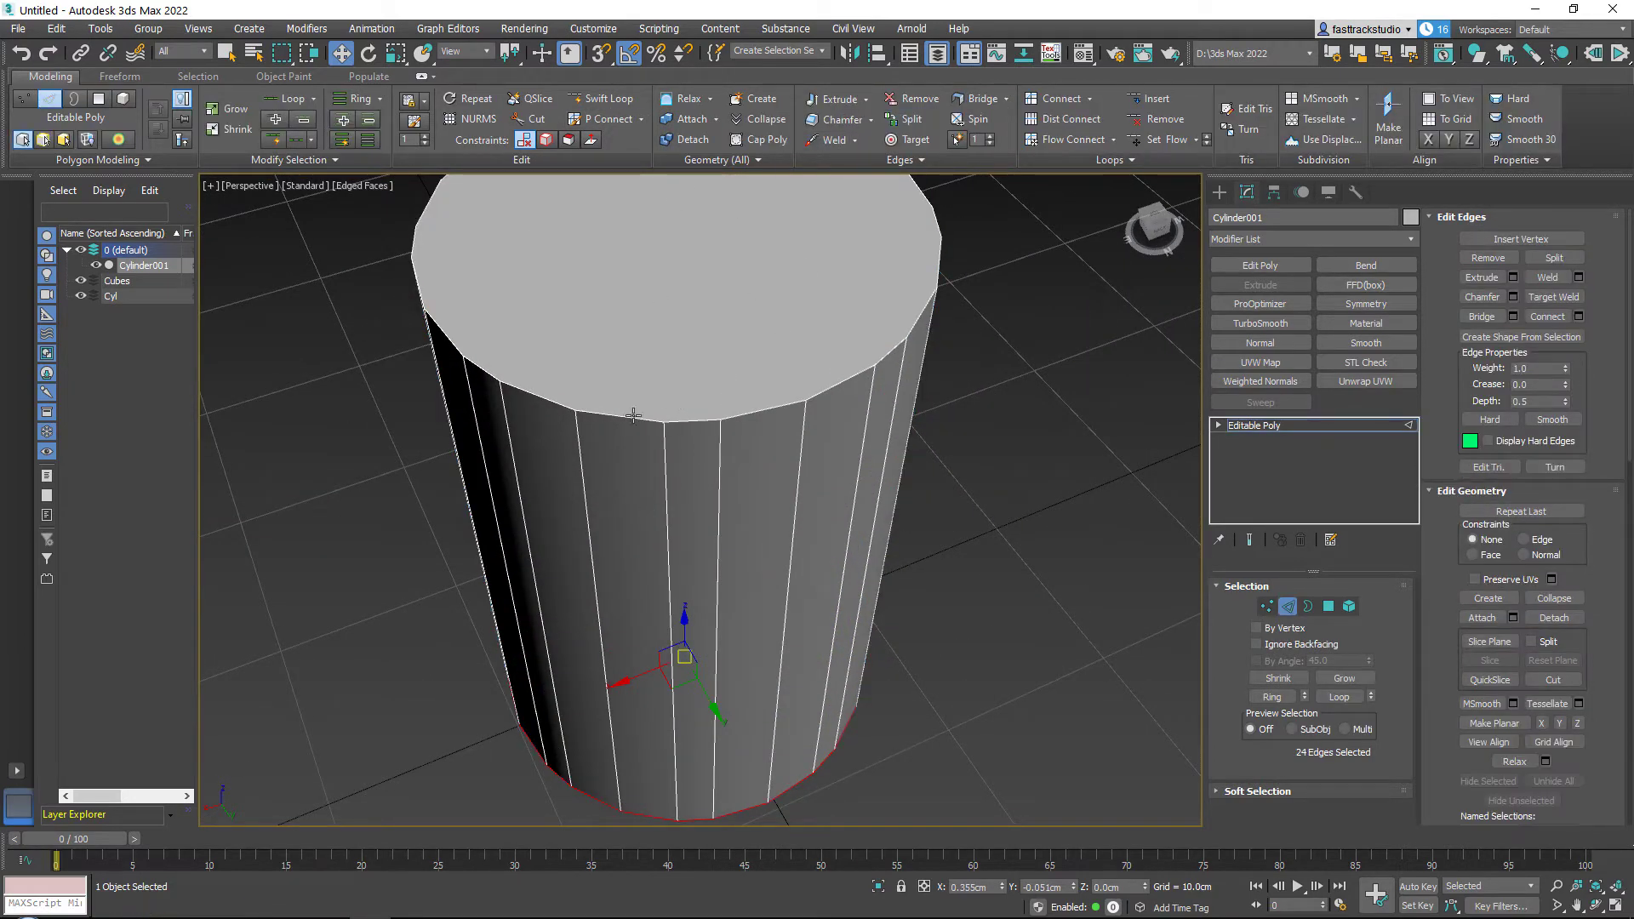
scroll(820, 378, "down", 5)
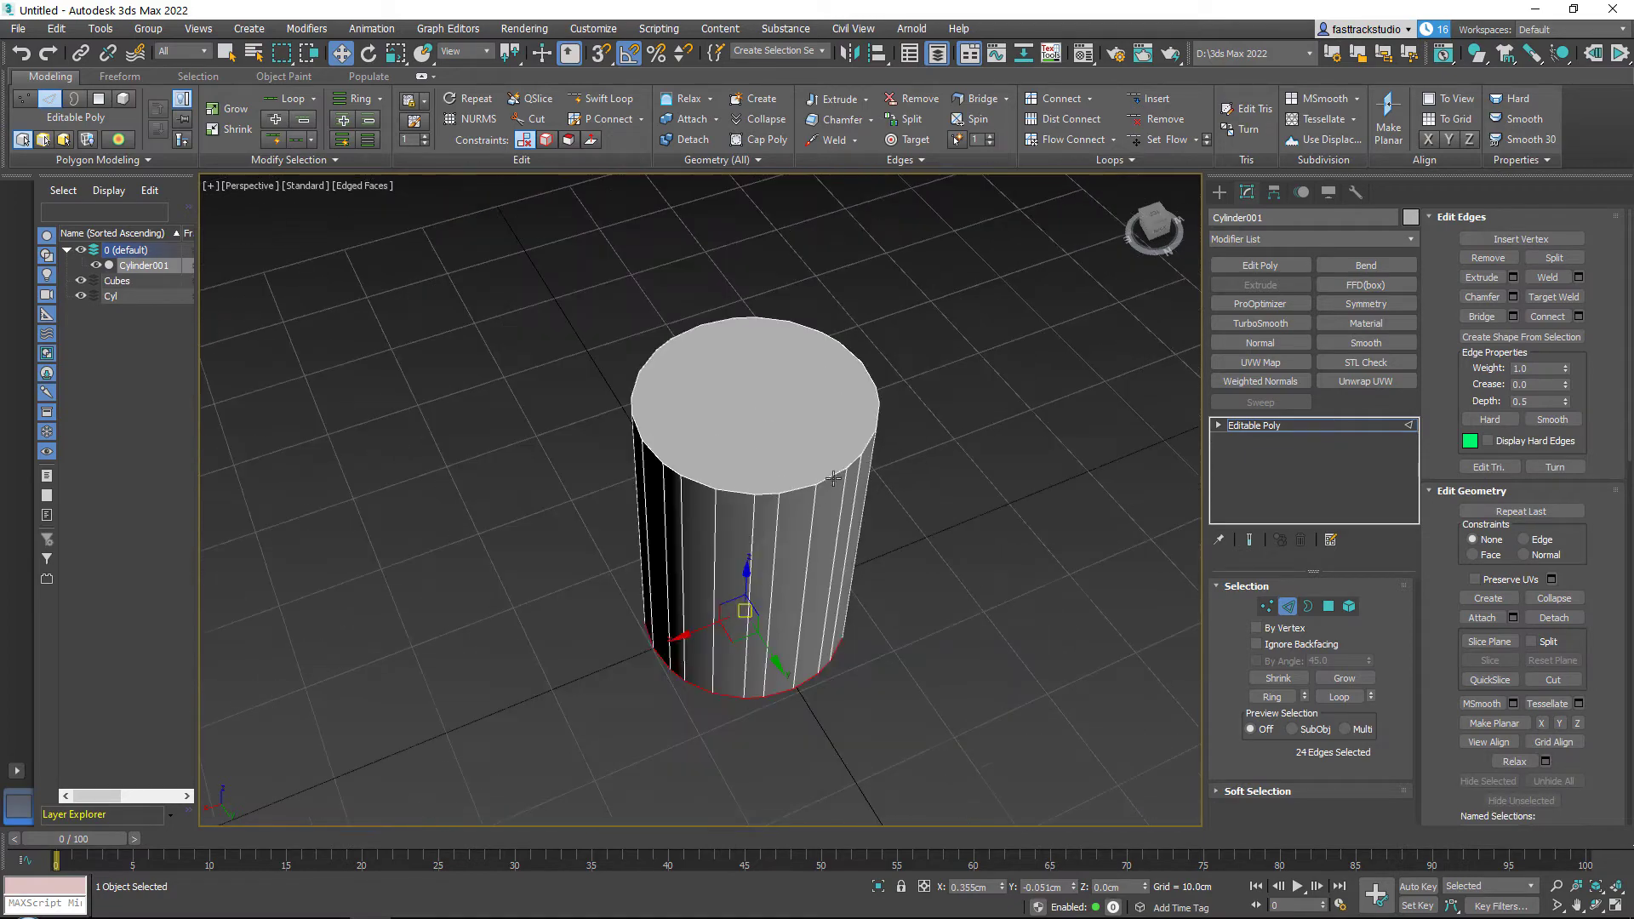
middle_click_drag(821, 378, 834, 466, "alt")
left_click(1338, 424)
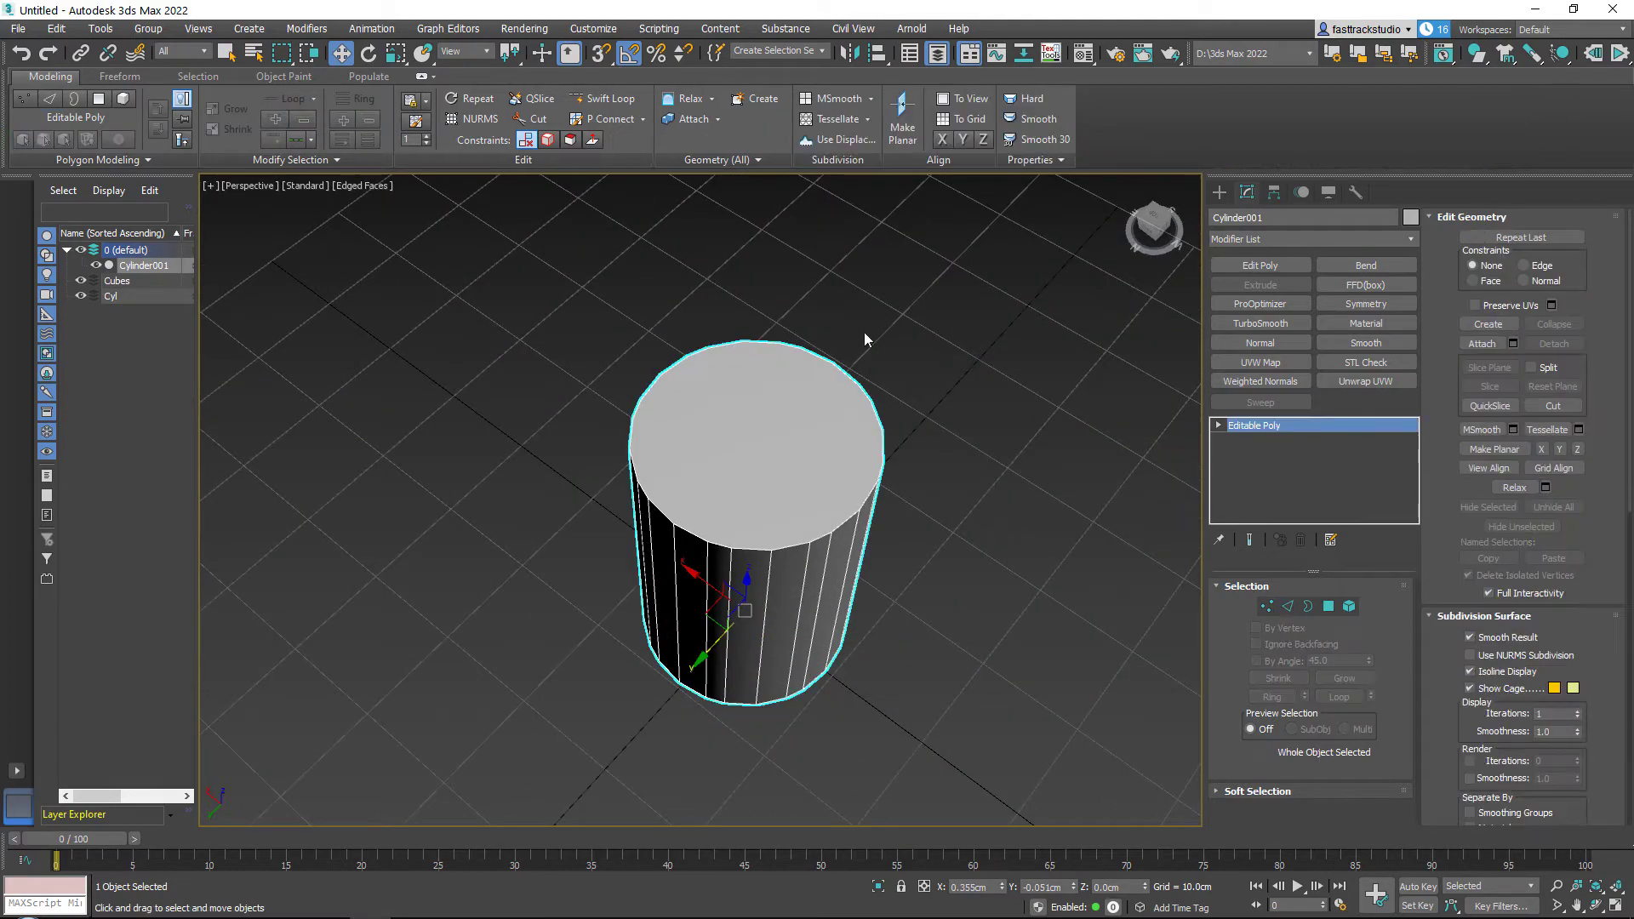
middle_click_drag(864, 332, 754, 416, "alt")
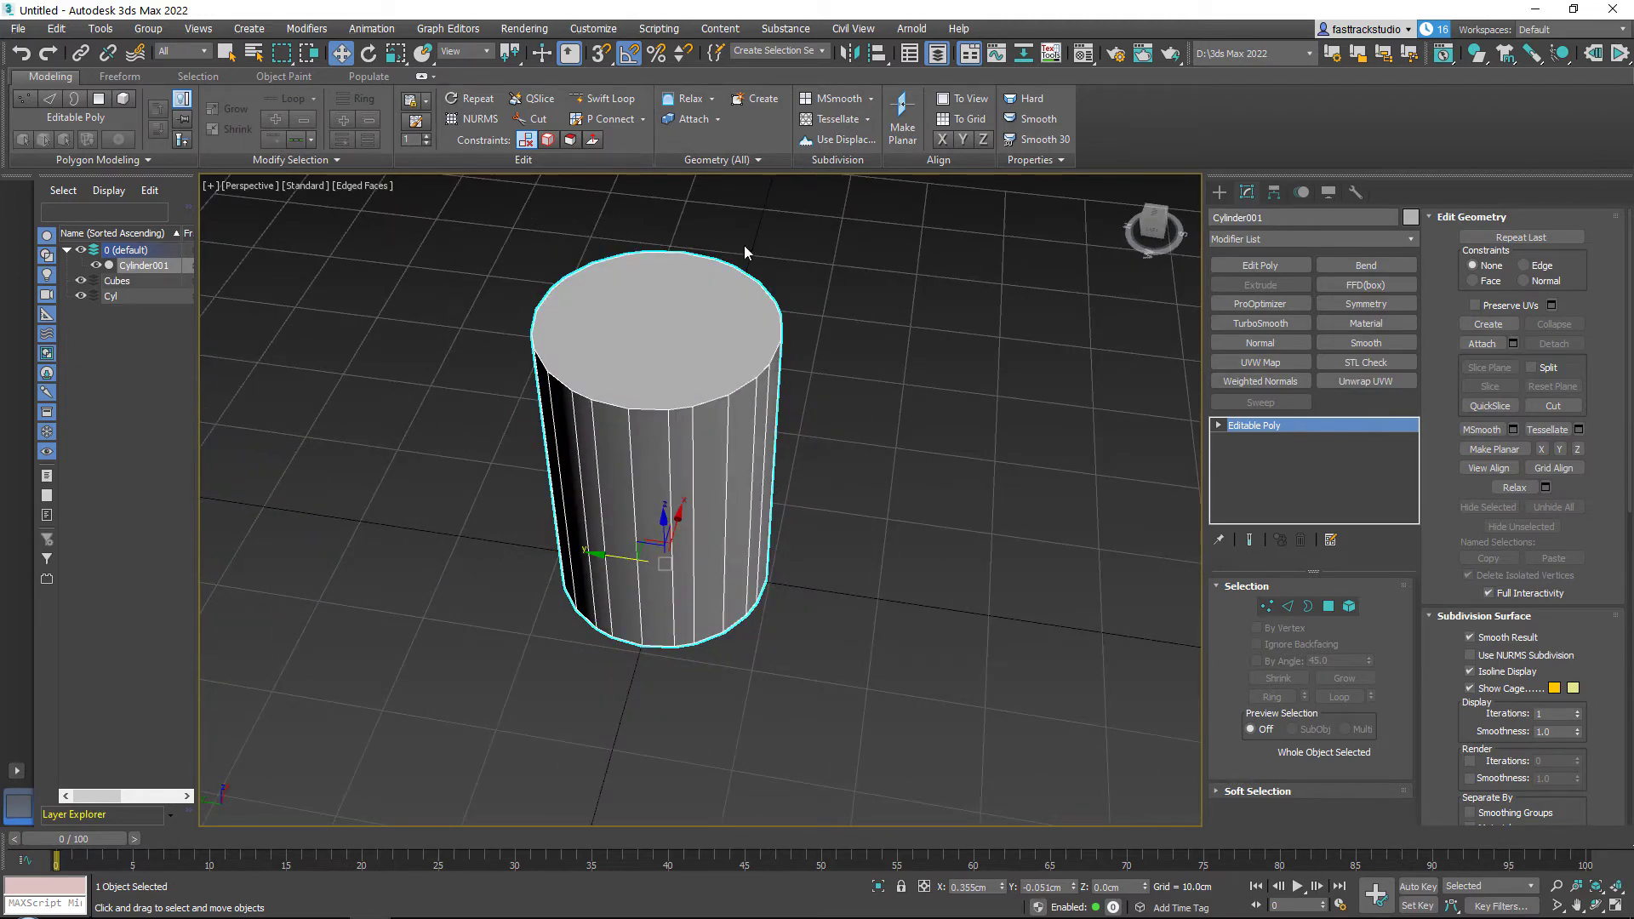
middle_click_drag(618, 328, 1021, 272, "alt")
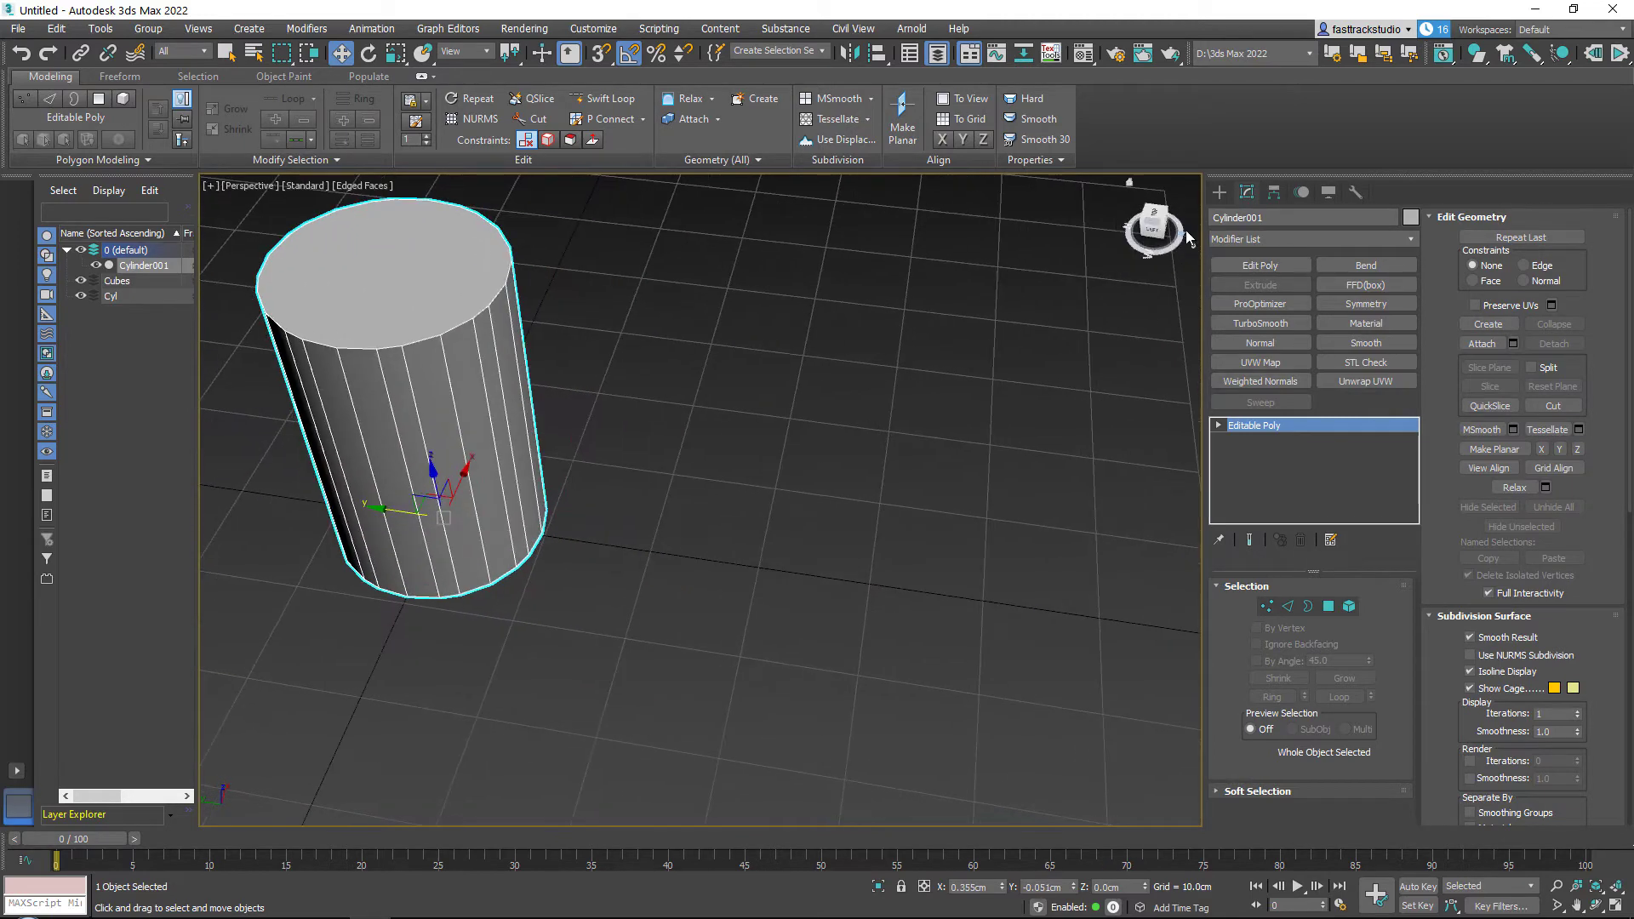
Step: Create a standard sphere with a radius of about 13 cm on the grid beside the cylinder
left_click(1219, 194)
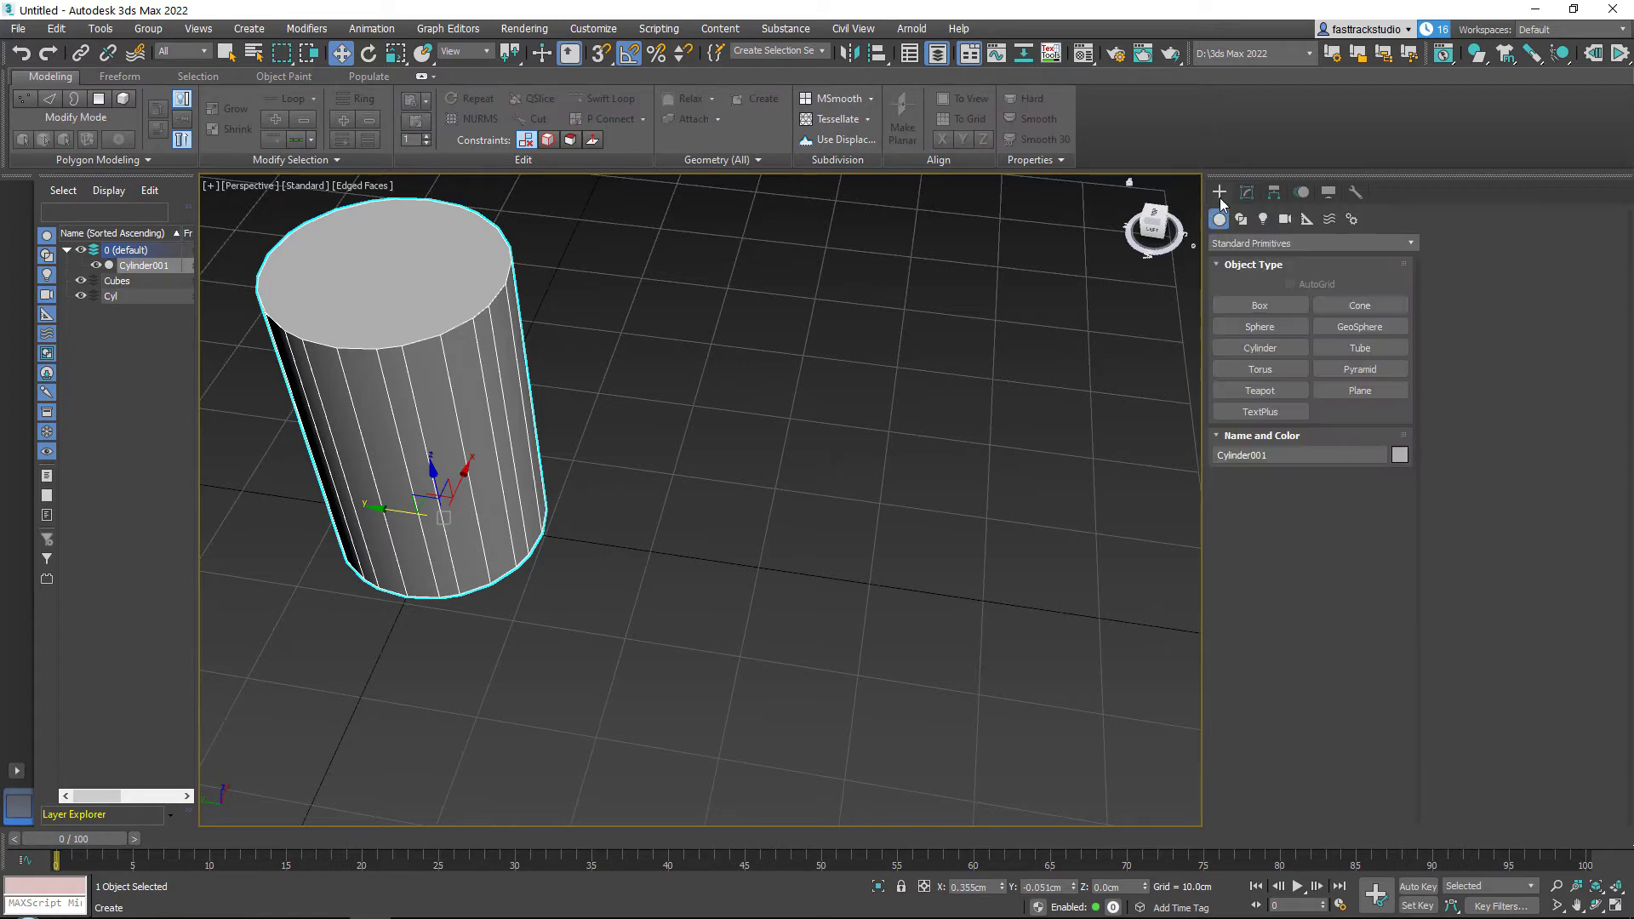
left_click(1260, 326)
left_click_drag(831, 567, 890, 682)
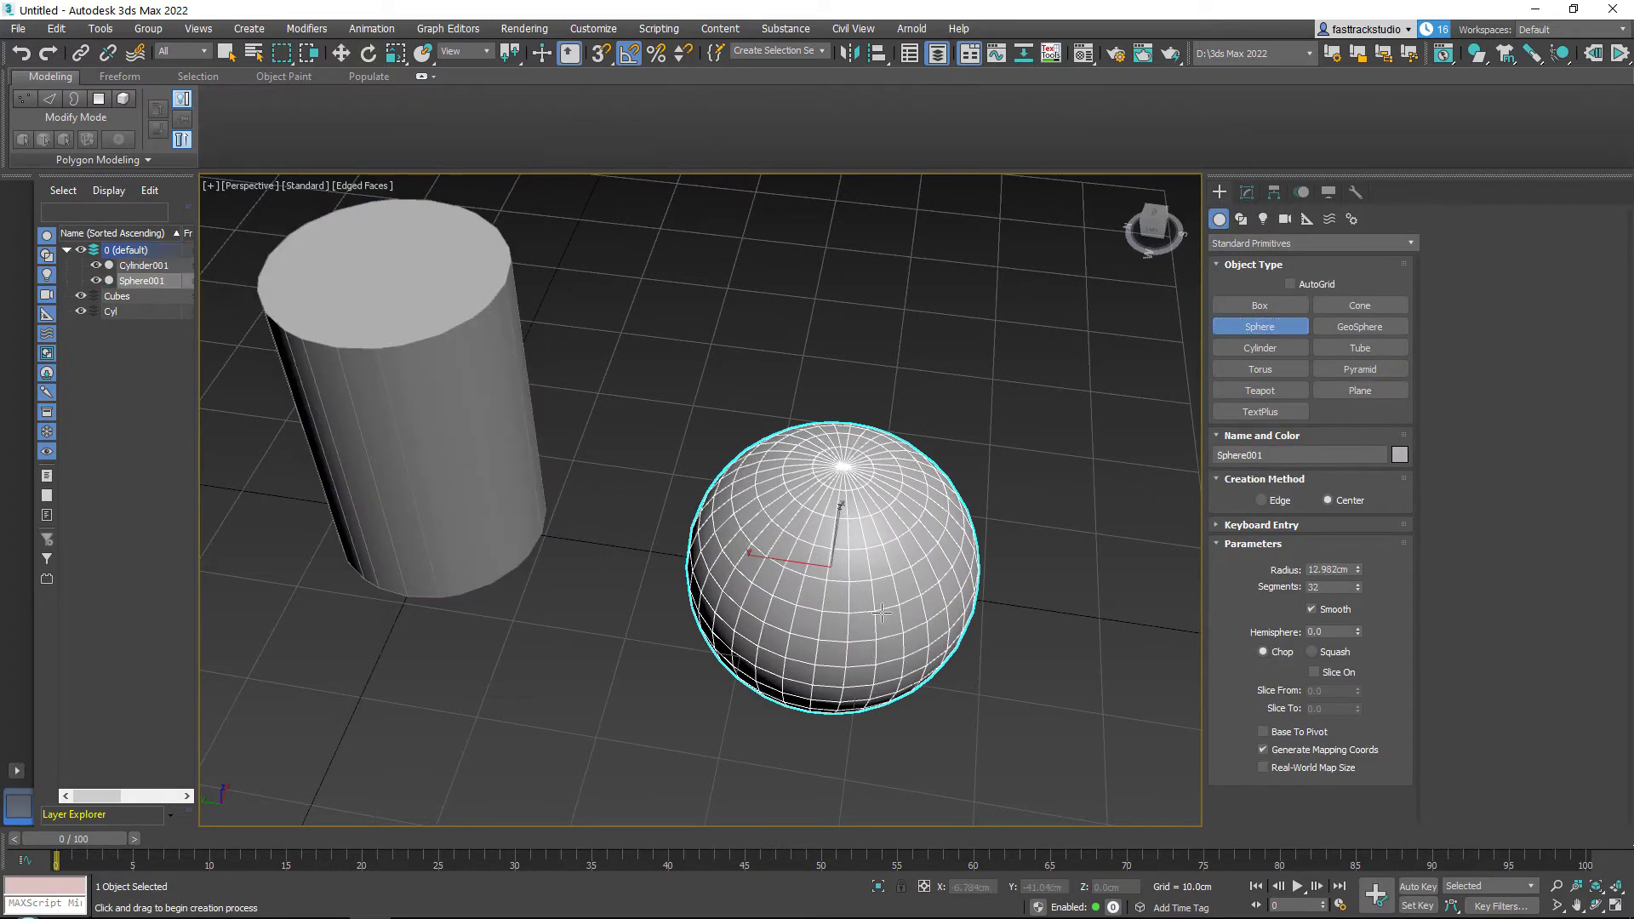
key("w")
middle_click_drag(929, 519, 871, 450)
Step: Create a GeoSphere beside the standard sphere to compare their meshes, and delete it again
left_click(1359, 327)
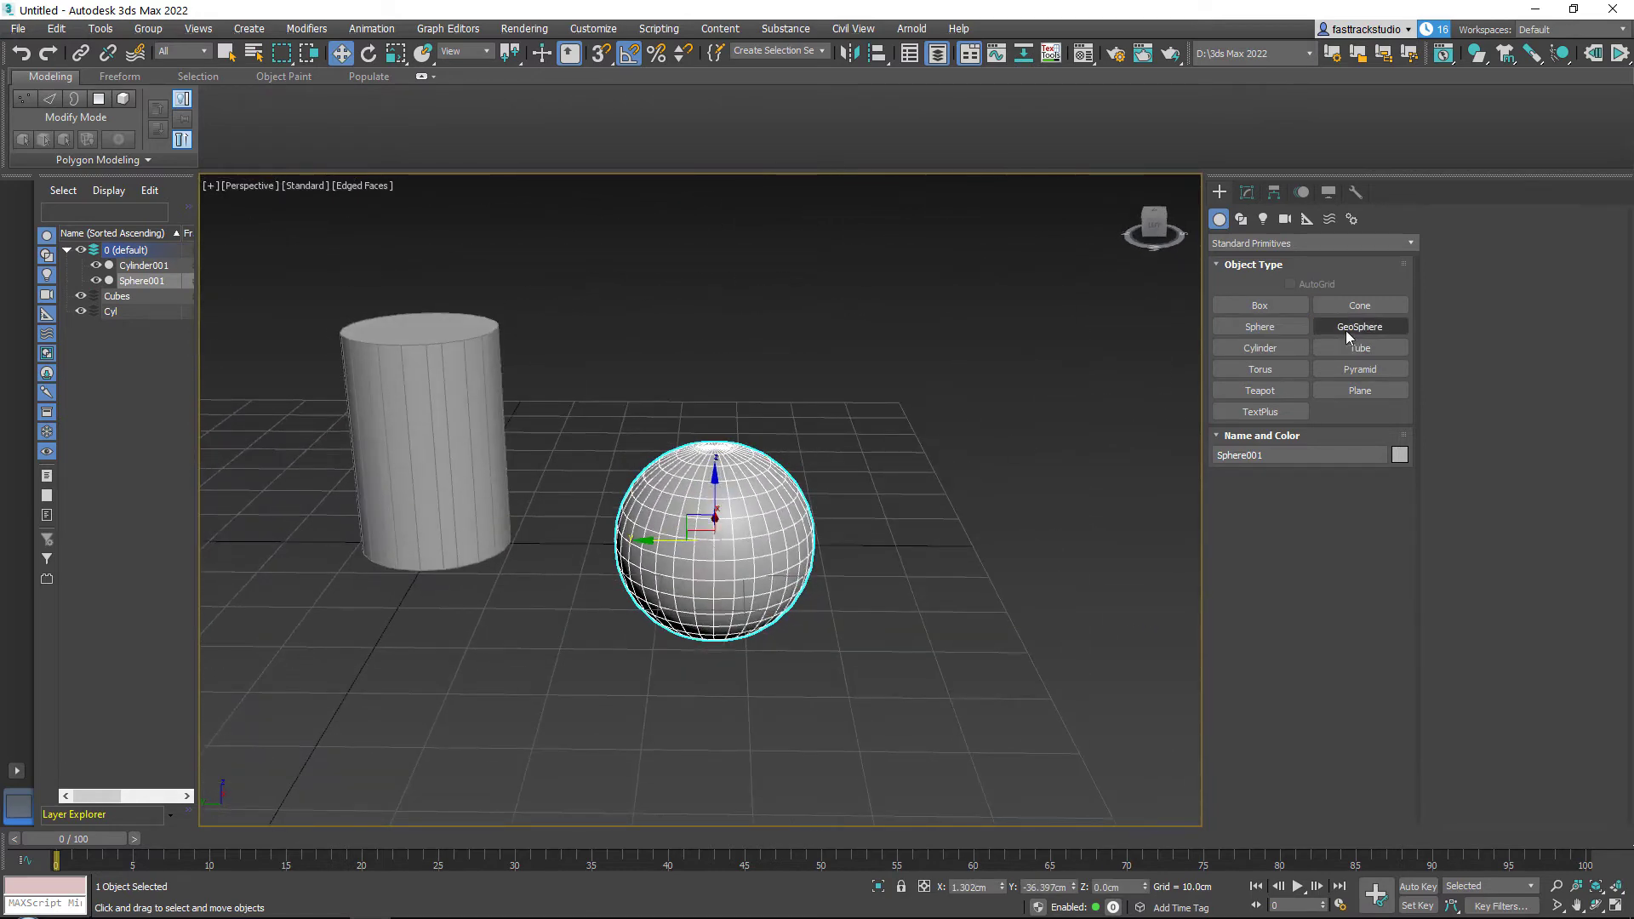
left_click_drag(941, 570, 957, 621)
right_click(957, 621)
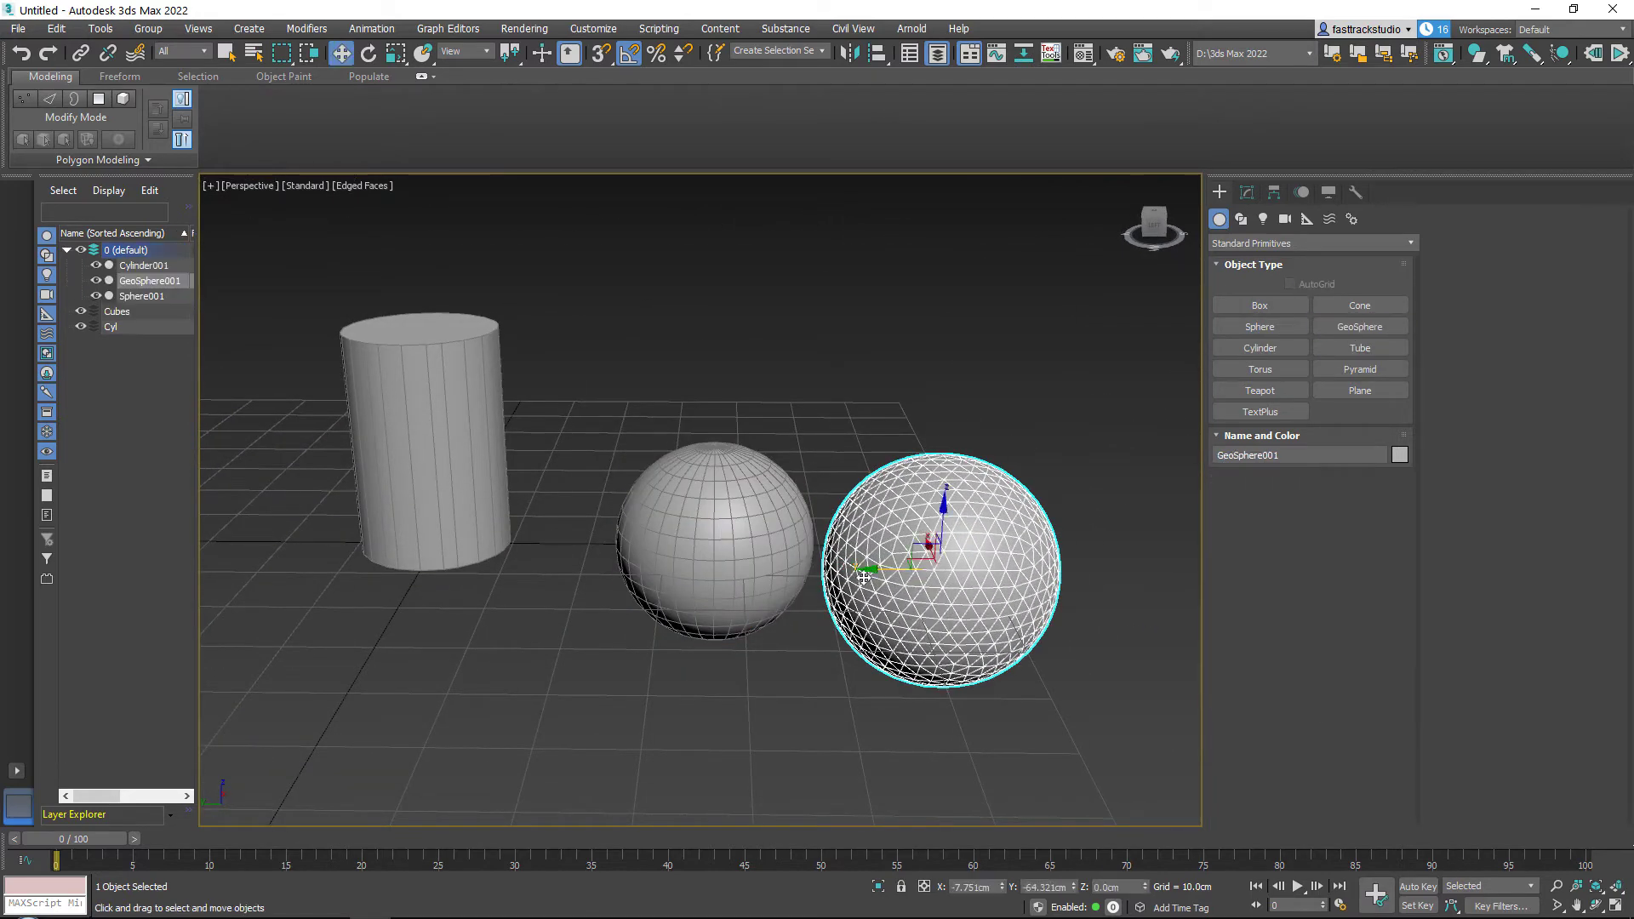
key("Delete")
Step: Raise the standard sphere to about 14.7 cm in Z and inspect the mesh around its pole
left_click(697, 476)
left_click_drag(707, 480, 711, 374)
scroll(711, 374, "up", 4)
middle_click_drag(711, 374, 735, 454, "alt")
scroll(736, 454, "down", 3)
middle_click_drag(762, 554, 782, 476, "alt")
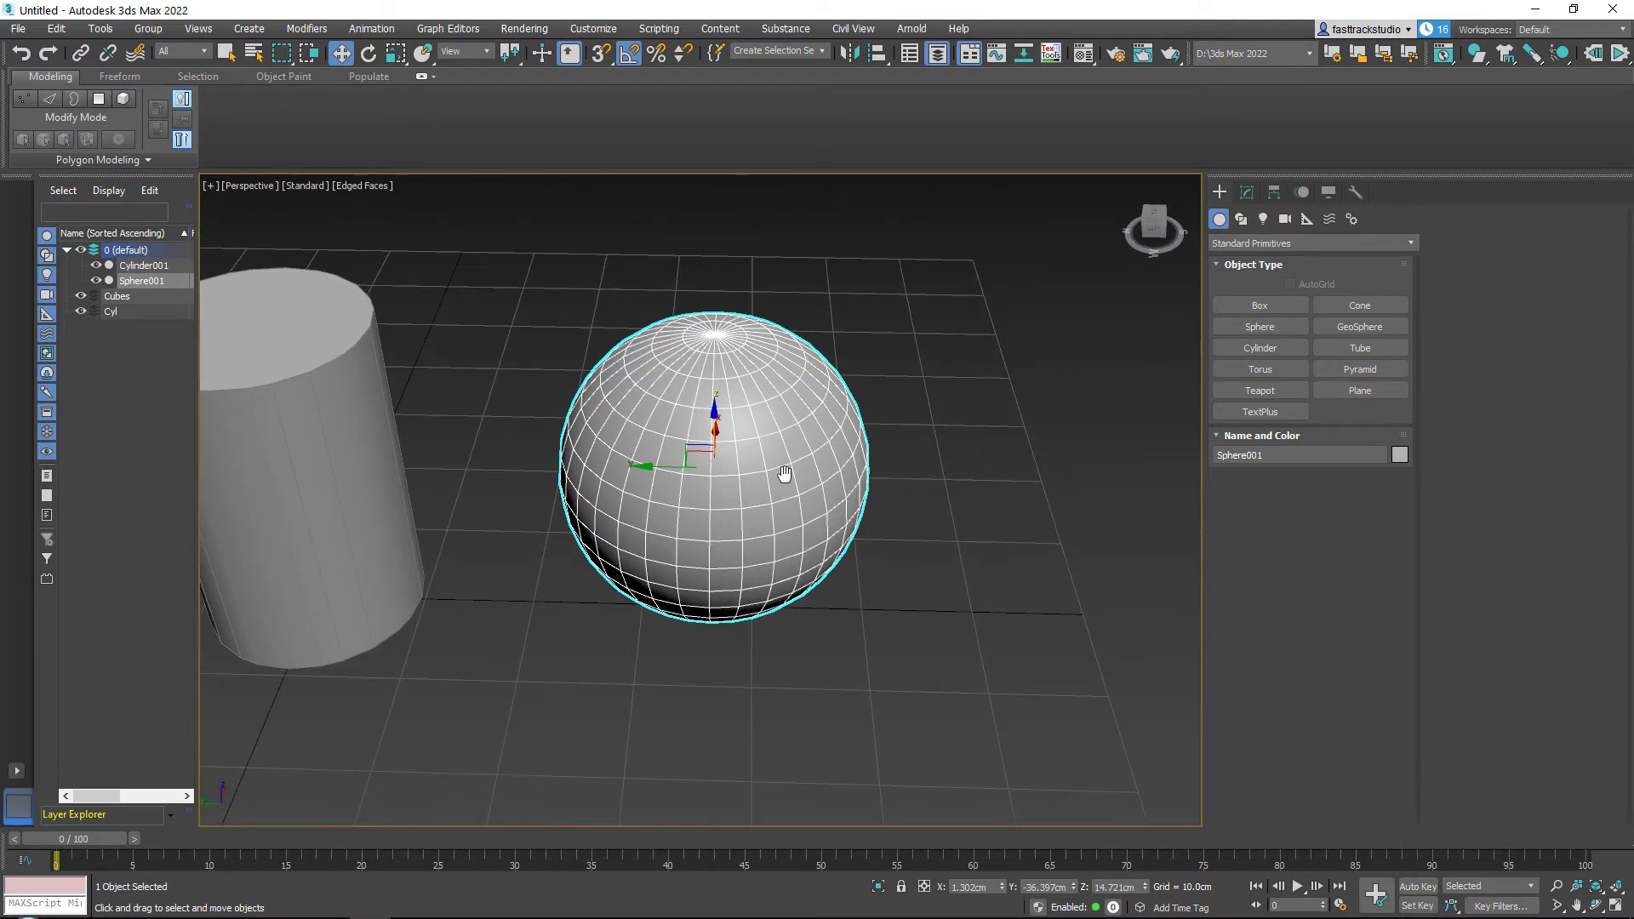
Step: Replace the sphere with a box about 21.6 cm long, 27.4 cm wide and 19.3 cm high beside the cylinder
key("Delete")
left_click(1261, 306)
left_click_drag(610, 476, 835, 682)
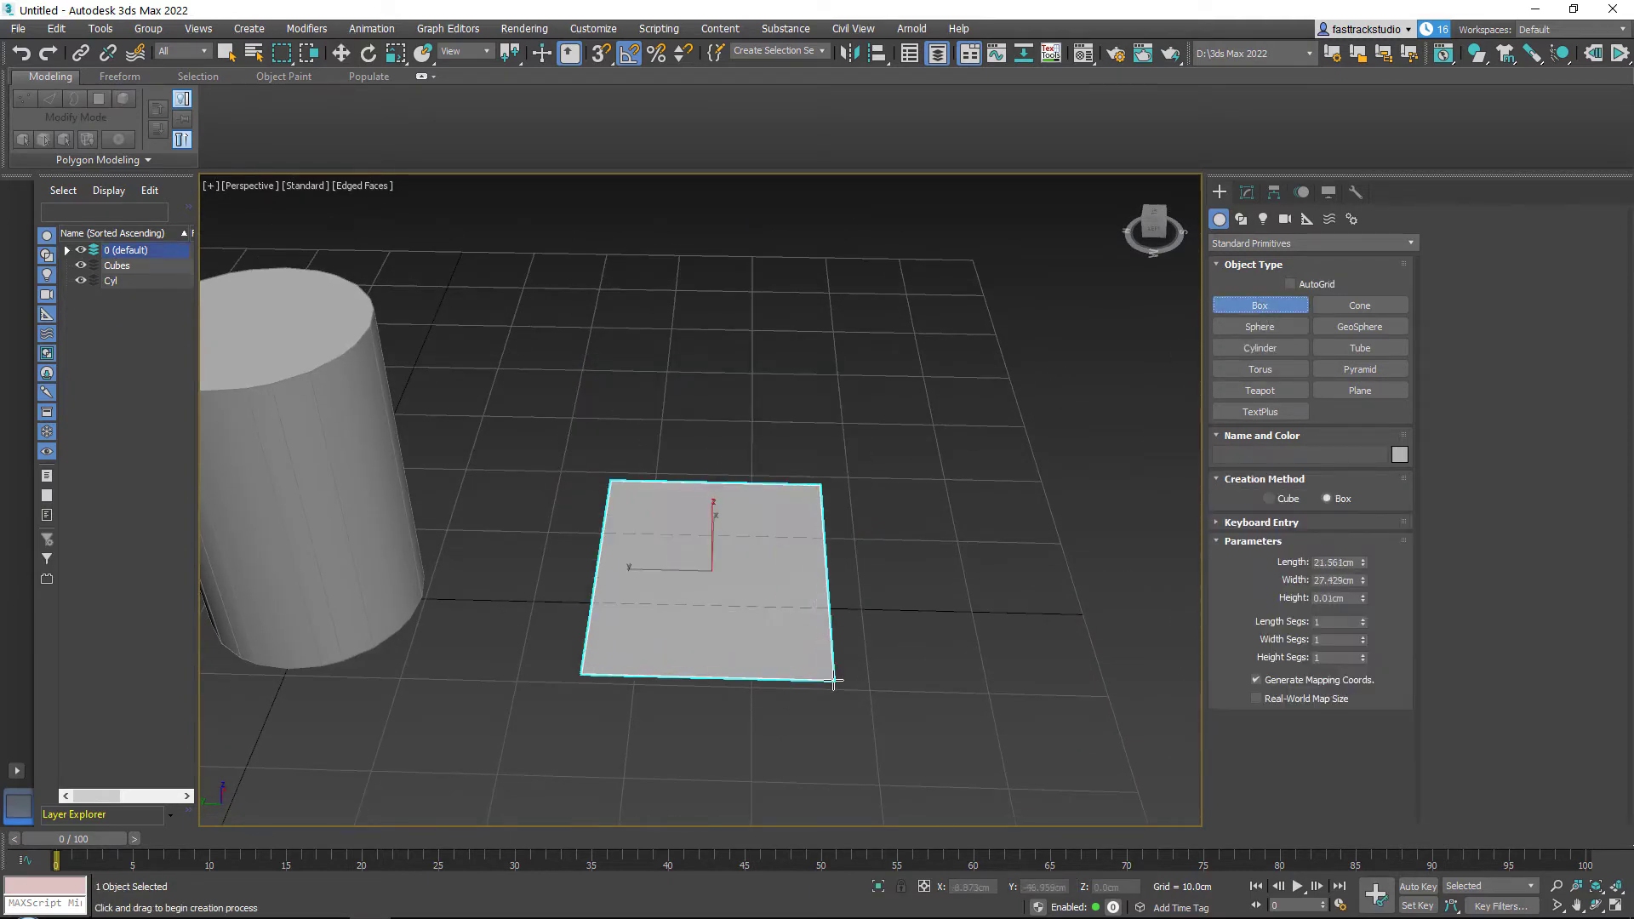
left_click(838, 503)
right_click(840, 503)
Step: Set the box's length, width and height to 20 cm each
left_click(1246, 192)
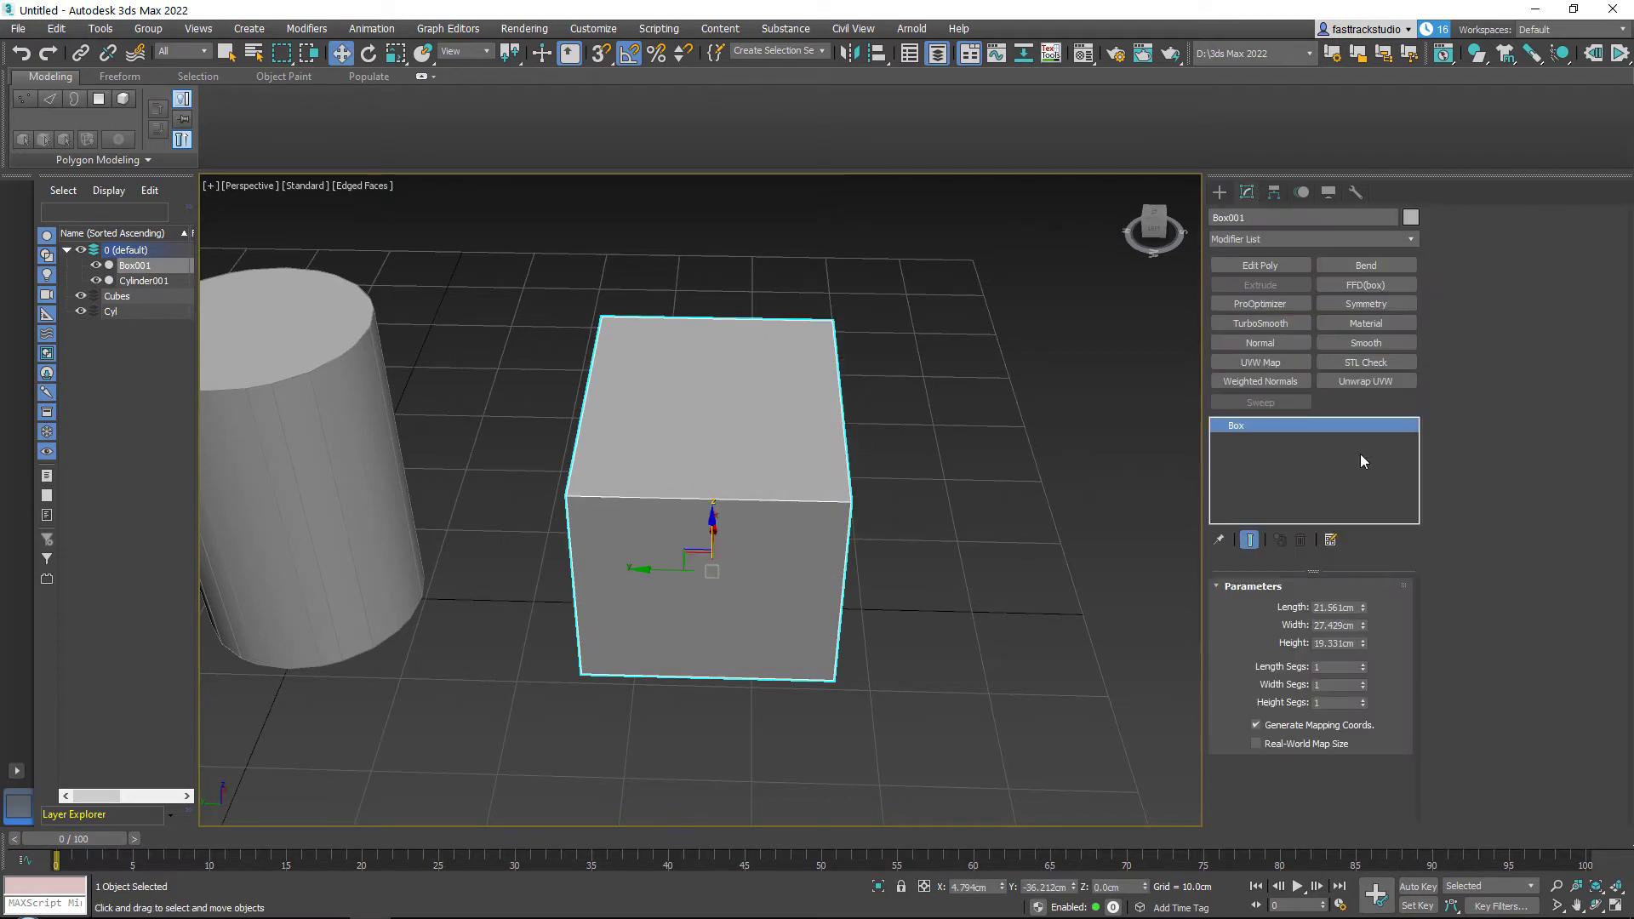
type("20")
key("Tab")
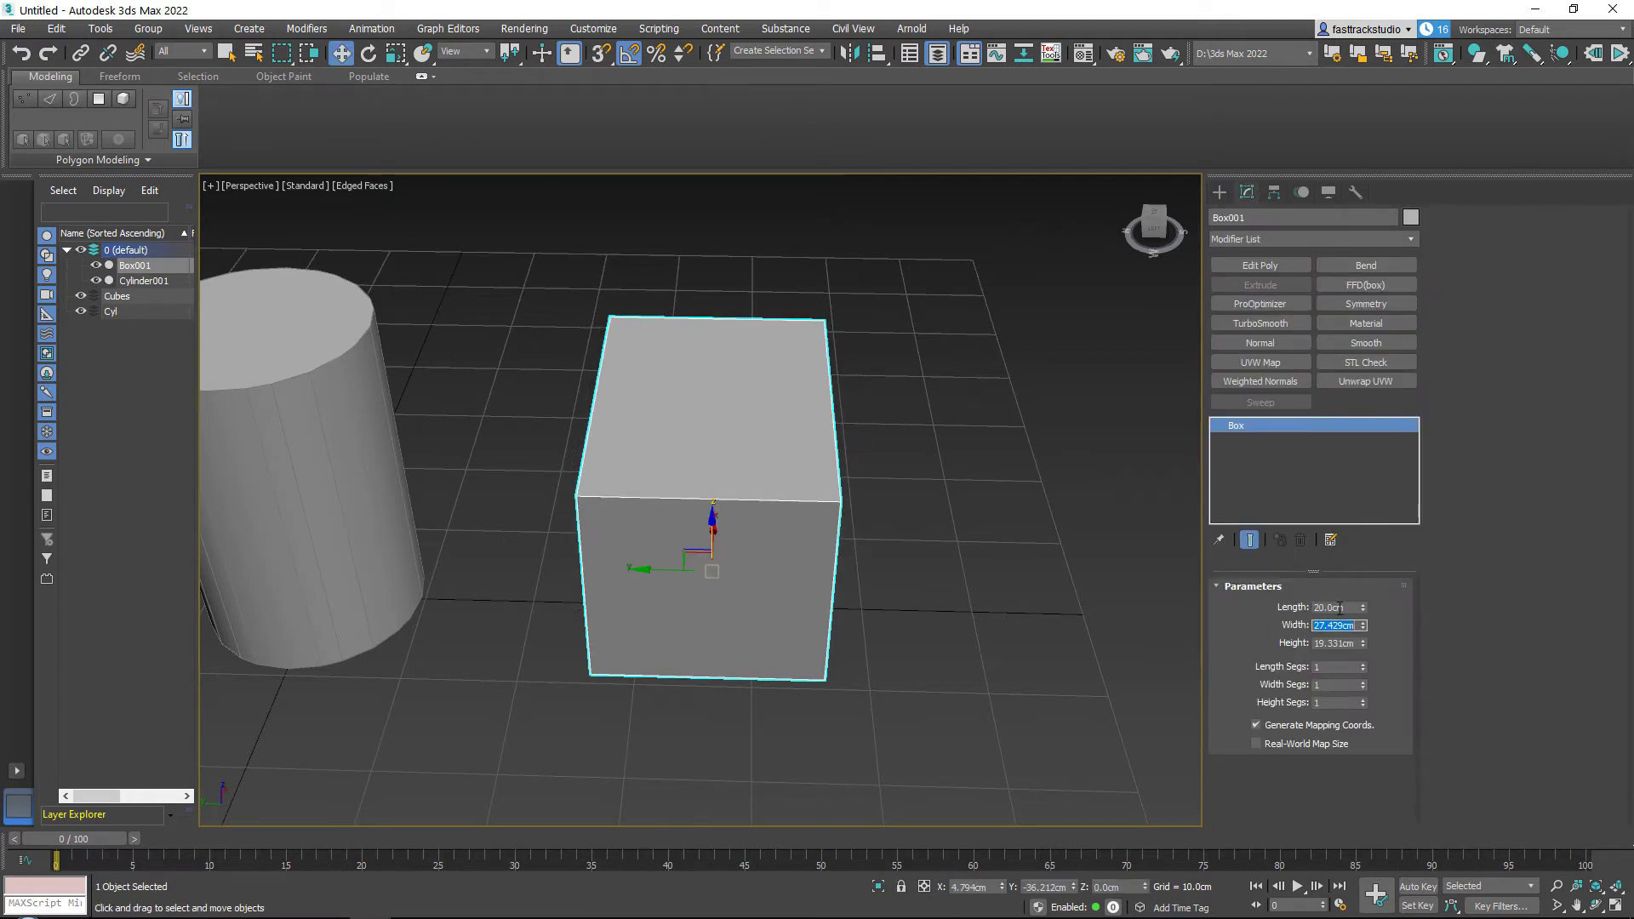
type("20")
key("Tab")
type("20")
key("Return")
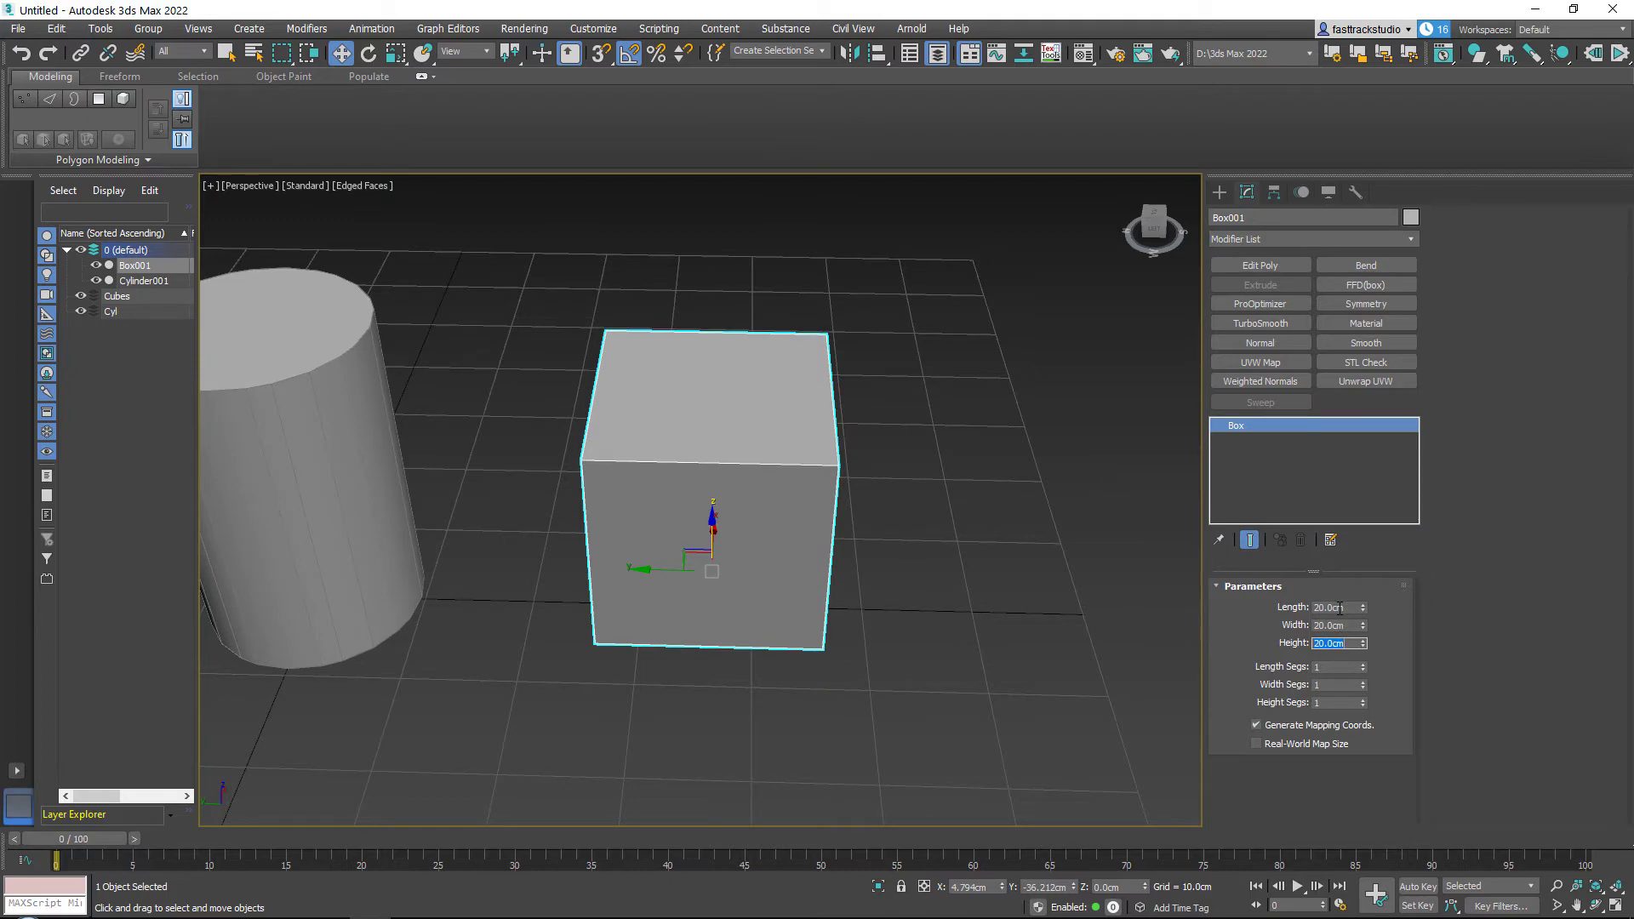
Step: Set the cube's length, width and height segments to 10 each
middle_click_drag(822, 406, 743, 349)
scroll(820, 375, "up", 3)
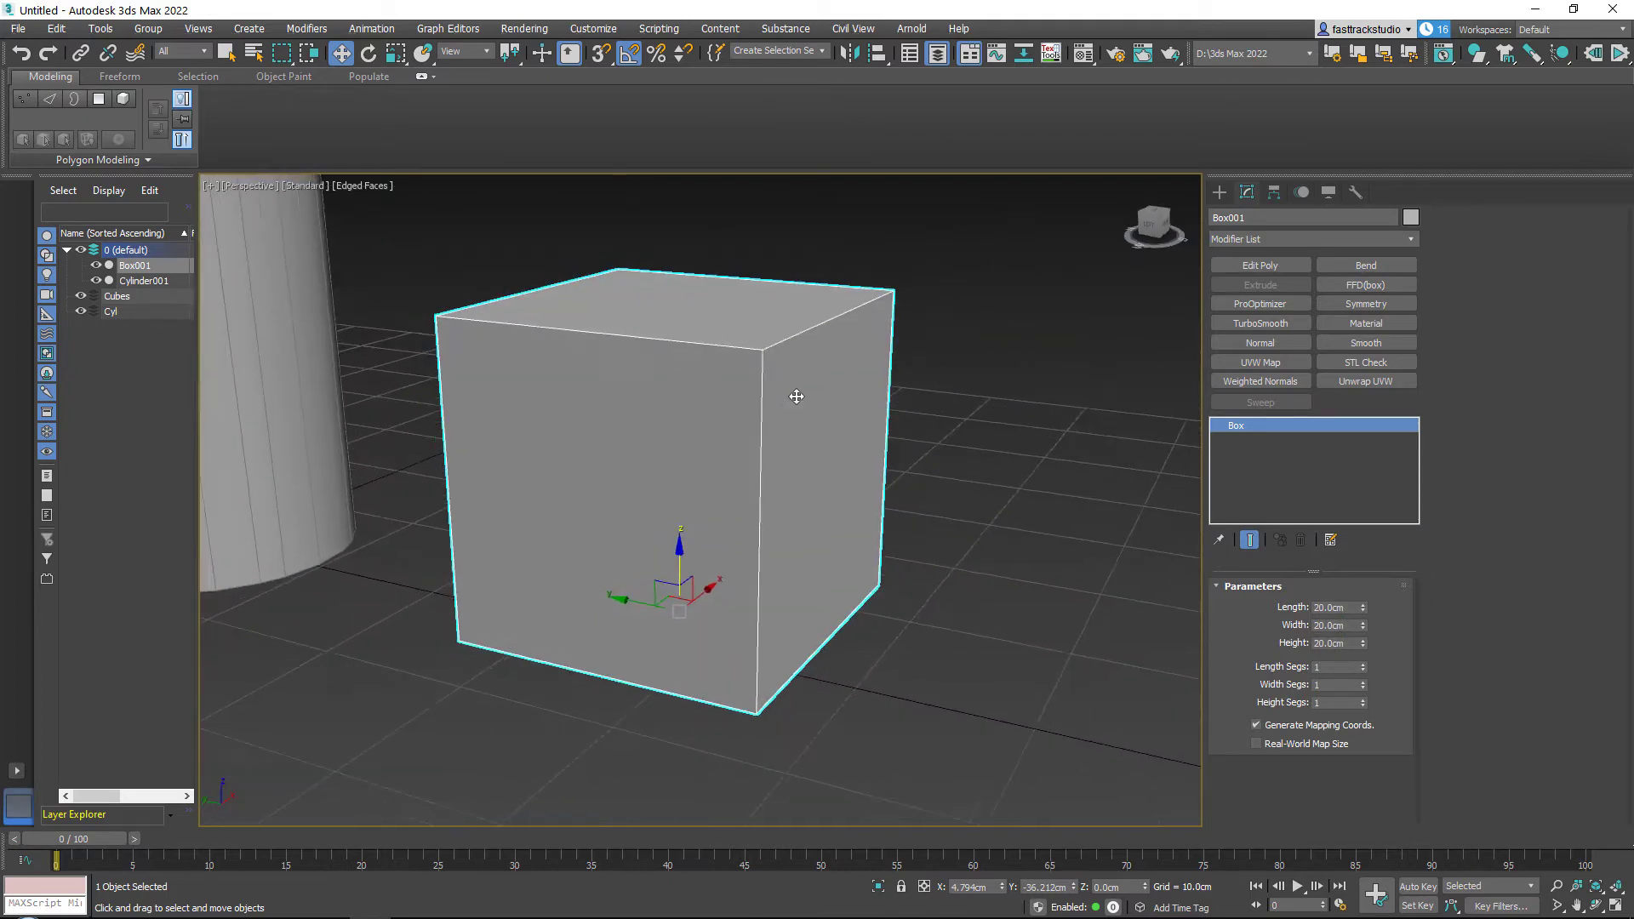
left_click_drag(1365, 666, 1362, 664)
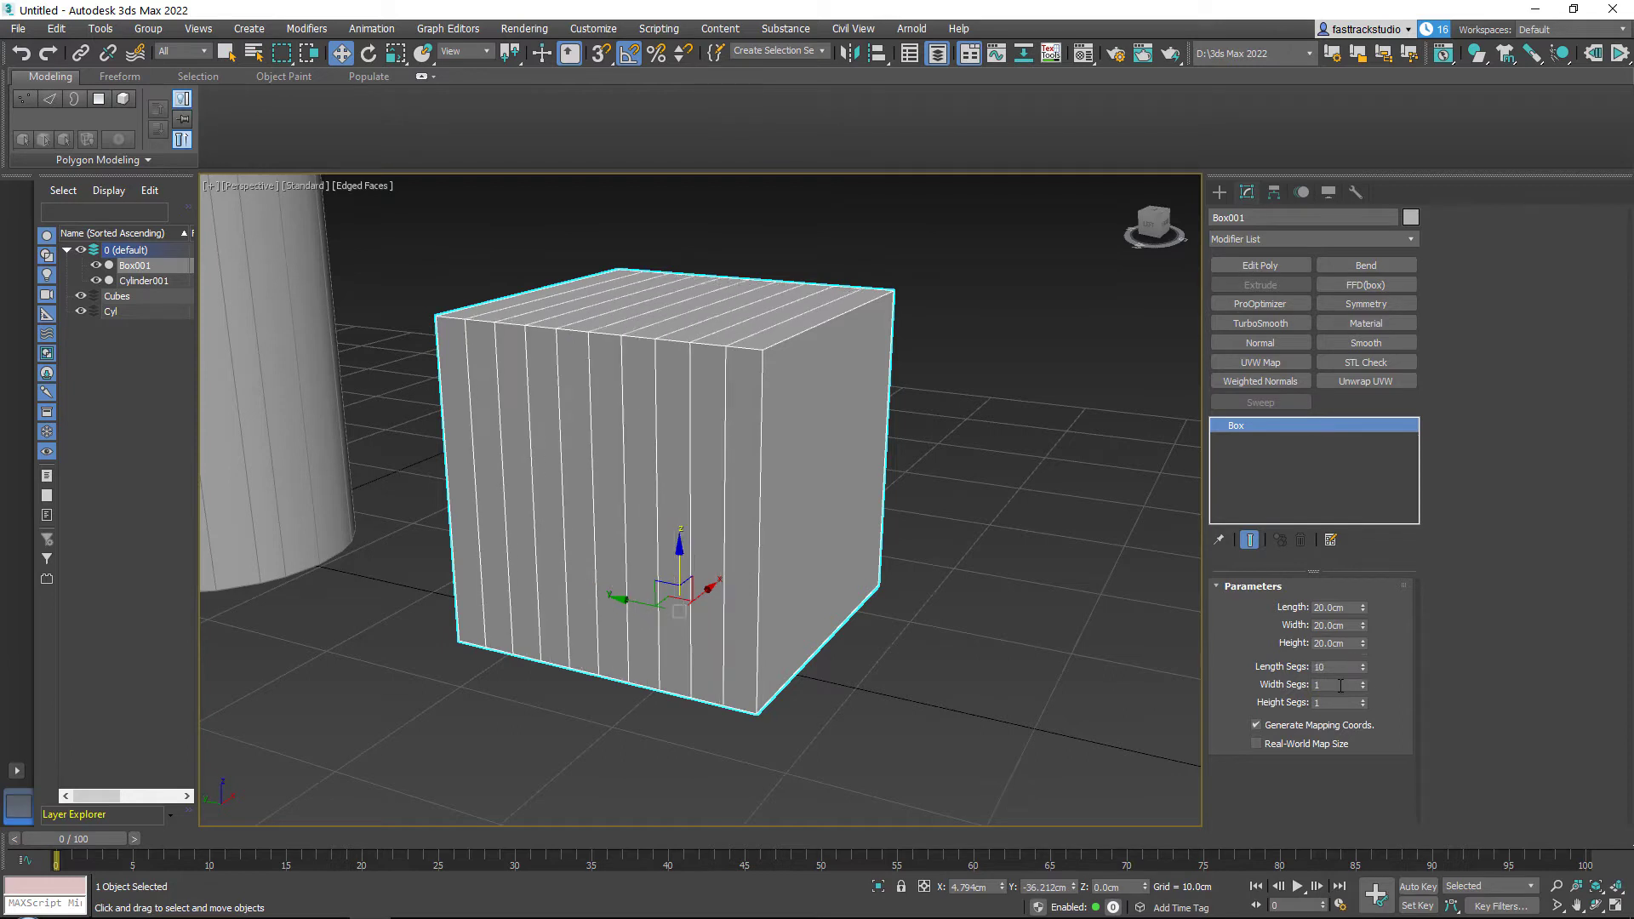
type("10")
key("Tab")
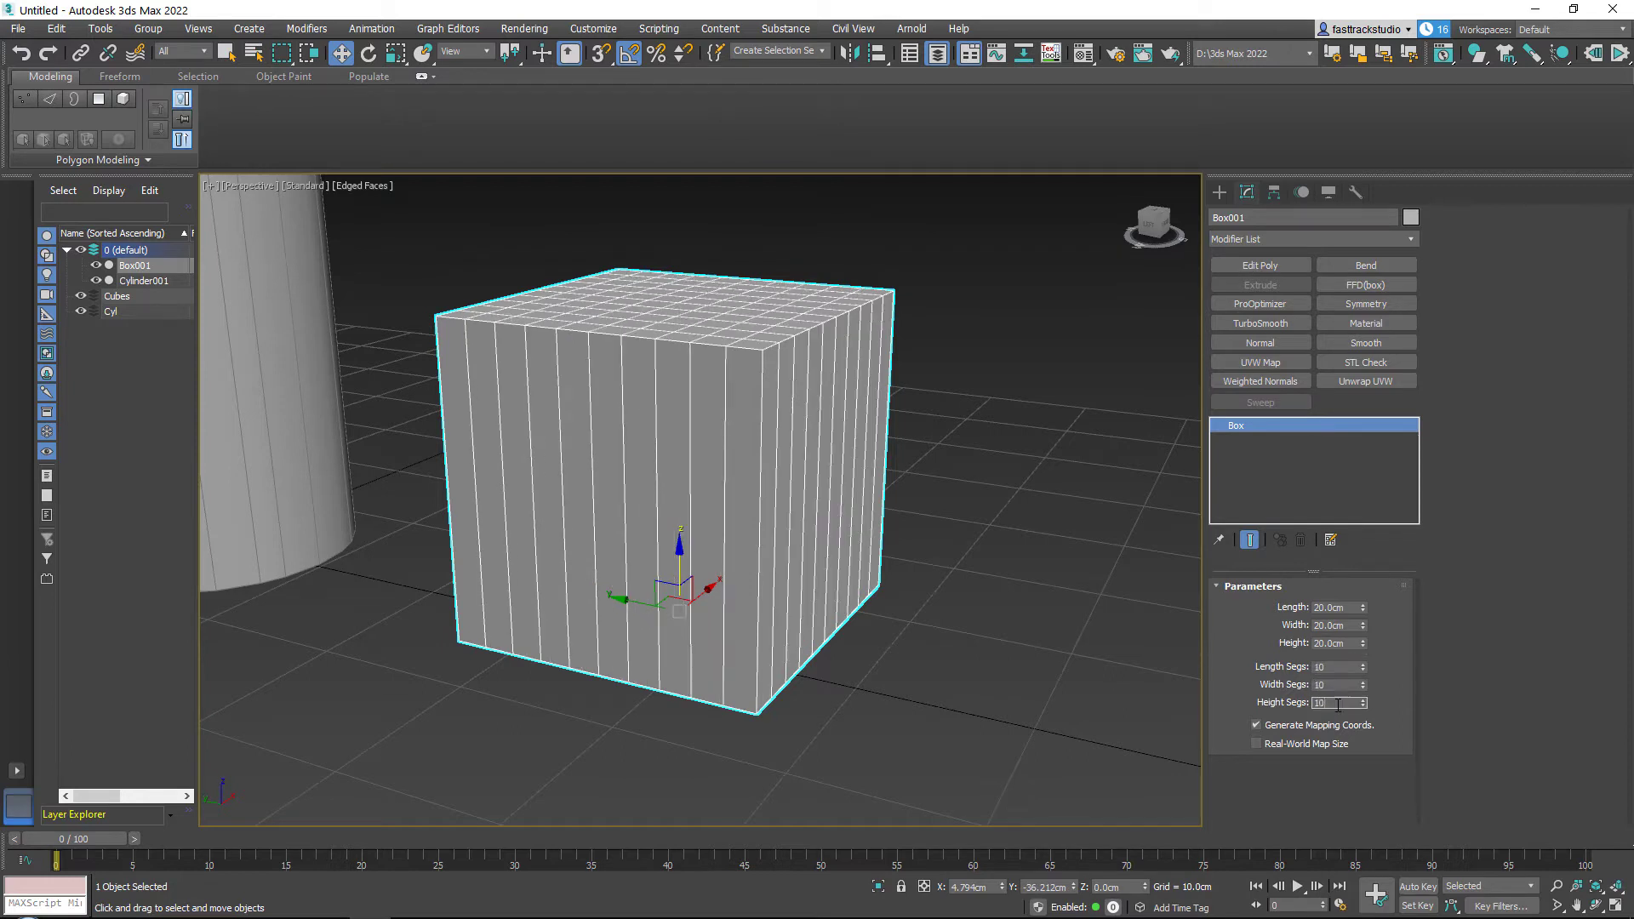
type("10")
key("Return")
Step: Apply a Spherify modifier to the segmented cube and inspect the resulting quad mesh
left_click(1336, 240)
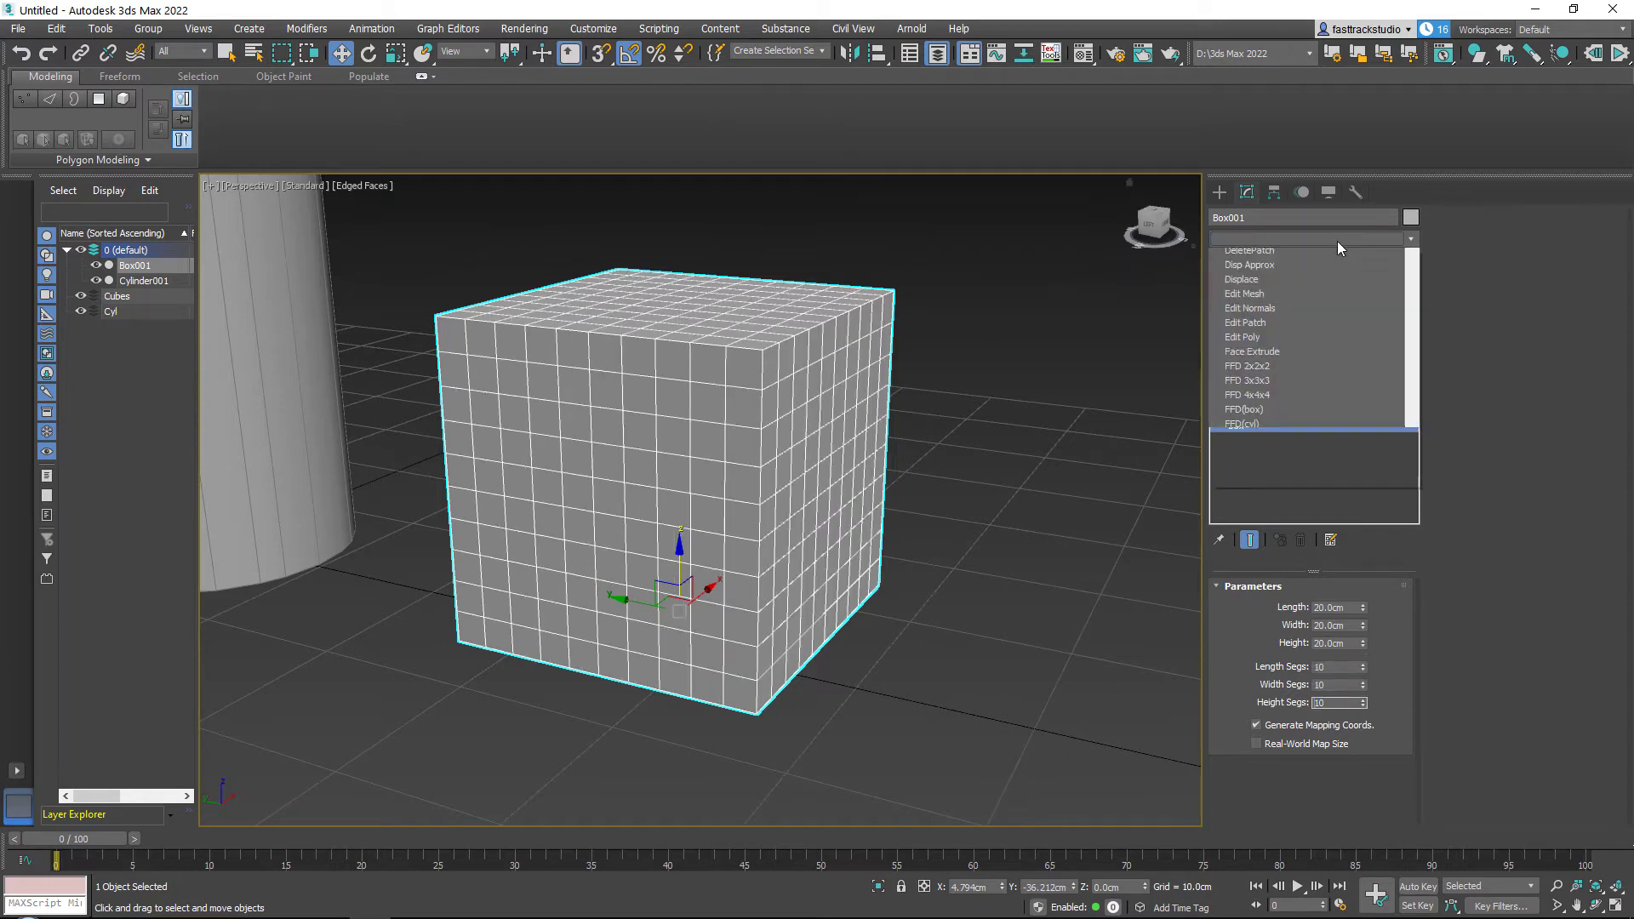
left_click_drag(1411, 295, 1392, 654)
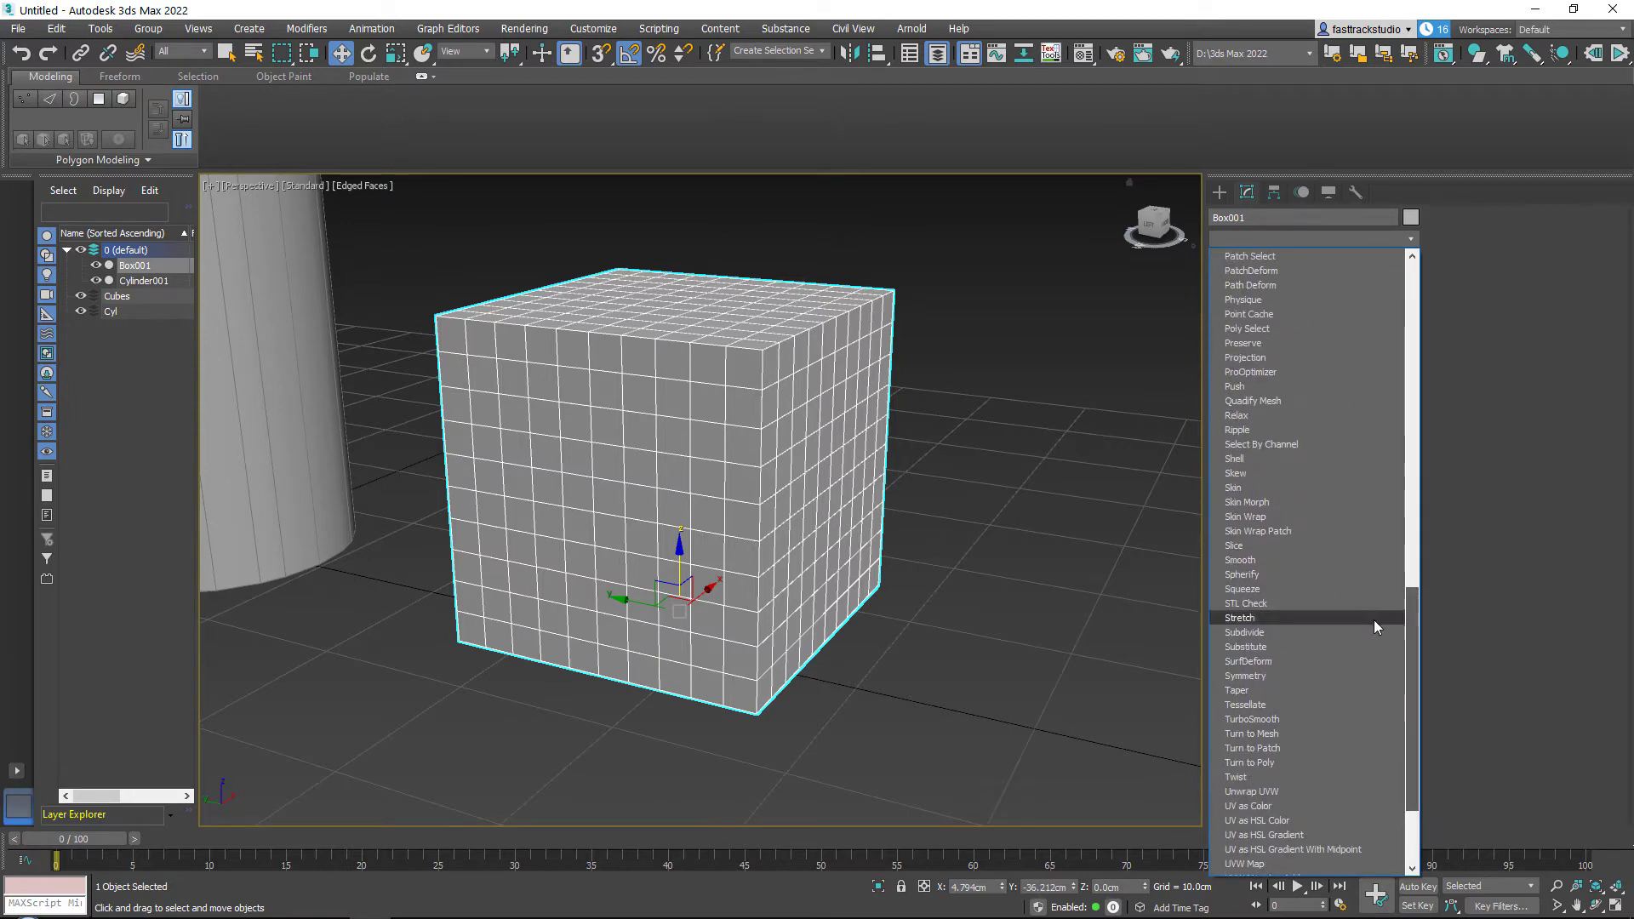
left_click(1304, 577)
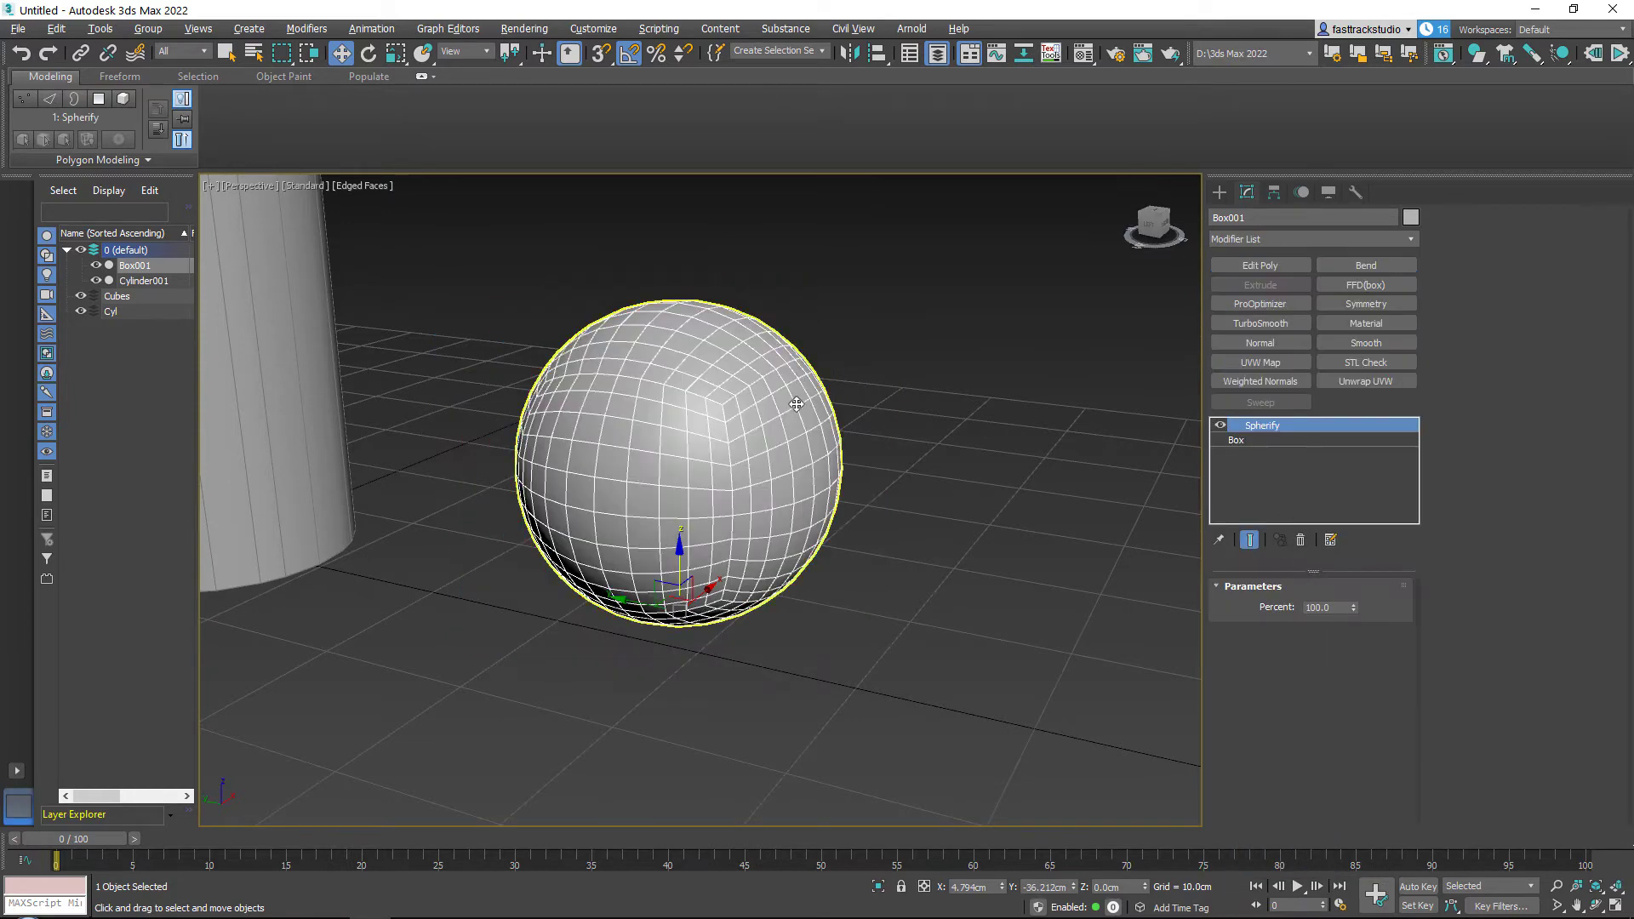
scroll(852, 364, "up", 3)
left_click(865, 315)
middle_click_drag(865, 315, 757, 381, "alt")
left_click(653, 410)
key("z")
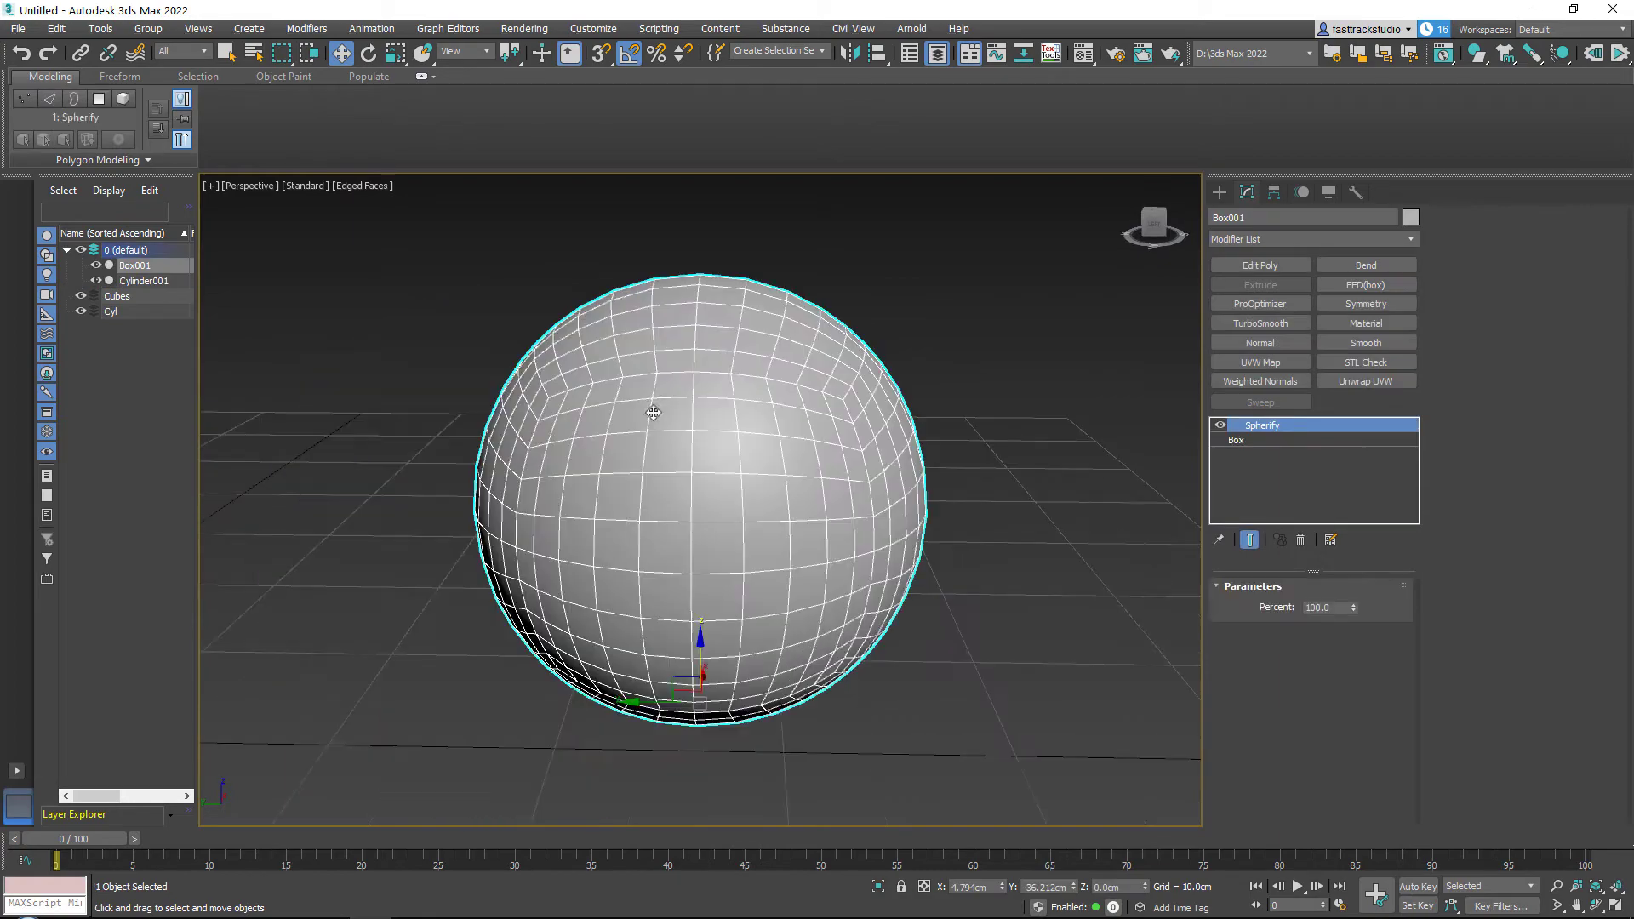
middle_click_drag(915, 380, 764, 503)
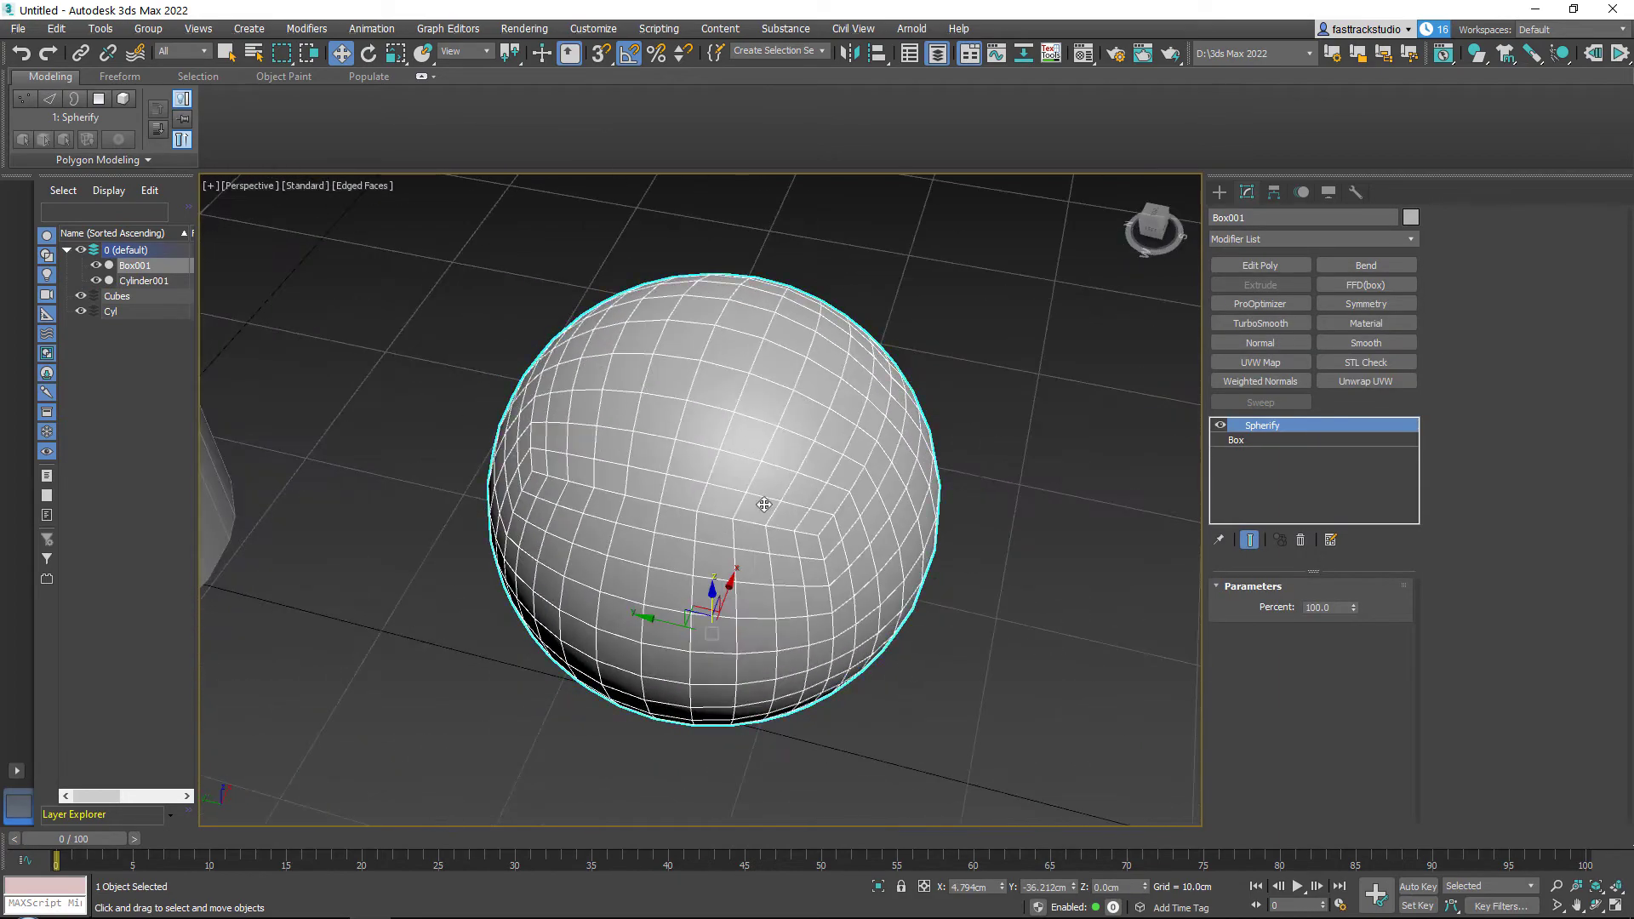
Step: Add a Smooth modifier with smoothing group 1 to the spherified cube and check its shading with edged faces off and on
left_click(1351, 345)
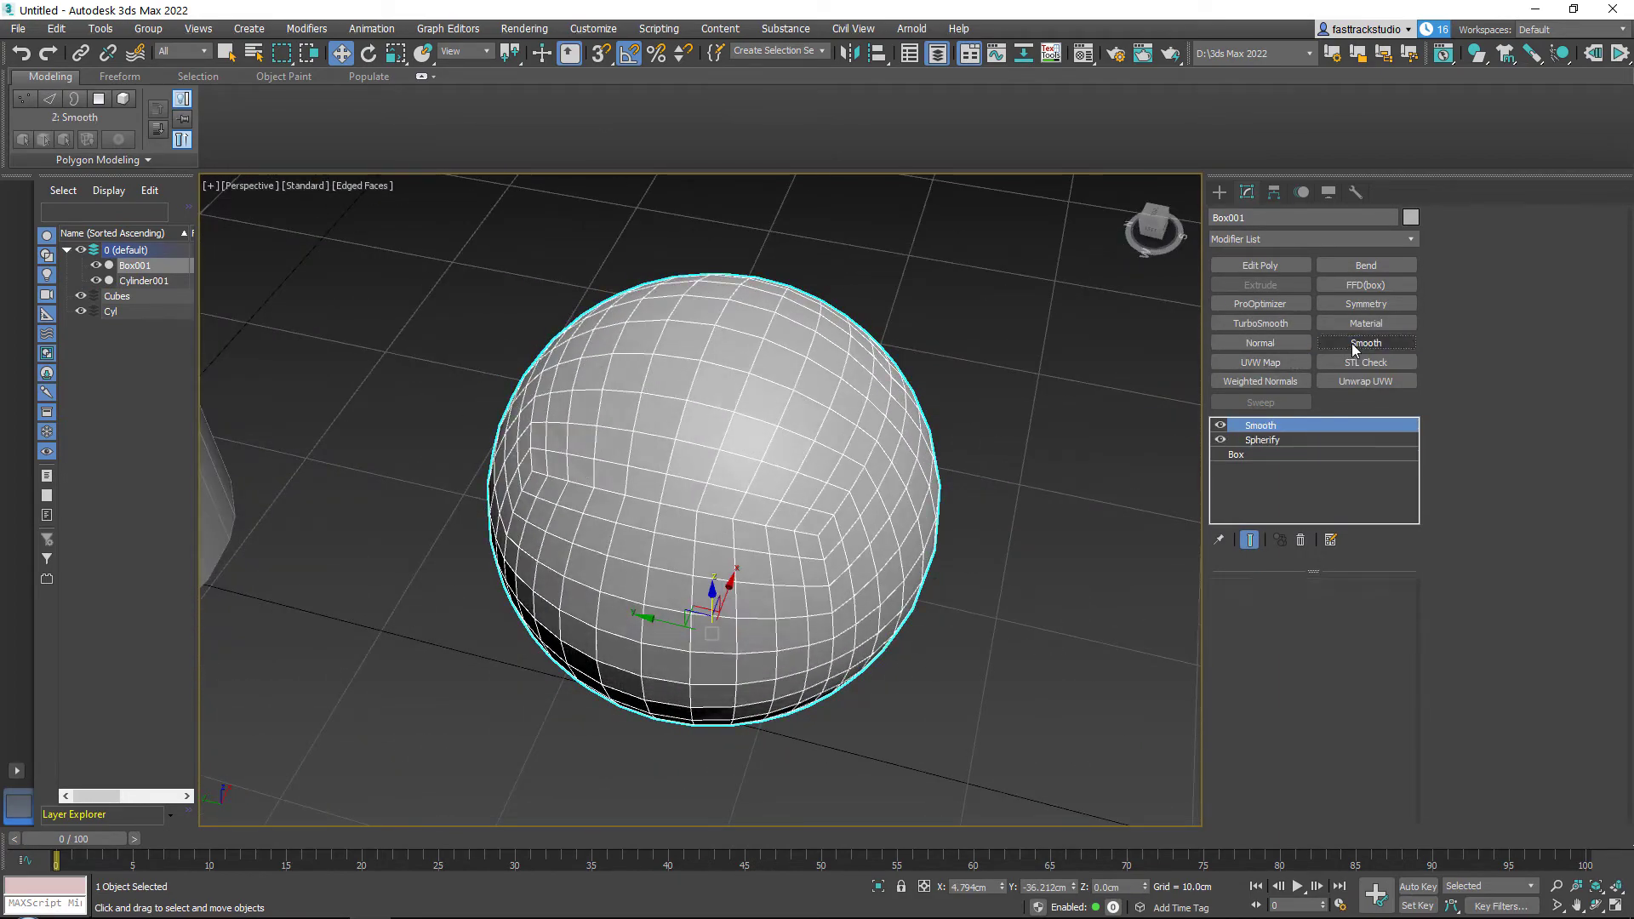
left_click(1258, 678)
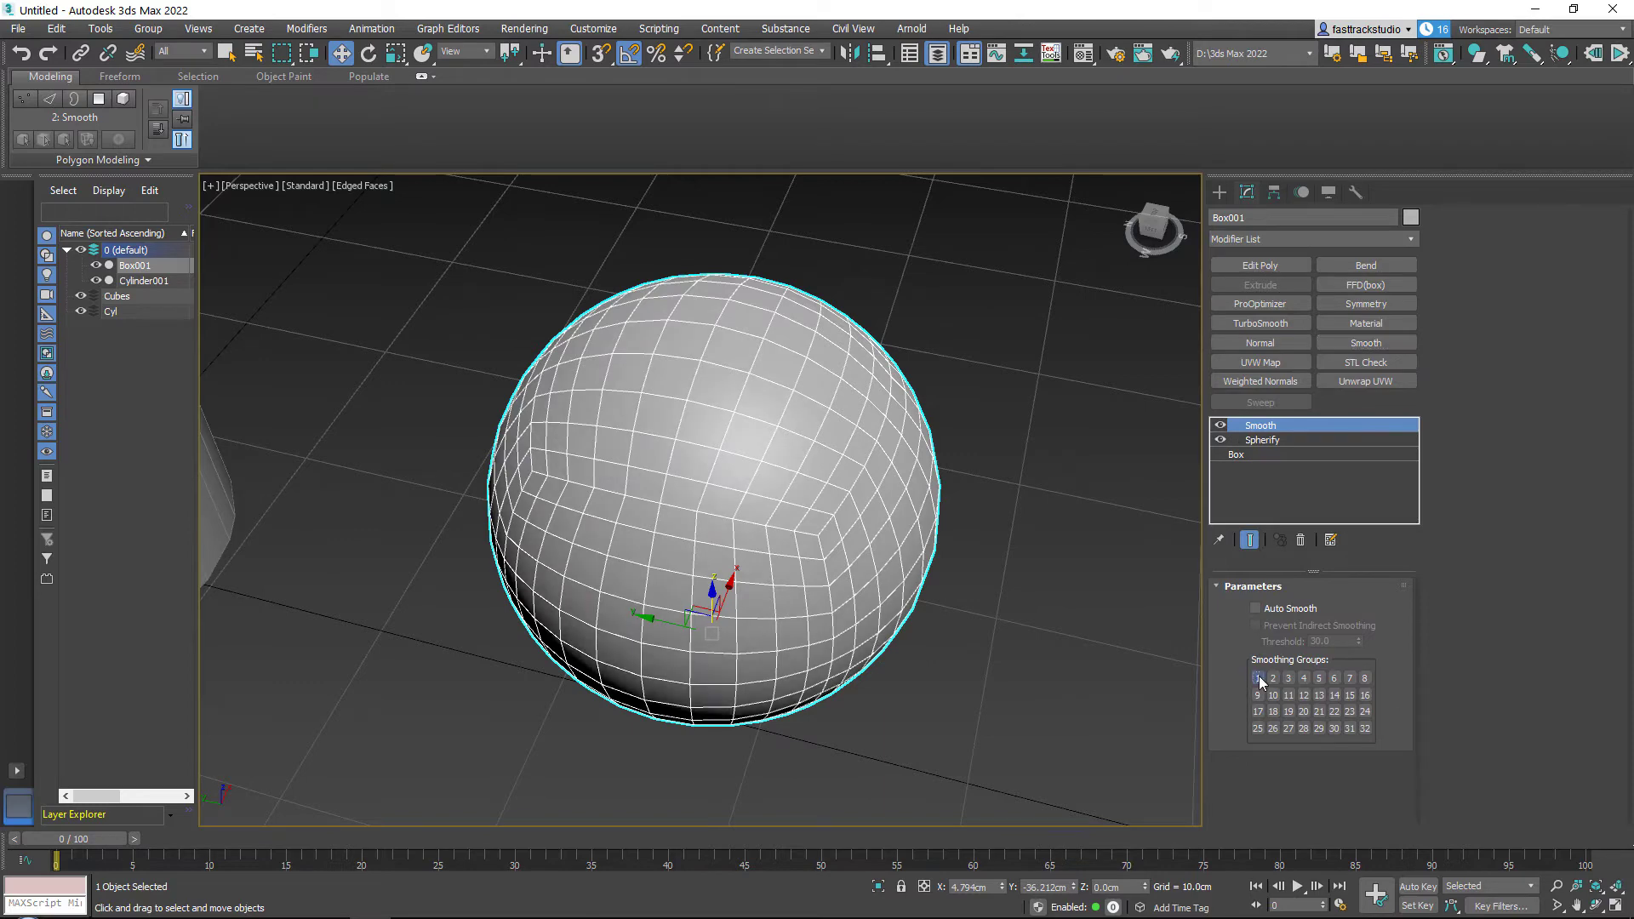
left_click(382, 185)
left_click(401, 388)
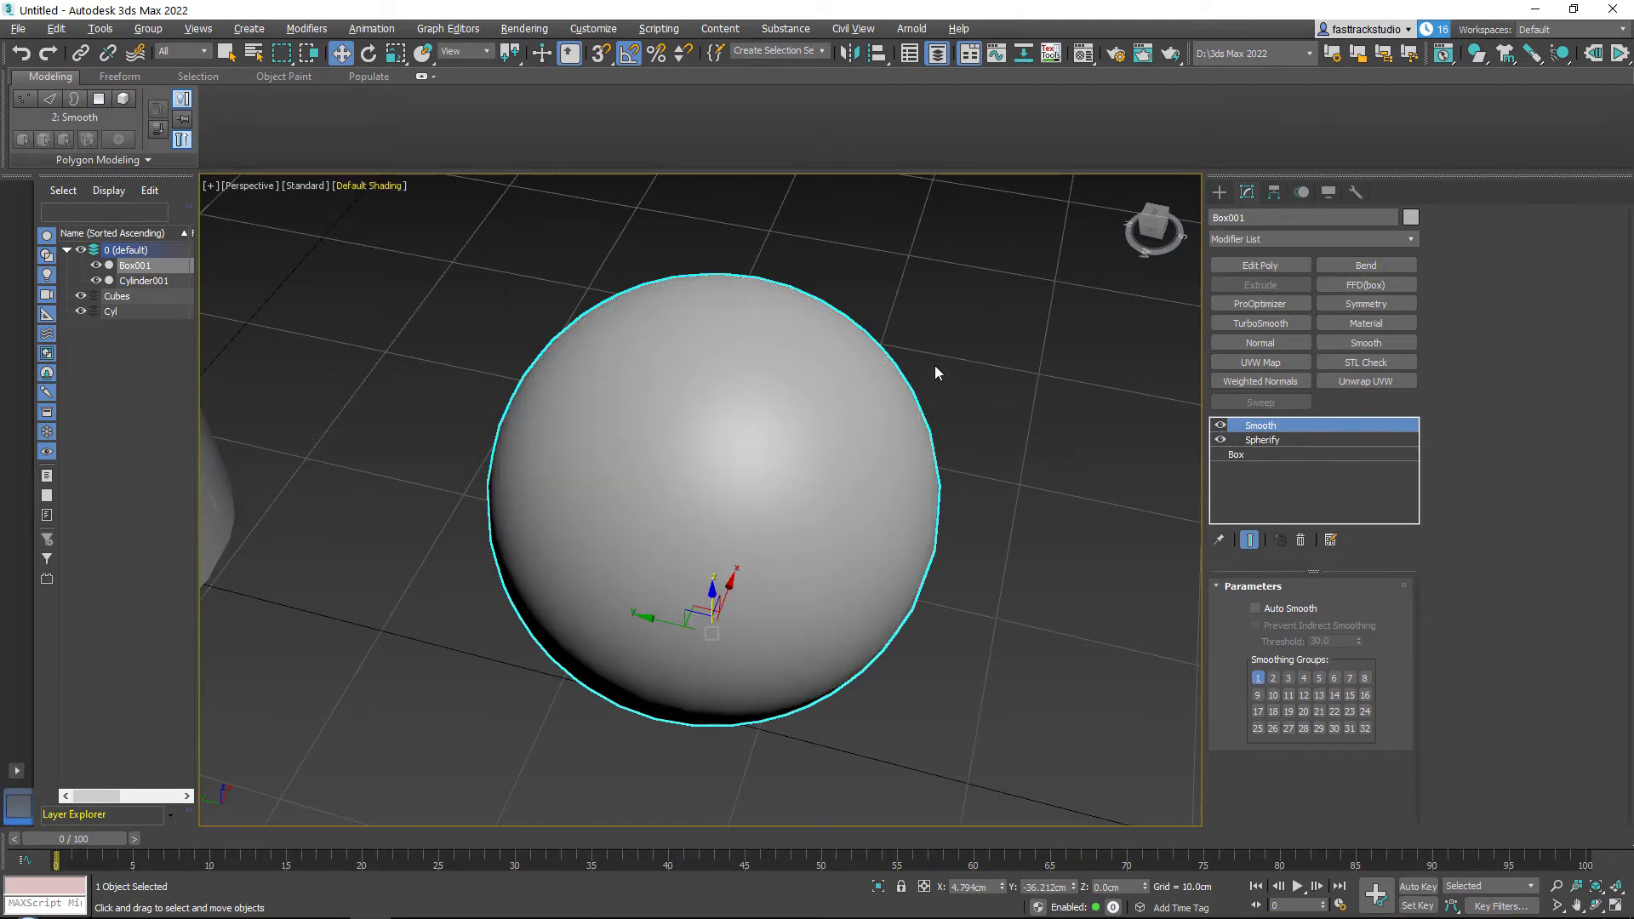
mouse_move(935, 365)
middle_mouse_down("alt")
mouse_move(1004, 263)
mouse_move(954, 361)
middle_mouse_up("alt")
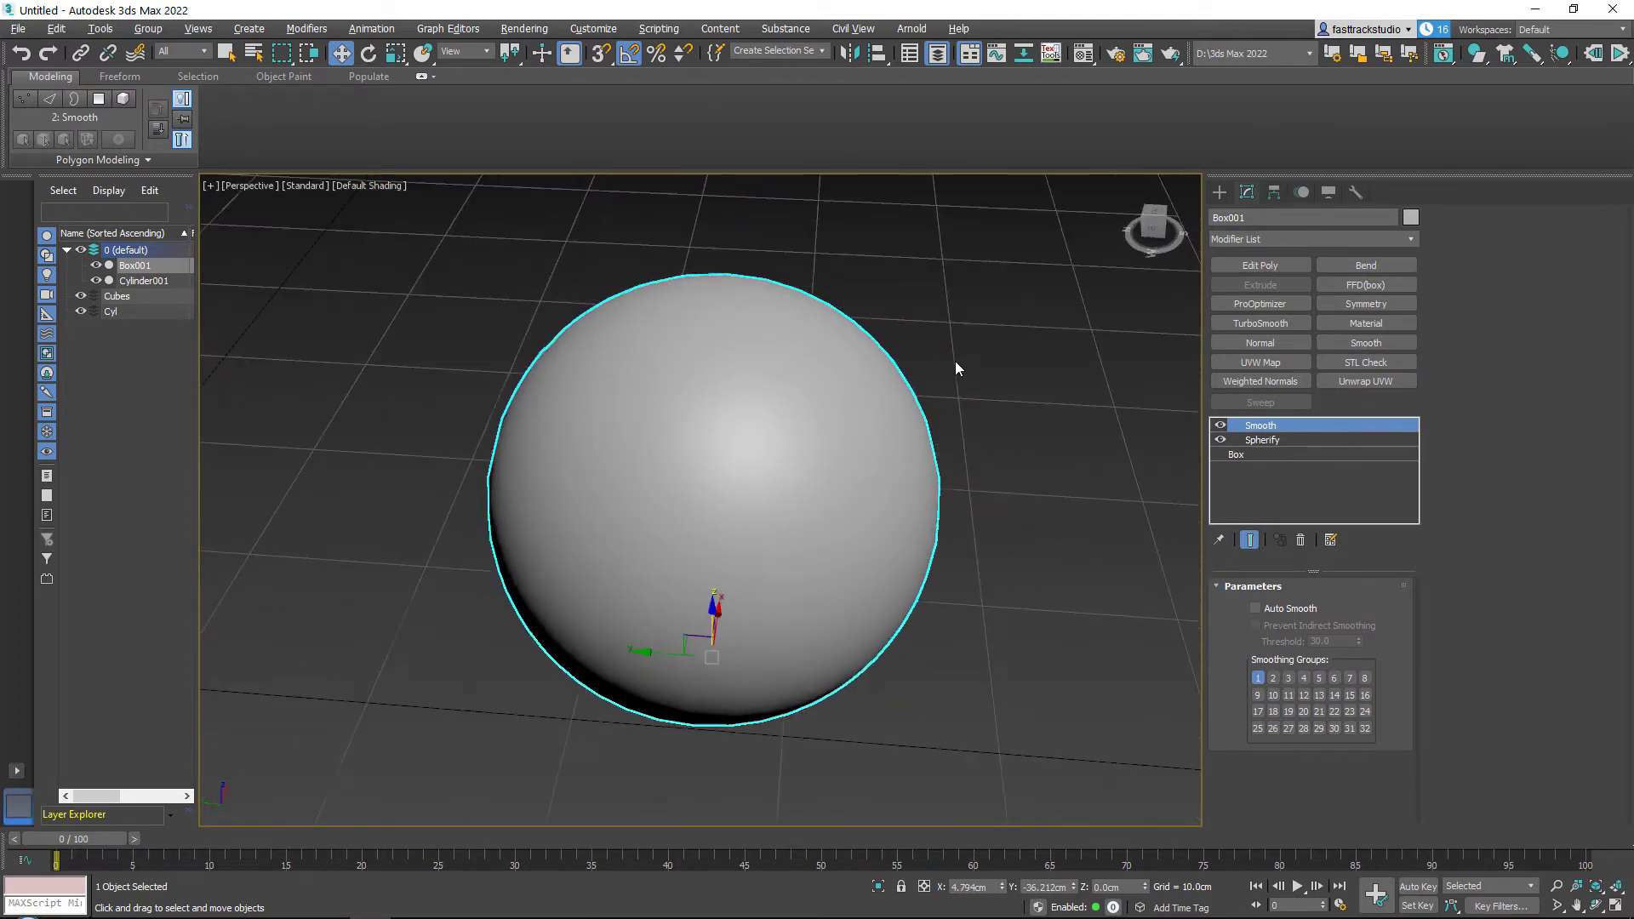
left_click(376, 186)
left_click(401, 388)
mouse_move(851, 452)
middle_mouse_down("alt")
mouse_move(753, 354)
mouse_move(857, 412)
mouse_move(905, 375)
middle_mouse_up("alt")
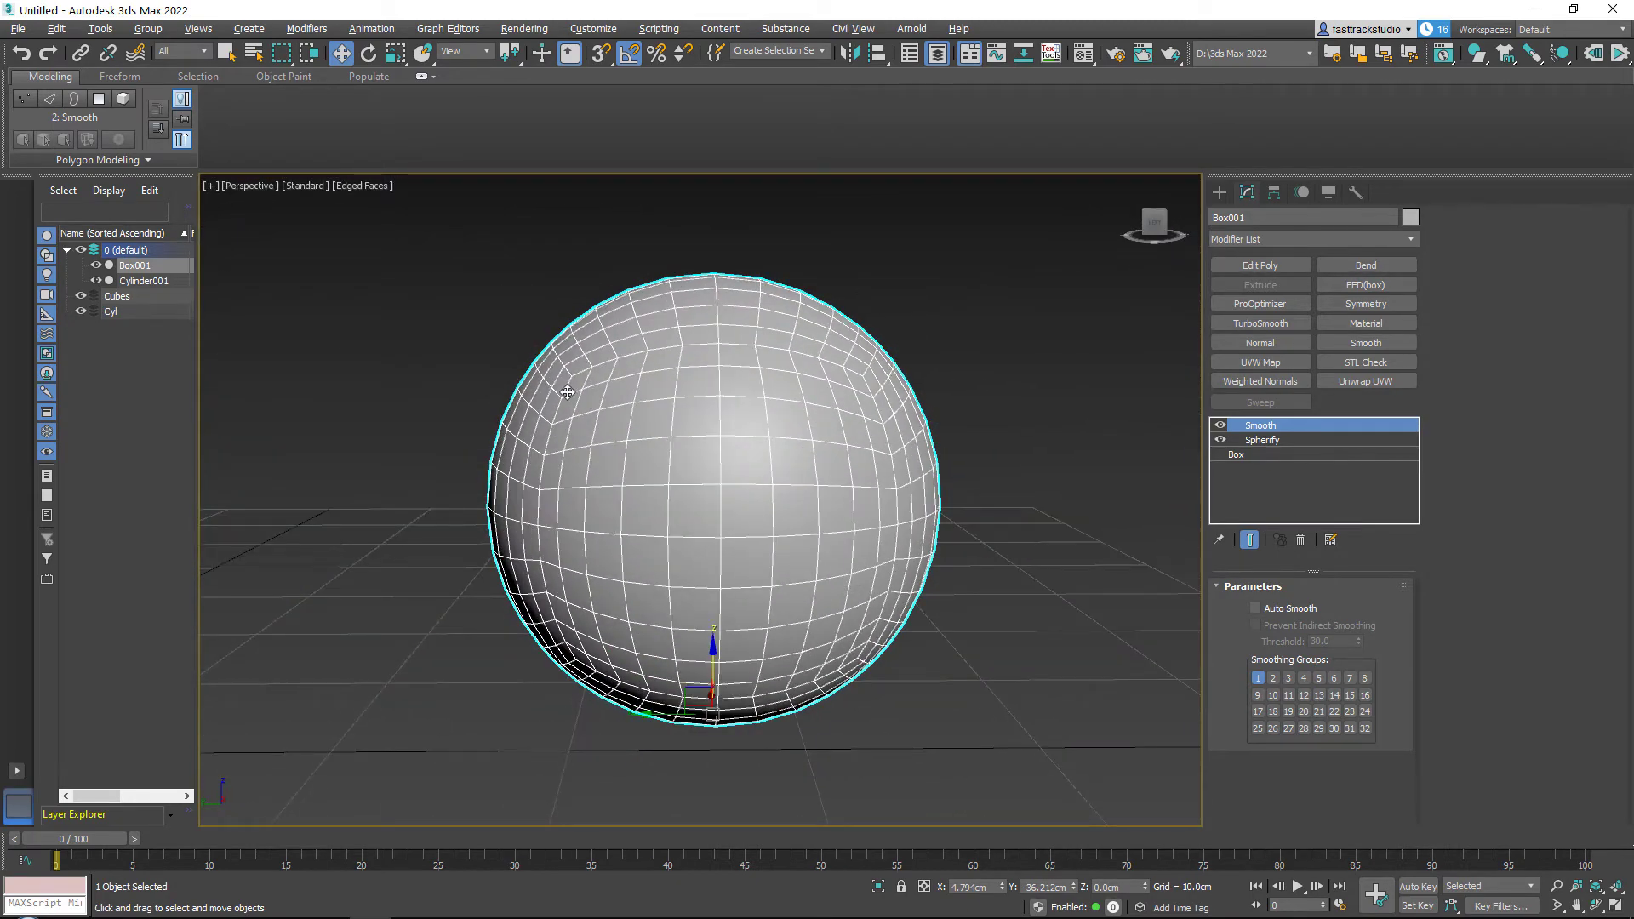
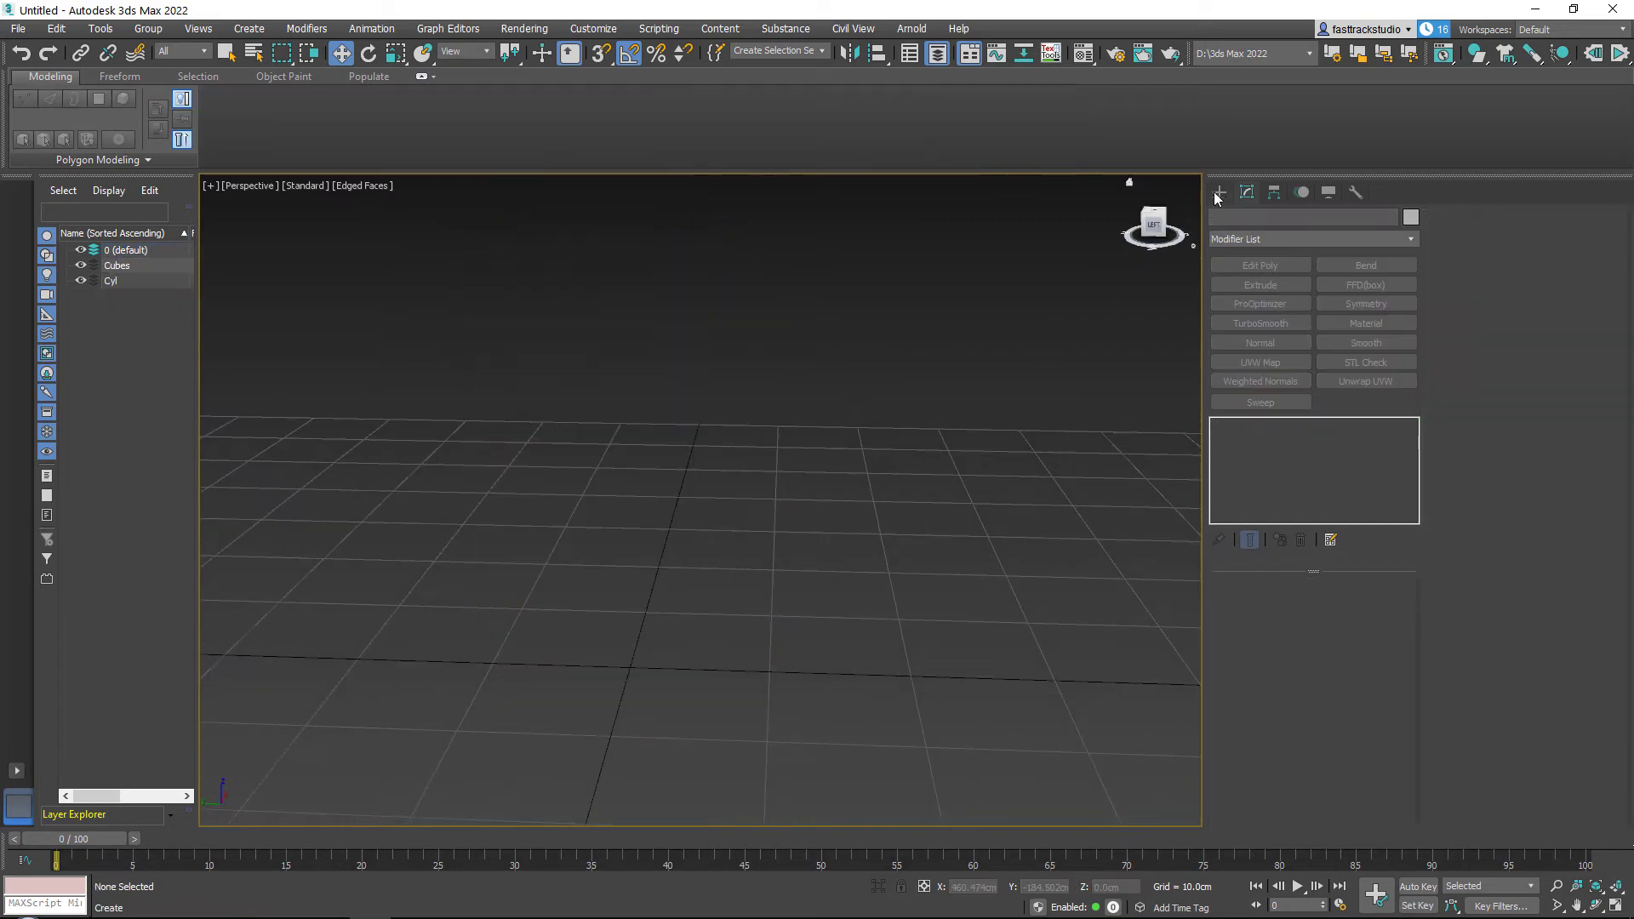
Step: Switch from the perspective view to a maximized Front viewport
left_click(1219, 192)
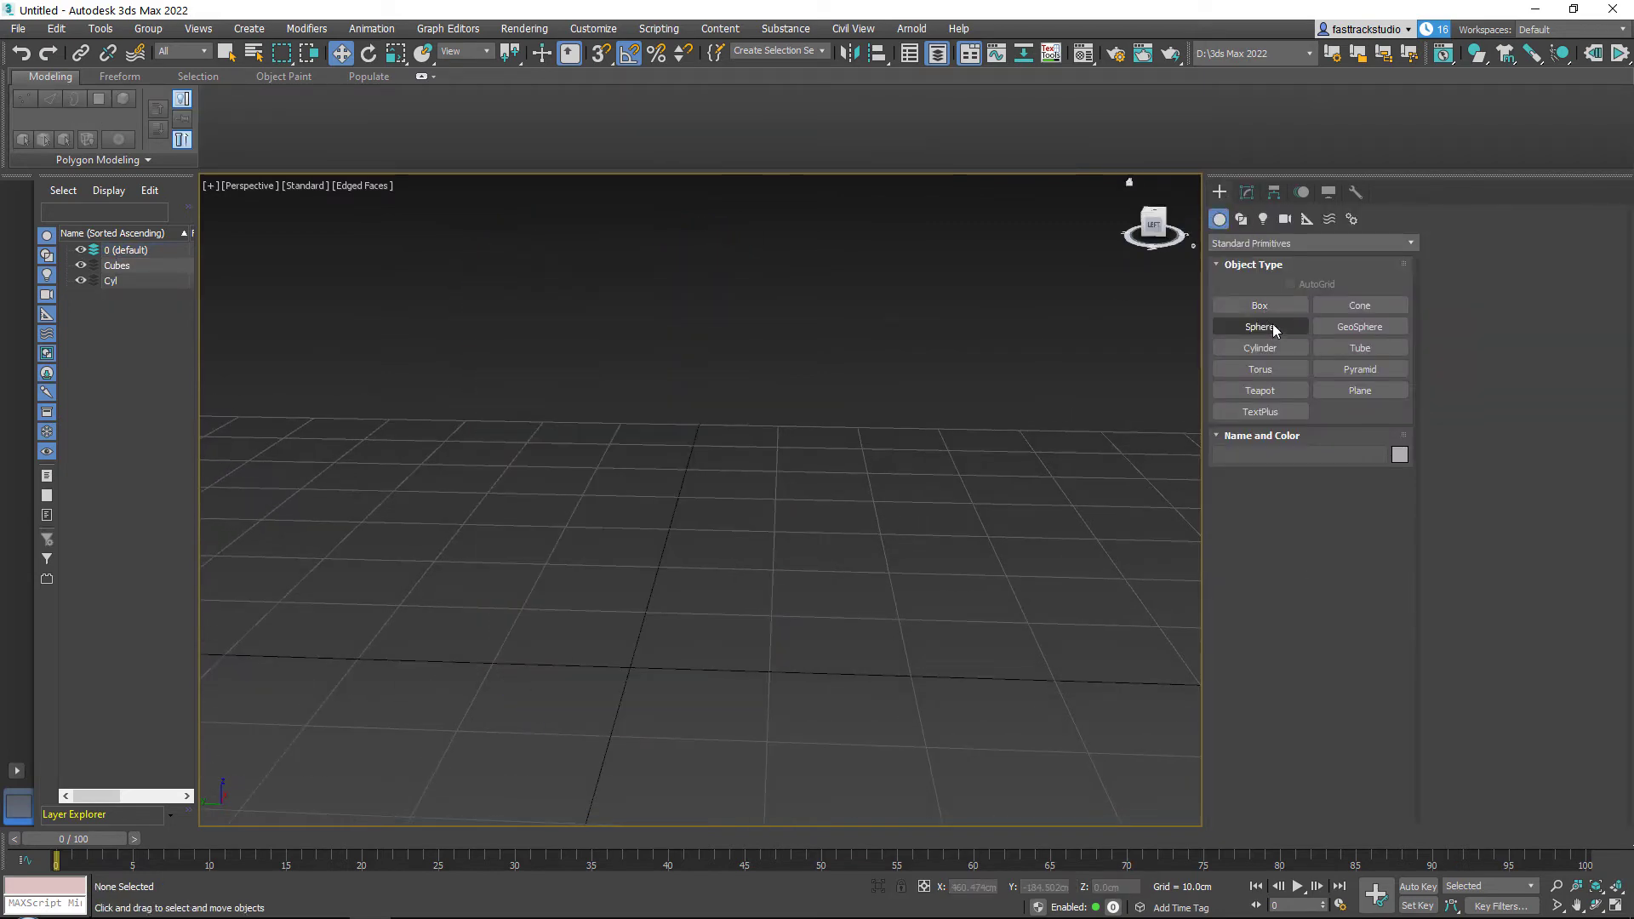
key("alt+w")
left_click(948, 243)
key("alt+w")
scroll(751, 391, "down", 5)
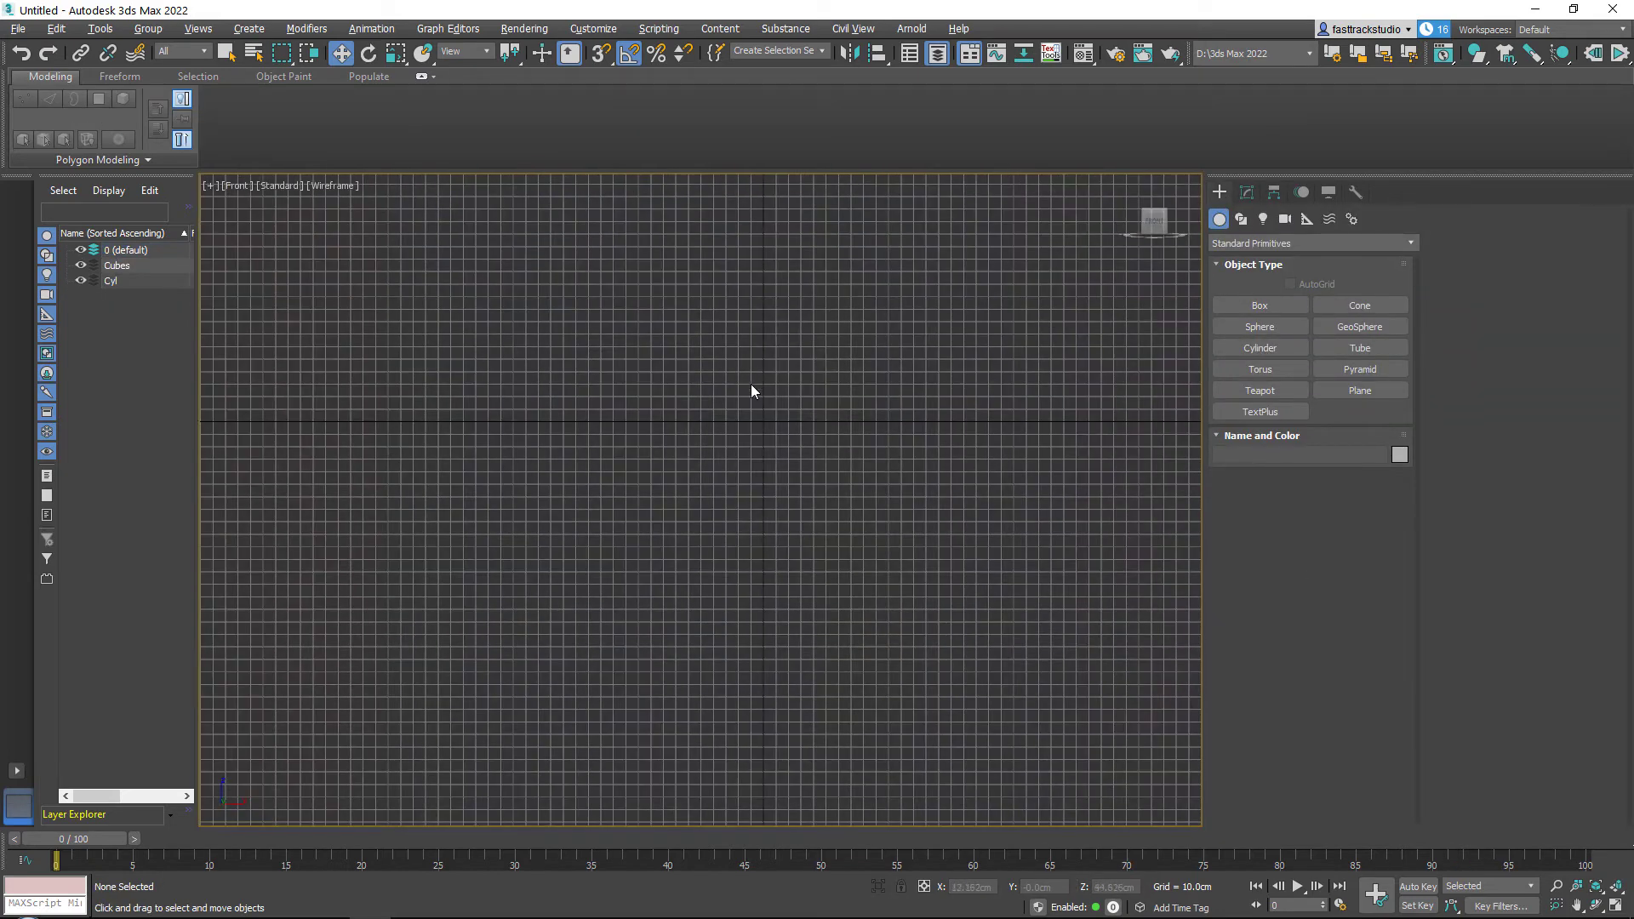
Step: Draw an open four-point spline line with two horizontal runs joined by a downward diagonal about 9.9 cm long
left_click(1244, 219)
left_click(1260, 327)
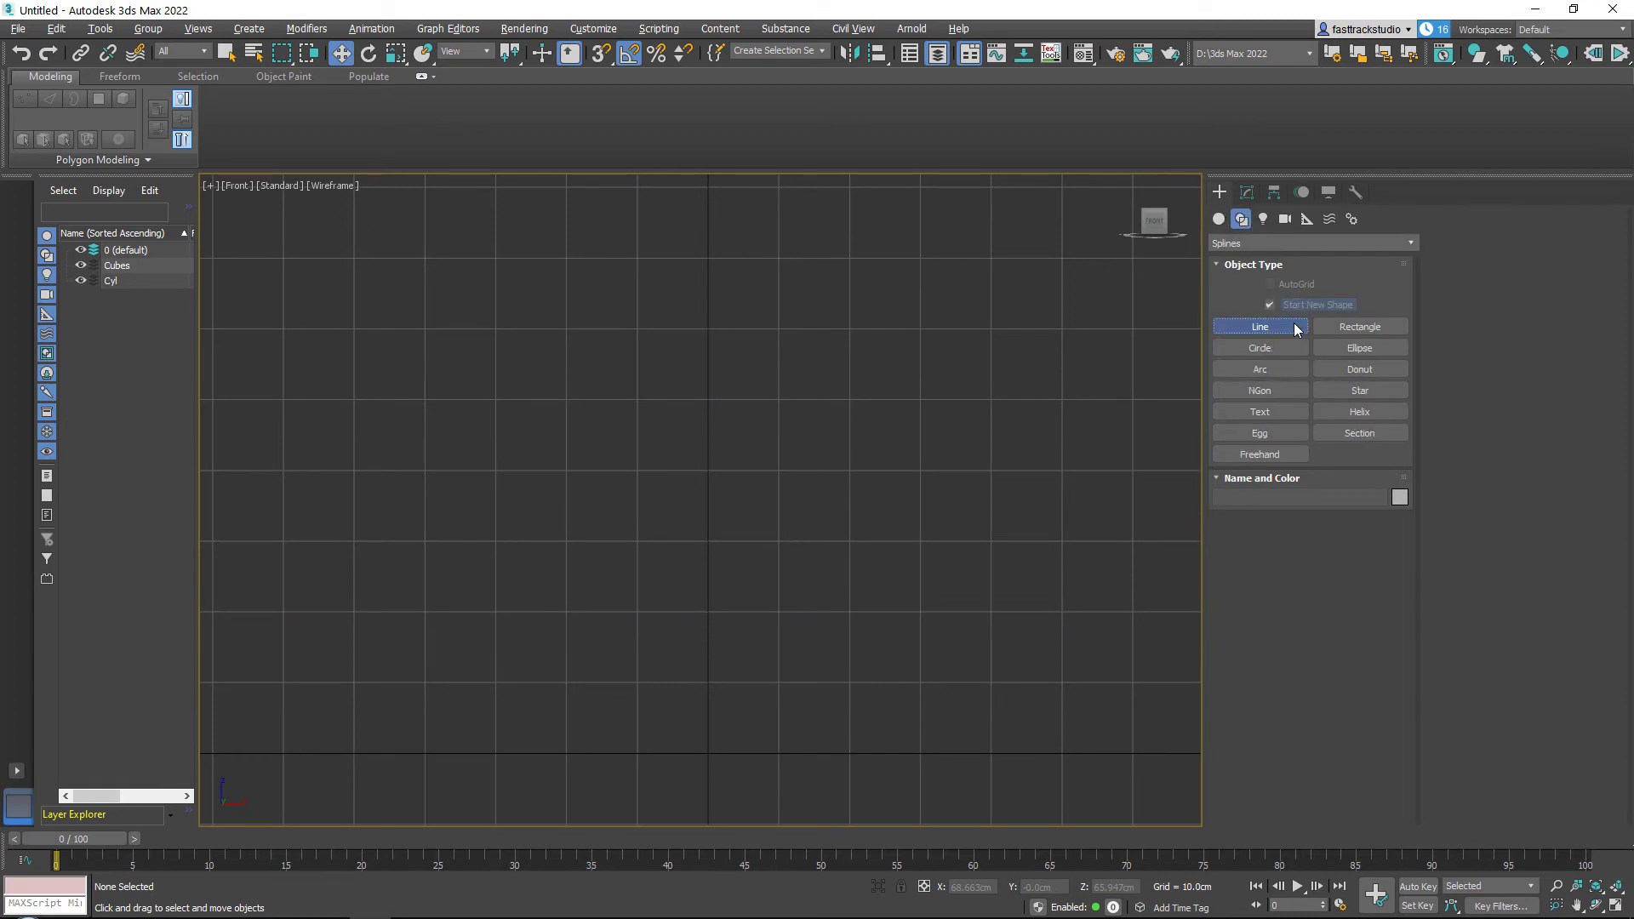
left_click(349, 464)
left_click(545, 465)
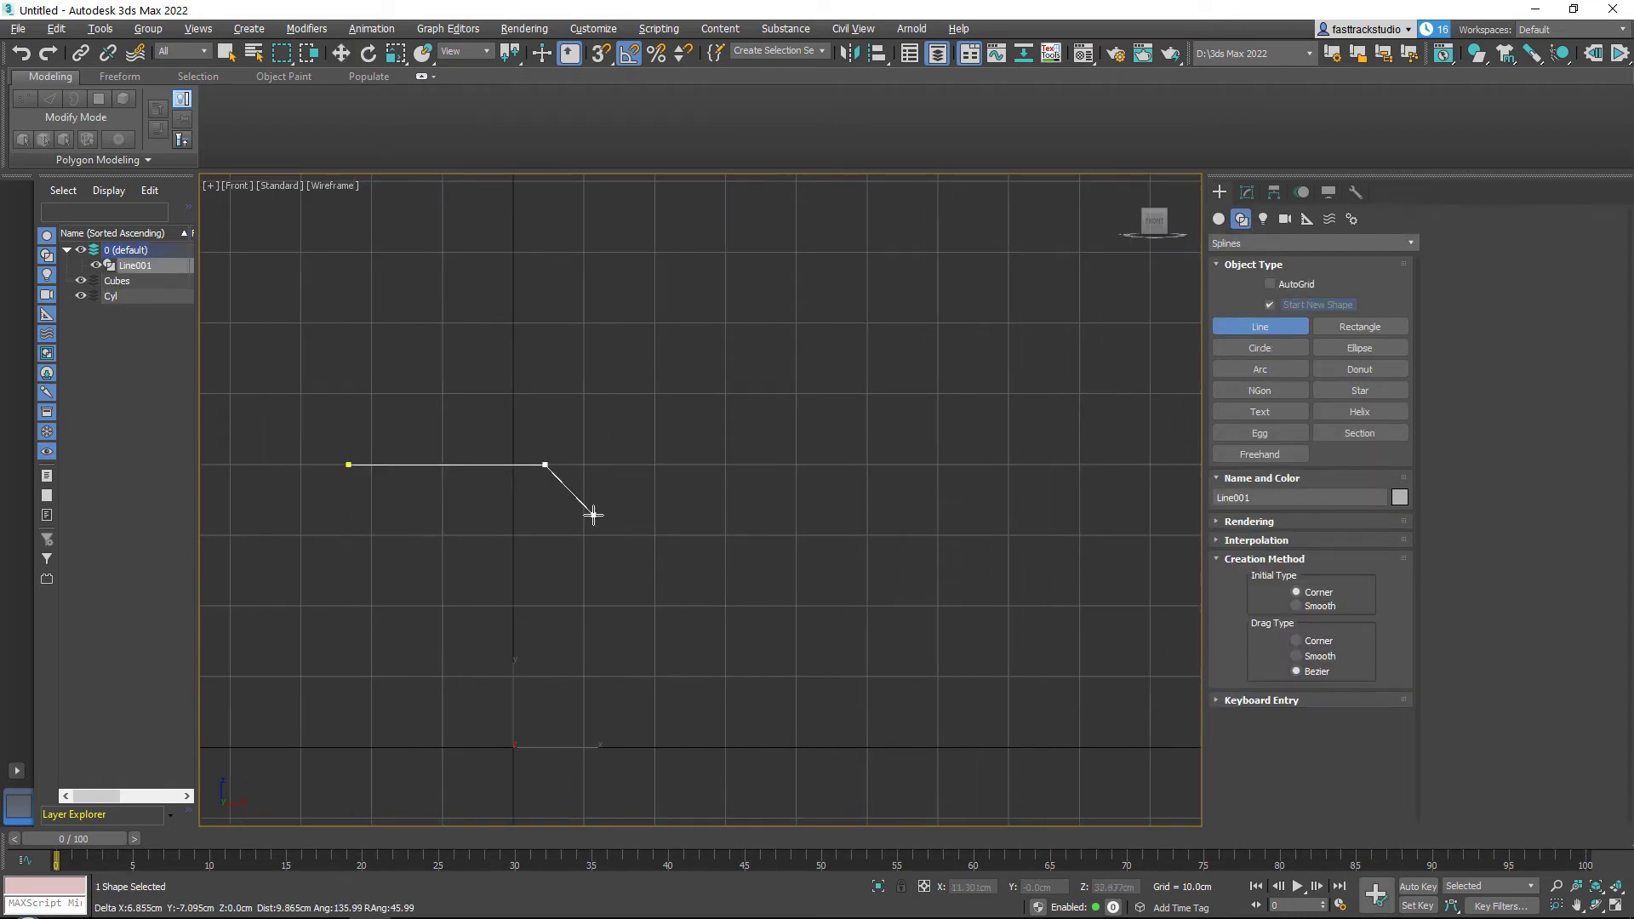
left_click(593, 516)
left_click(825, 517)
right_click(916, 560)
Step: Return to the perspective view and apply a Lathe modifier to the line, revolved around the X direction
key("p")
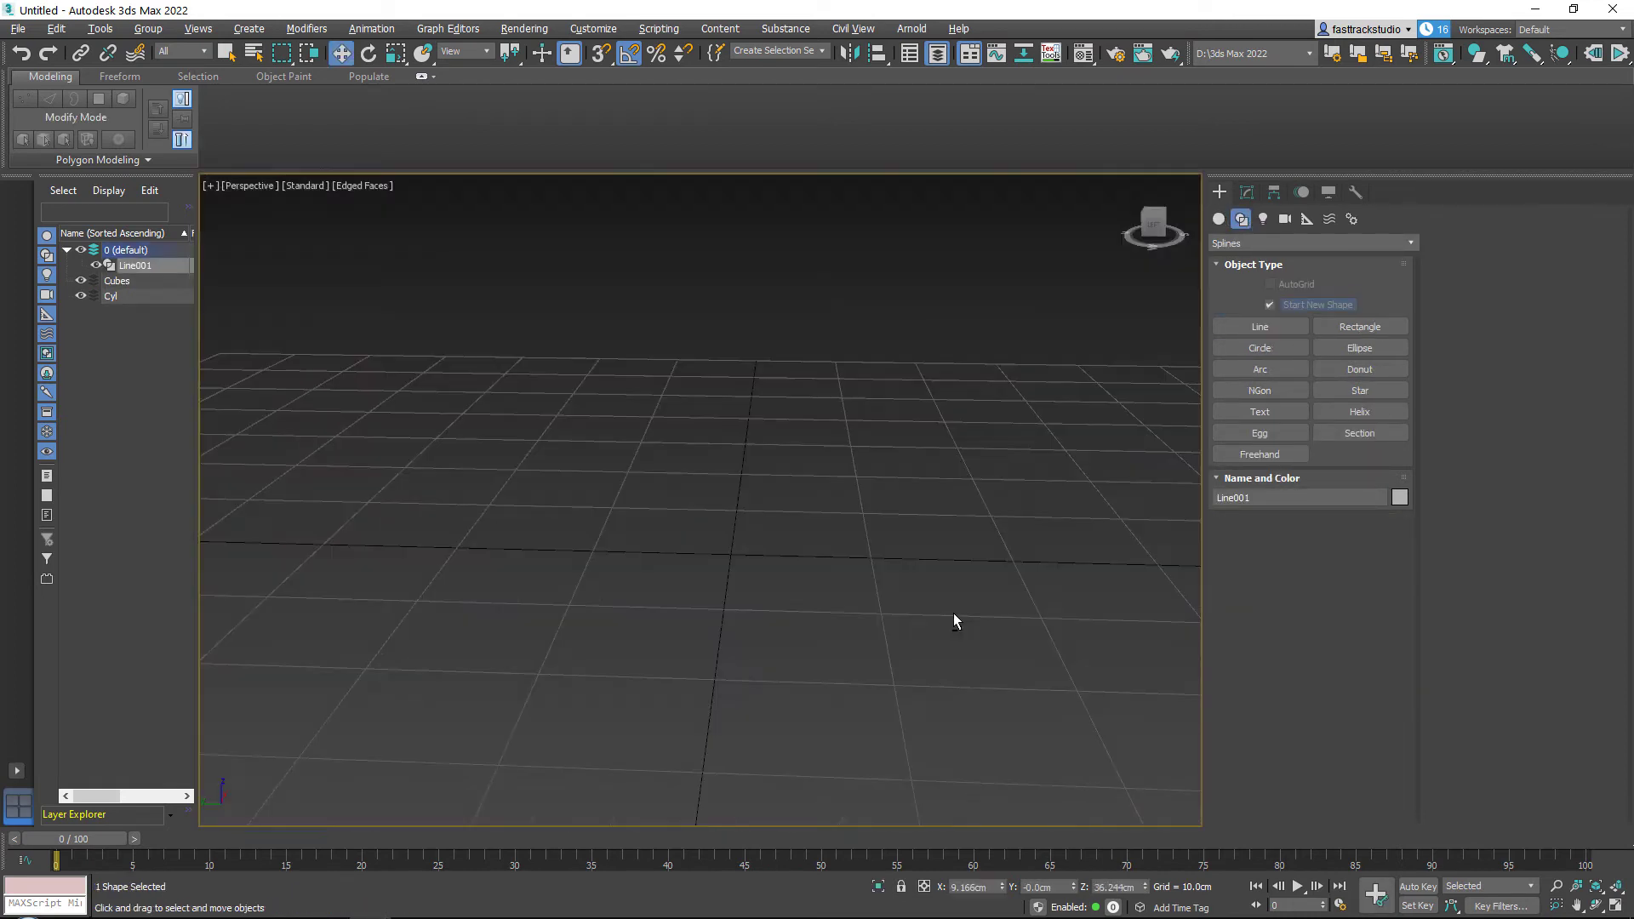
middle_click_drag(956, 621, 948, 352, "alt")
left_click(1247, 192)
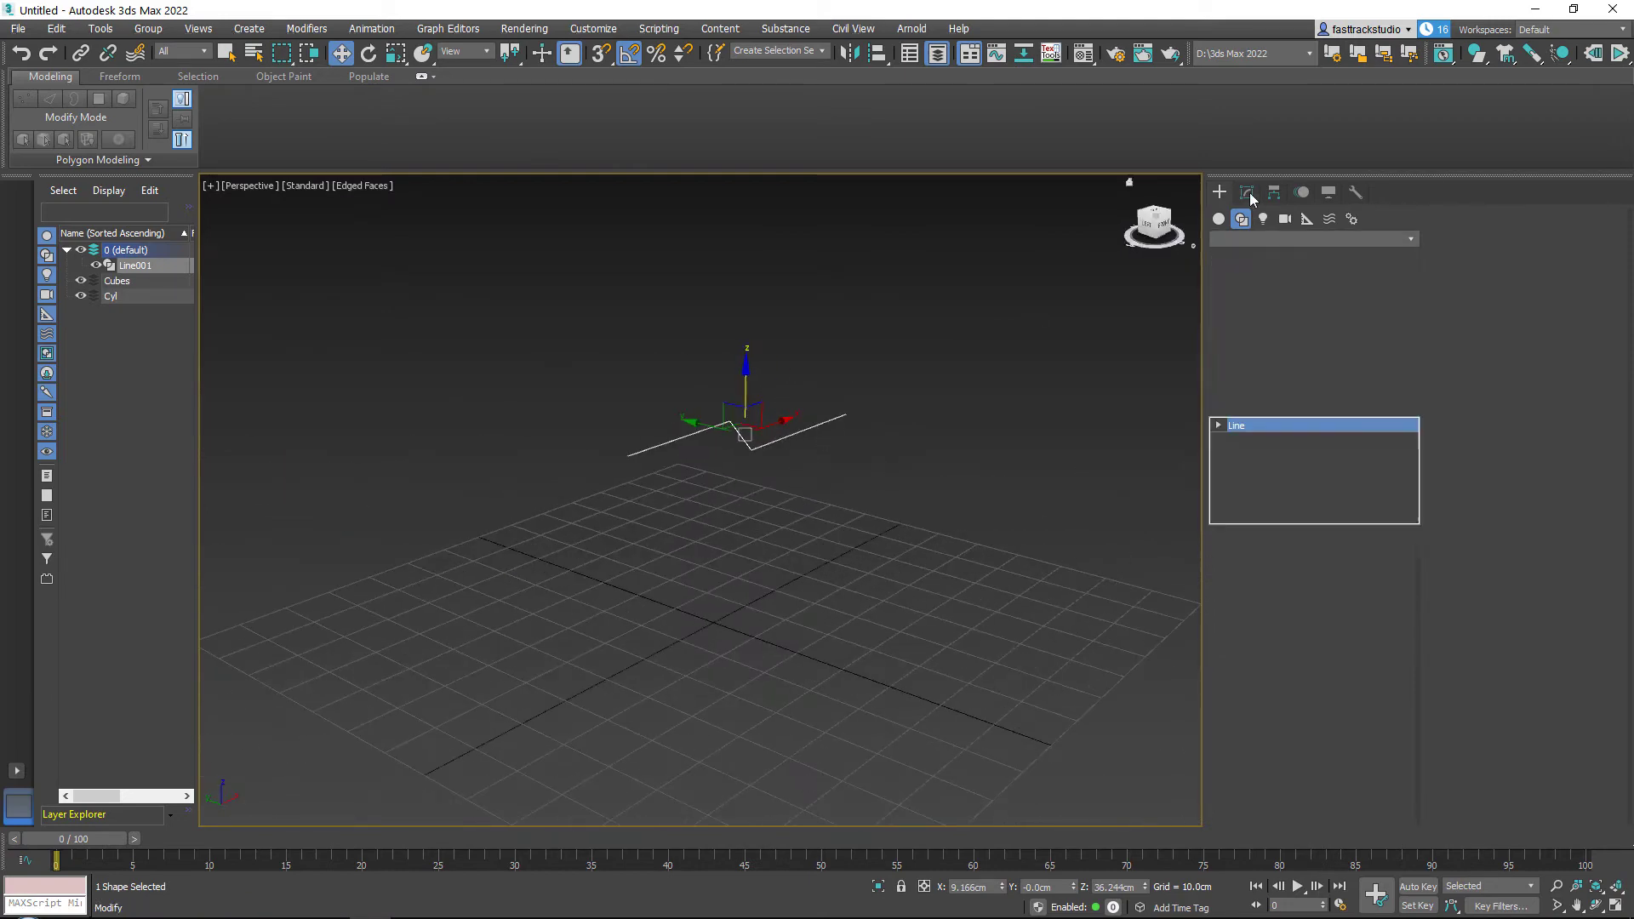
left_click(1380, 229)
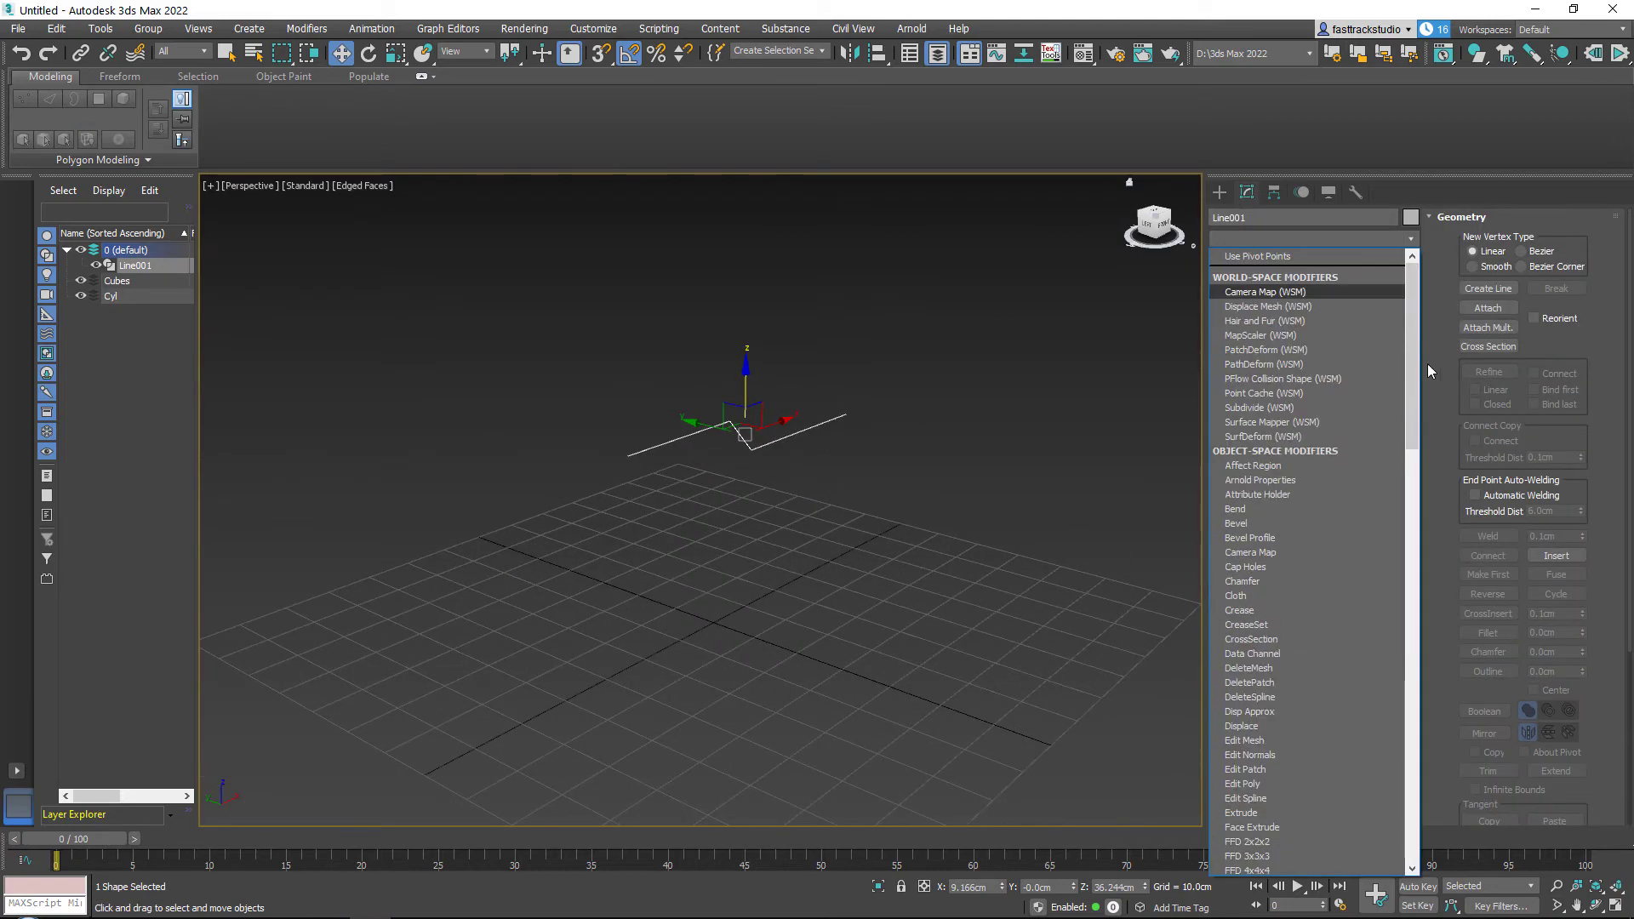
left_click_drag(1415, 401, 1414, 489)
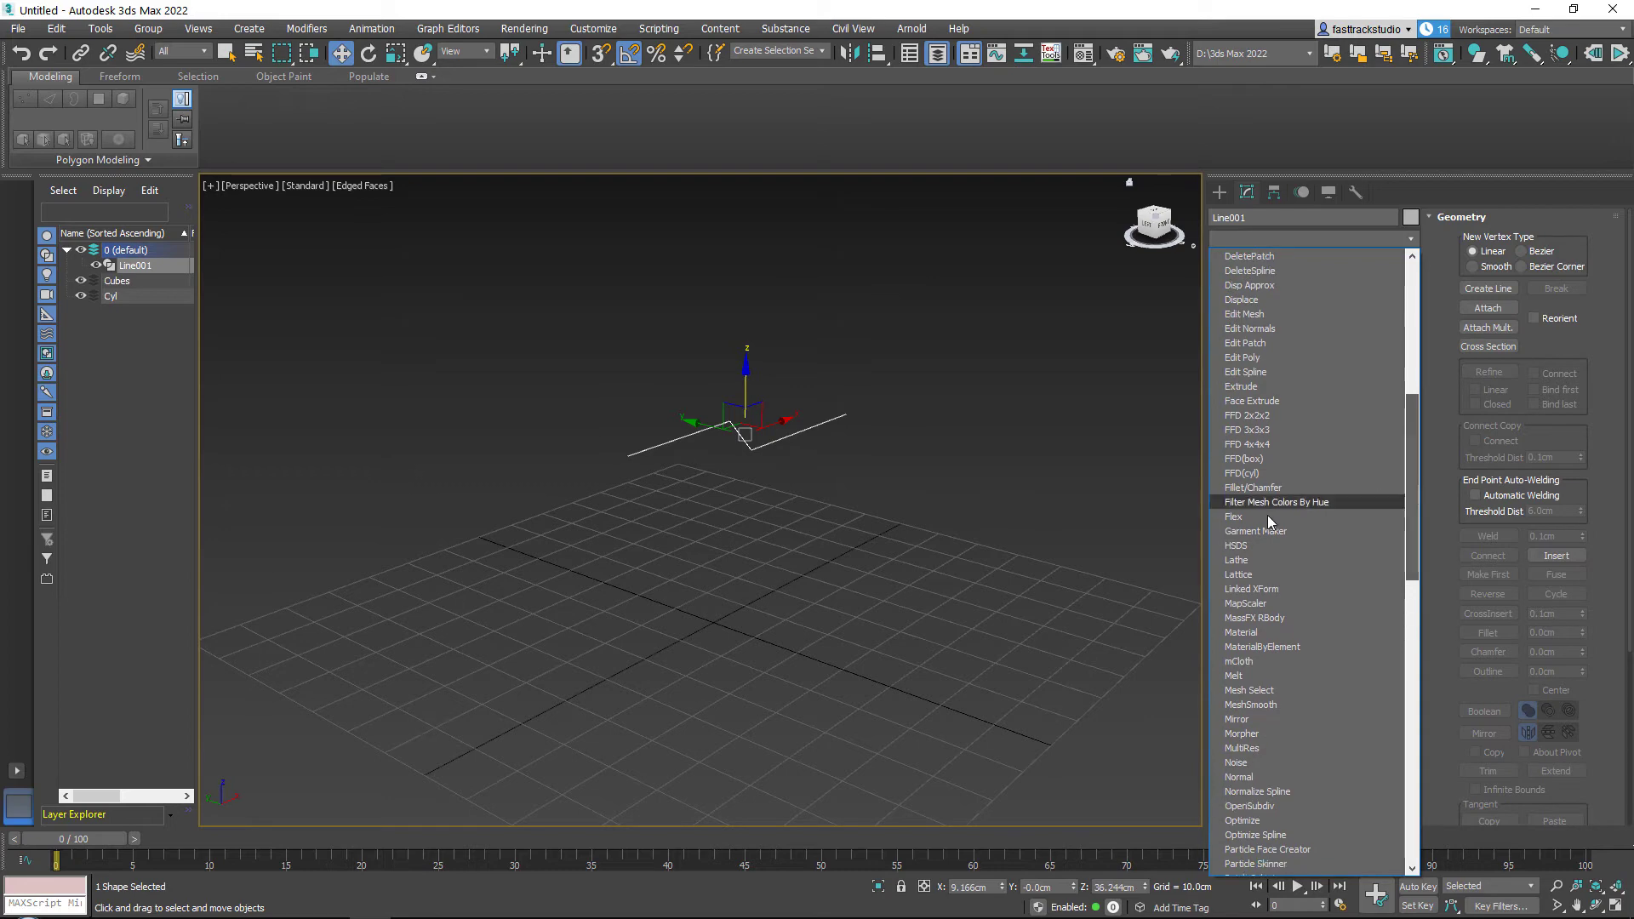
left_click(1238, 564)
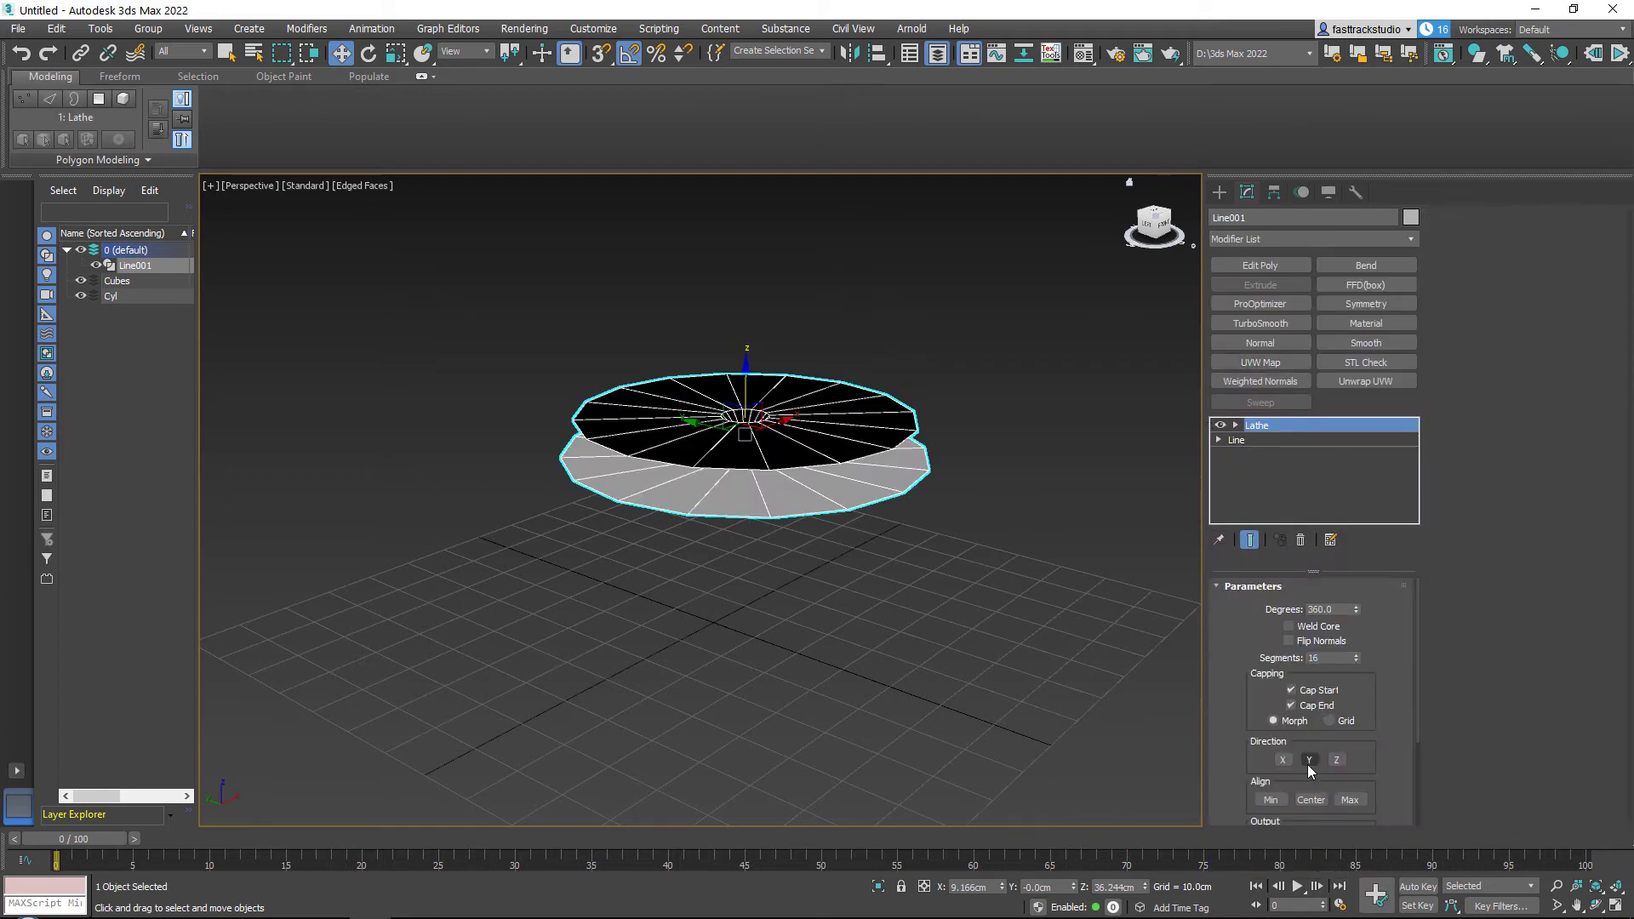
left_click(1283, 760)
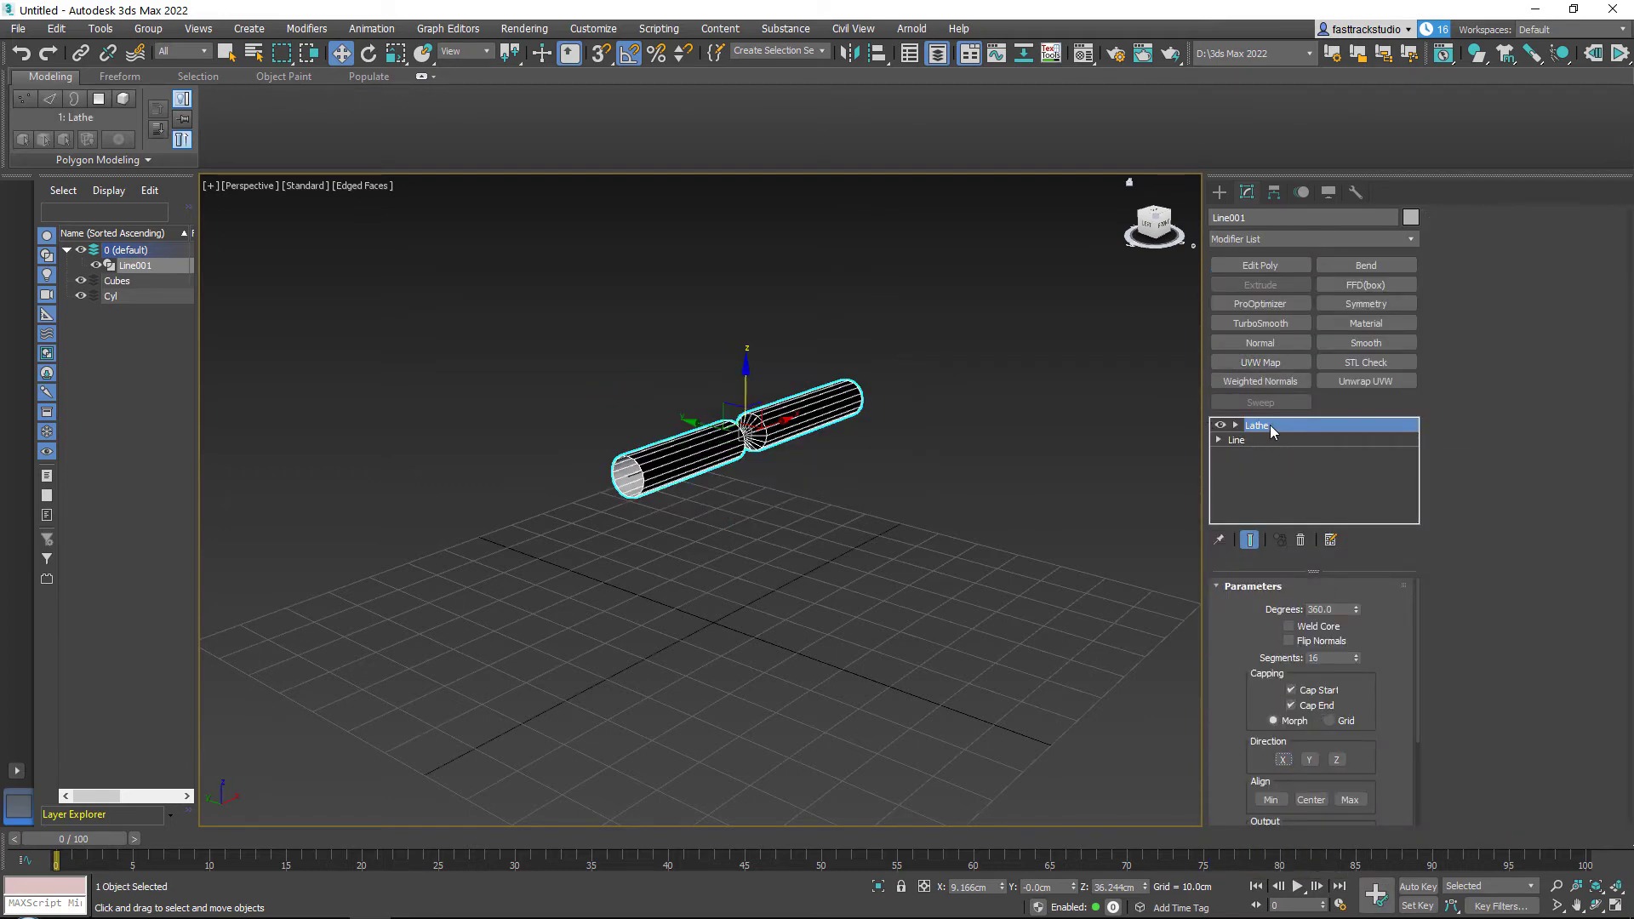
Step: Move the Lathe axis downward to widen the revolved shape into a stepped pipe, and enable Flip Normals
left_click(1271, 432)
middle_click_drag(703, 430, 753, 389, "alt")
left_click_drag(747, 384, 749, 468)
left_click(1299, 642)
middle_click_drag(851, 460, 716, 473, "alt")
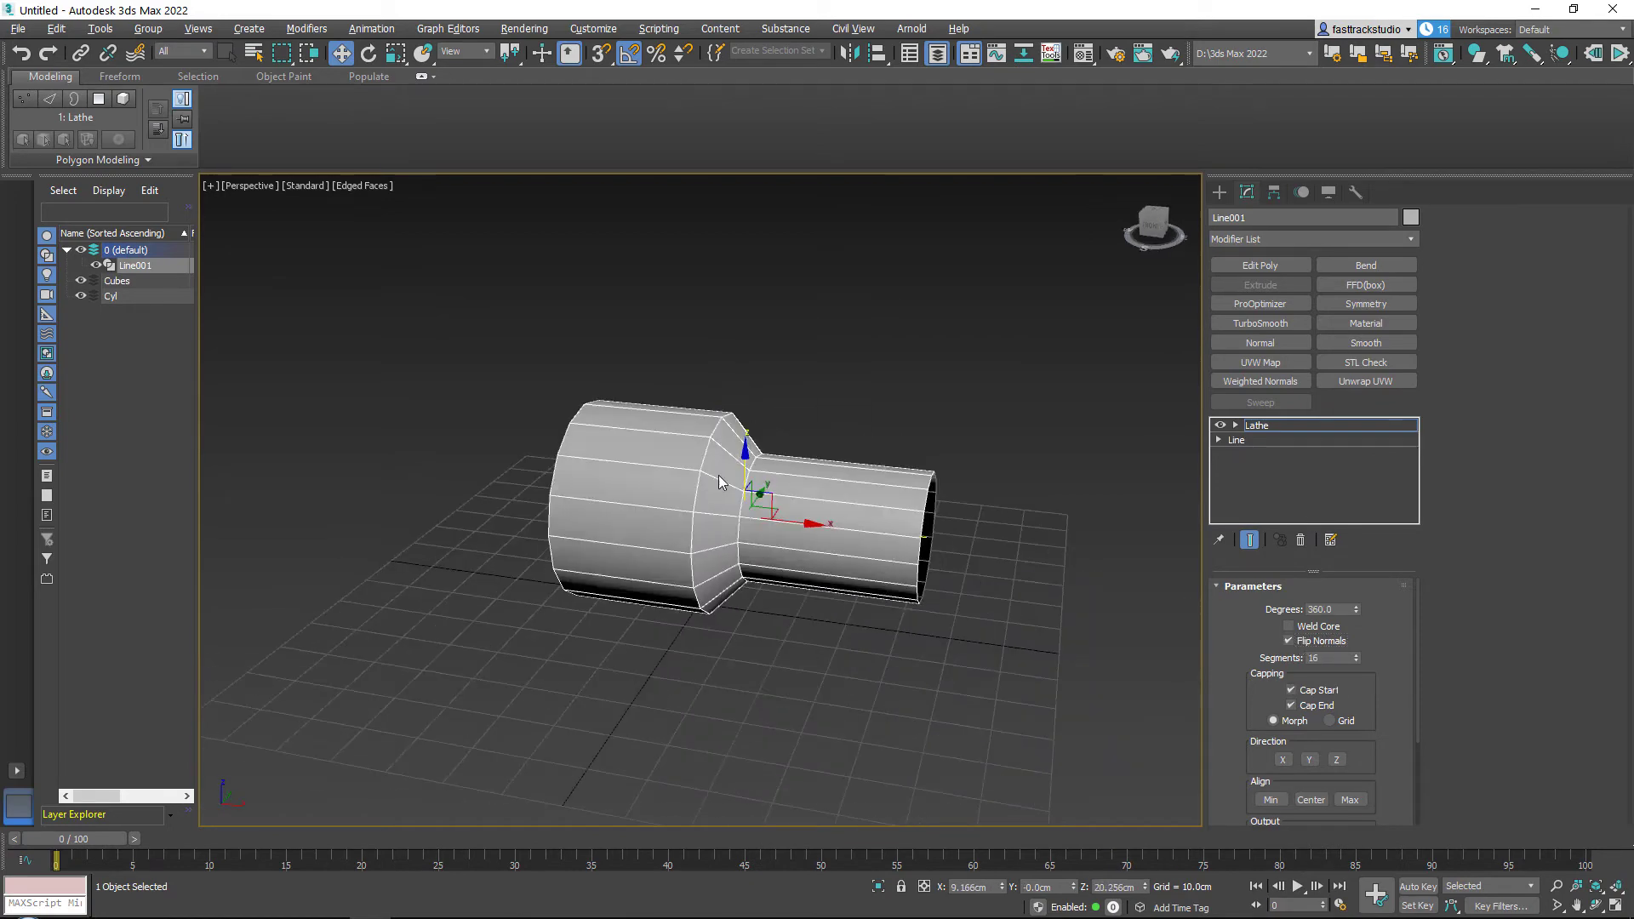
Step: With the lathed result shown, raise the two vertices of the line's lower run by about 2.6 cm to widen the narrow section
right_click(713, 470)
mouse_move(851, 647)
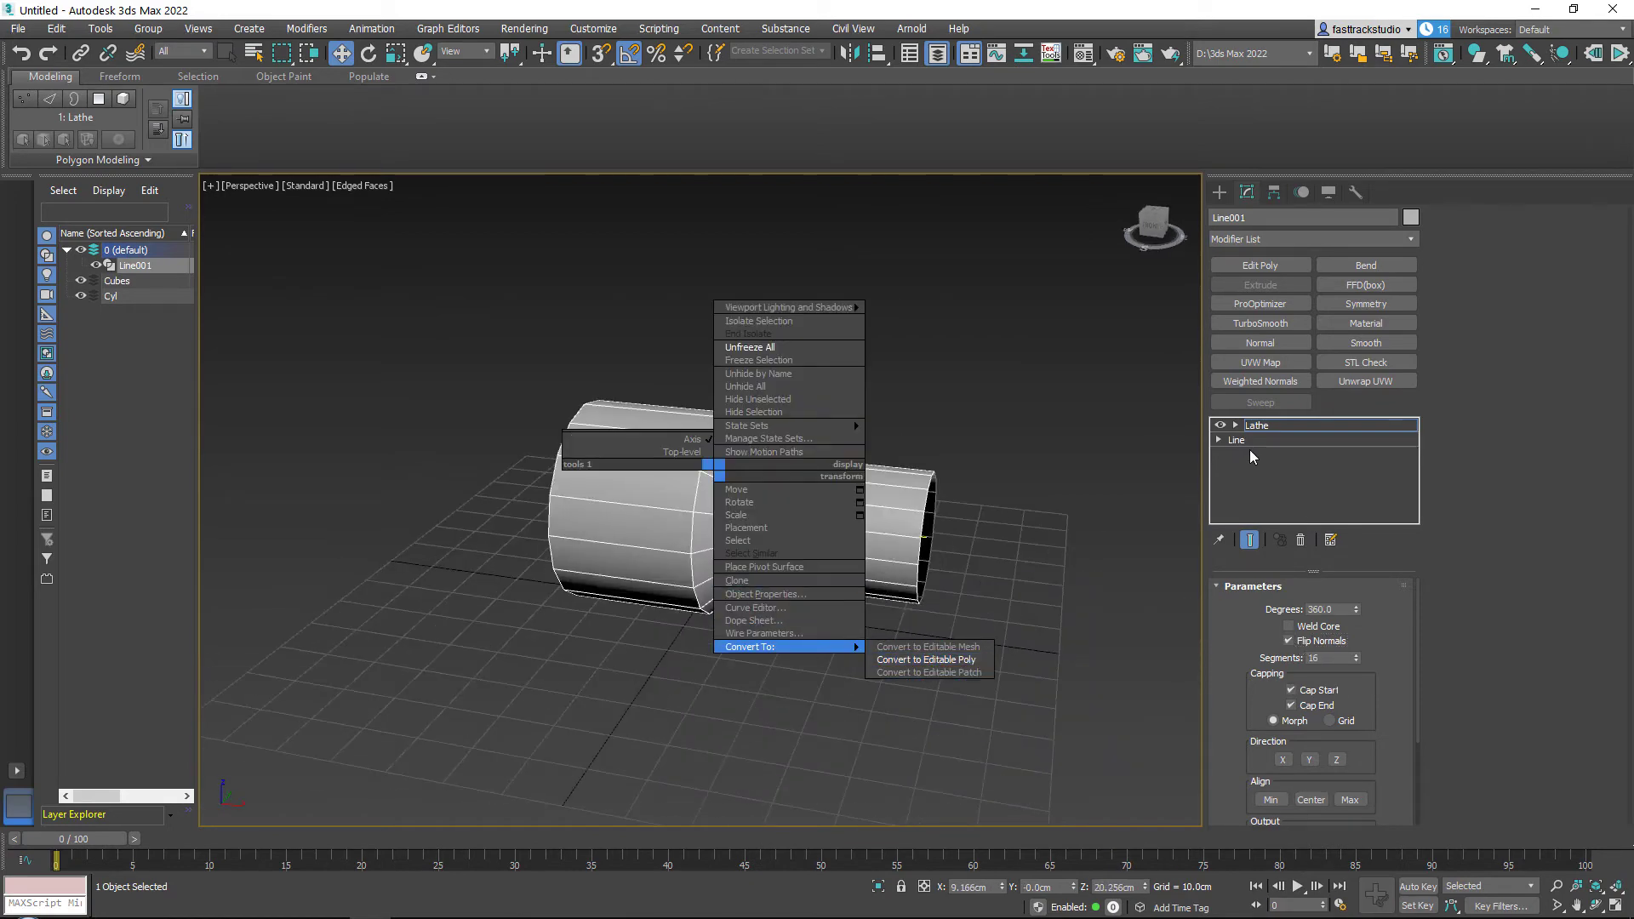
left_click(1251, 440)
left_click(1252, 541)
key("1")
middle_click_drag(824, 452, 1008, 426, "alt")
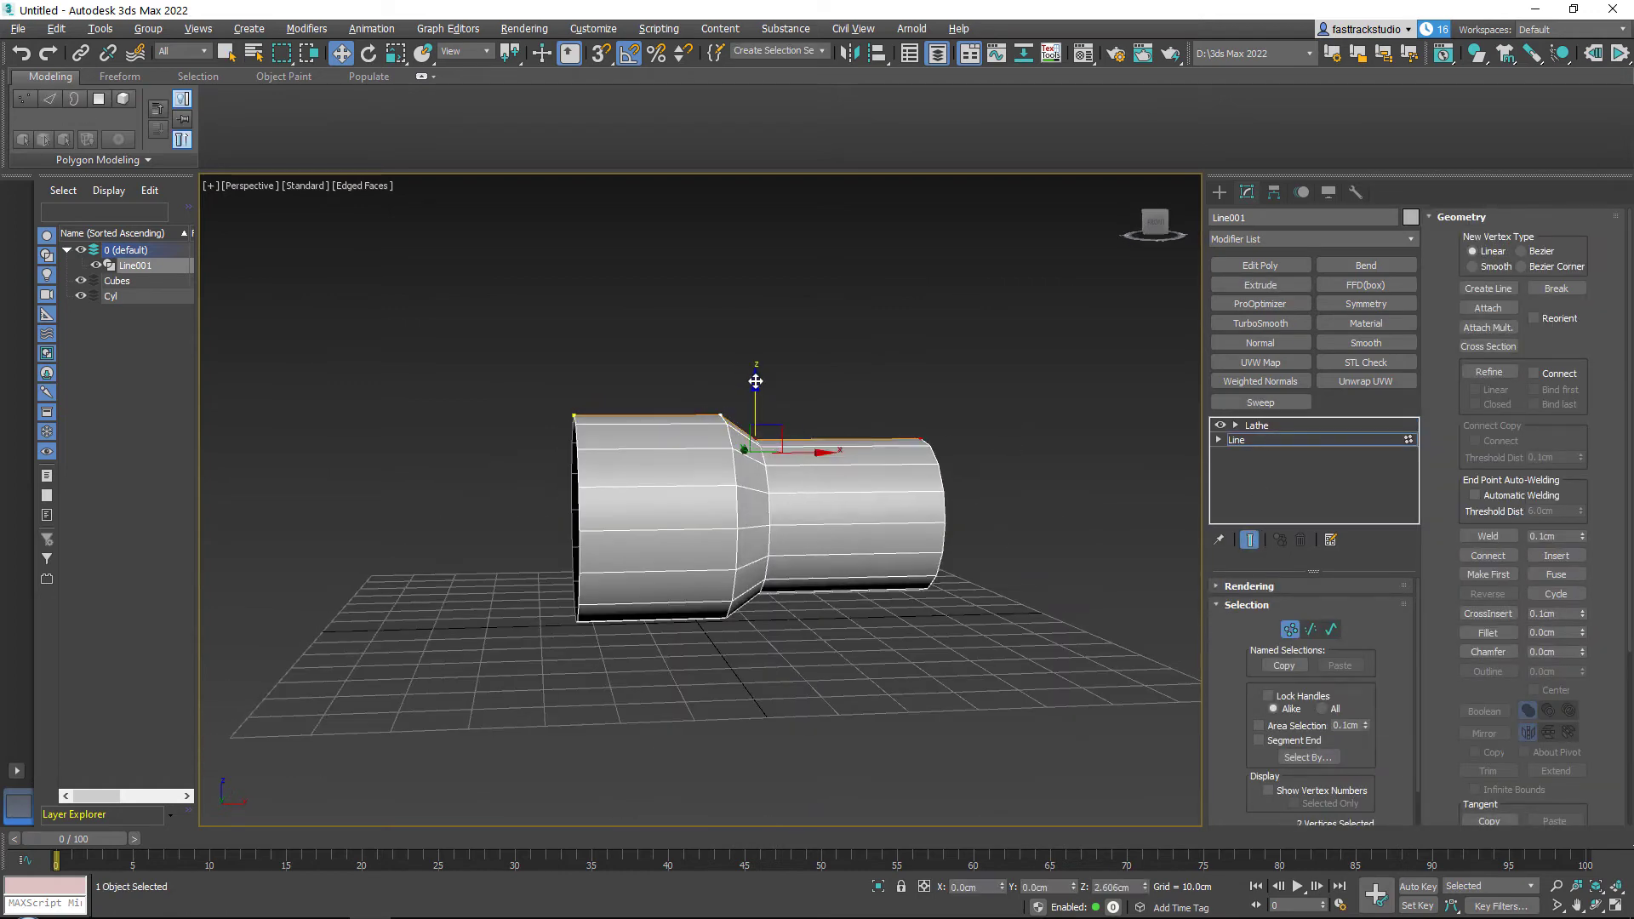
middle_click_drag(755, 394, 766, 551, "alt")
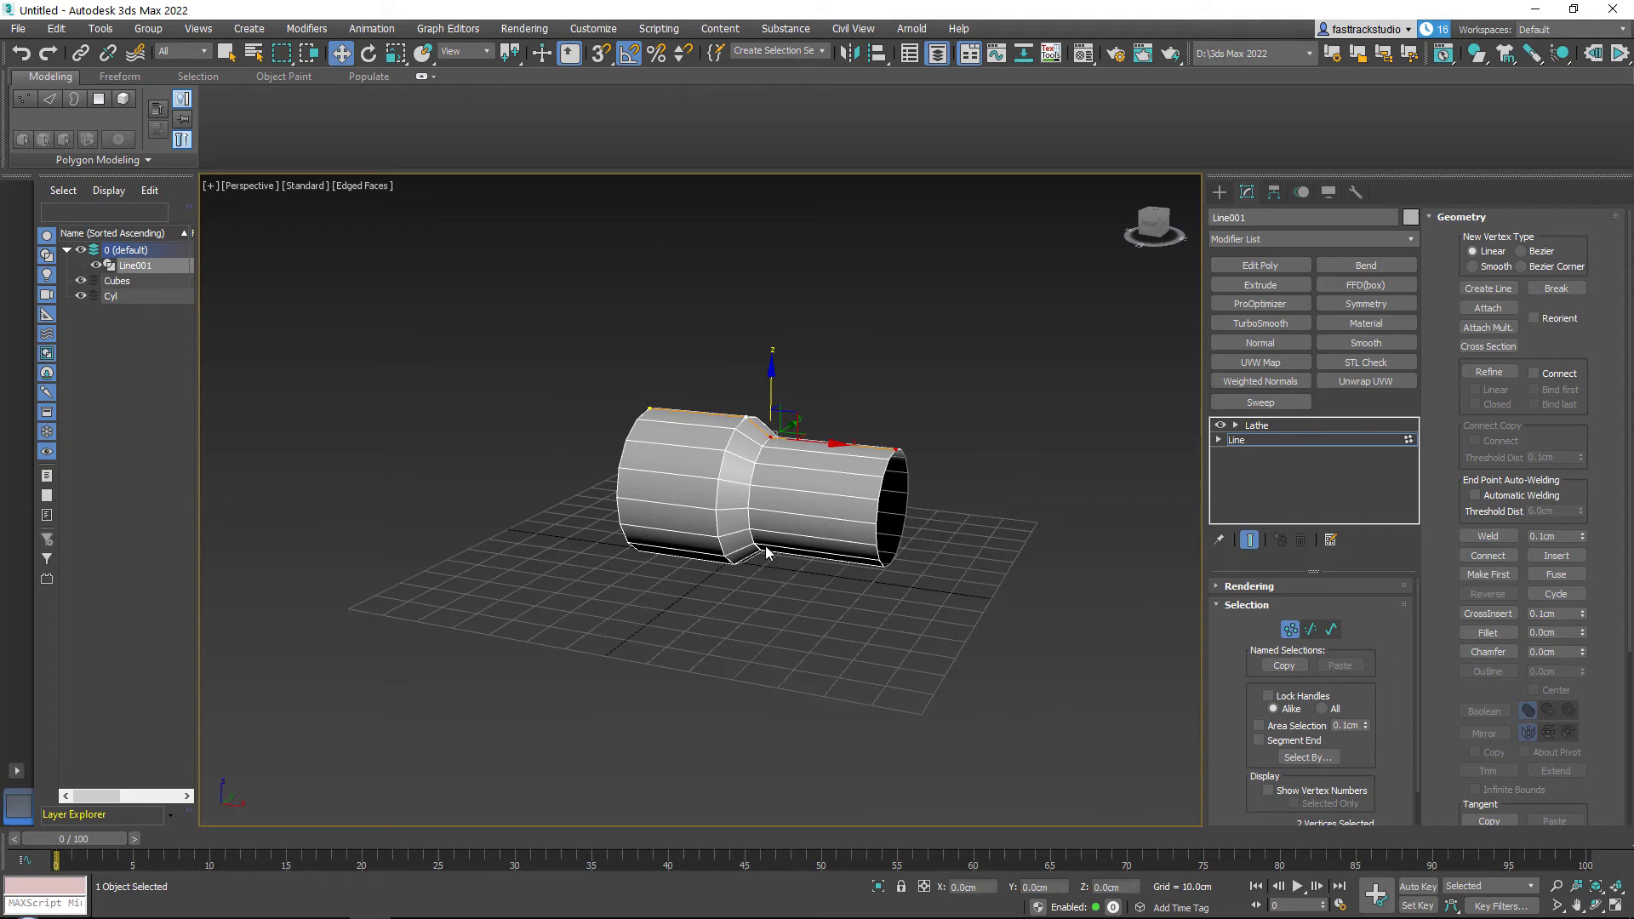
Step: Convert the lathed pipe to an Editable Poly
right_click(739, 488)
mouse_move(860, 654)
left_click(922, 662)
Step: Create a cylinder in front of the pipe, about 8.7 cm in radius and 21.9 cm high, with 18 sides
left_click(1219, 192)
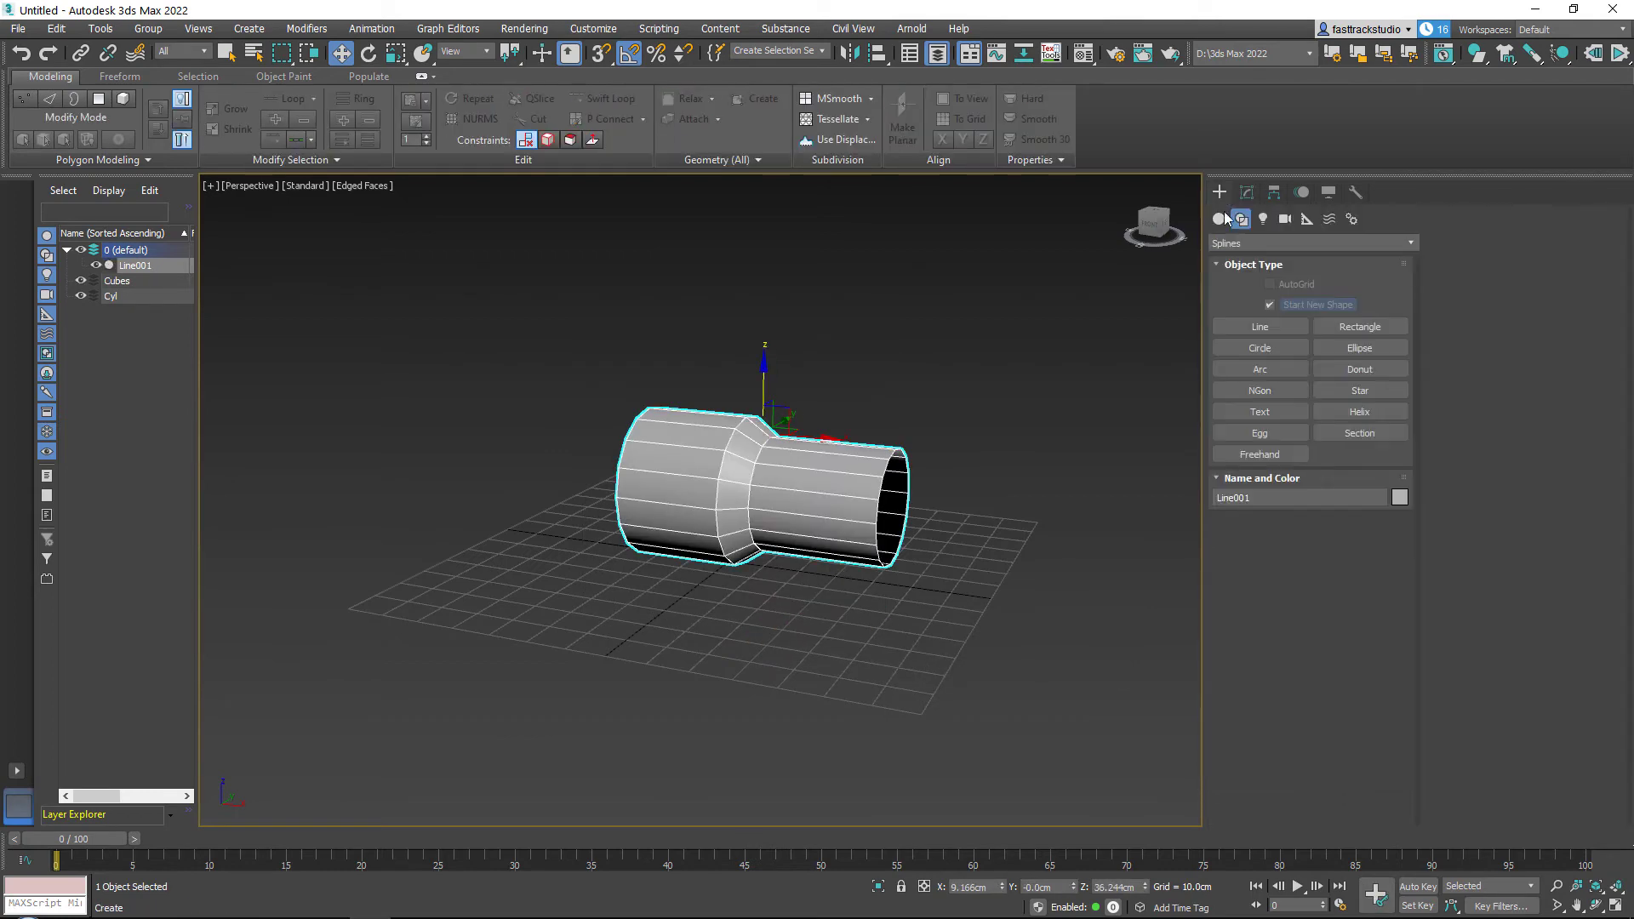
left_click(1219, 219)
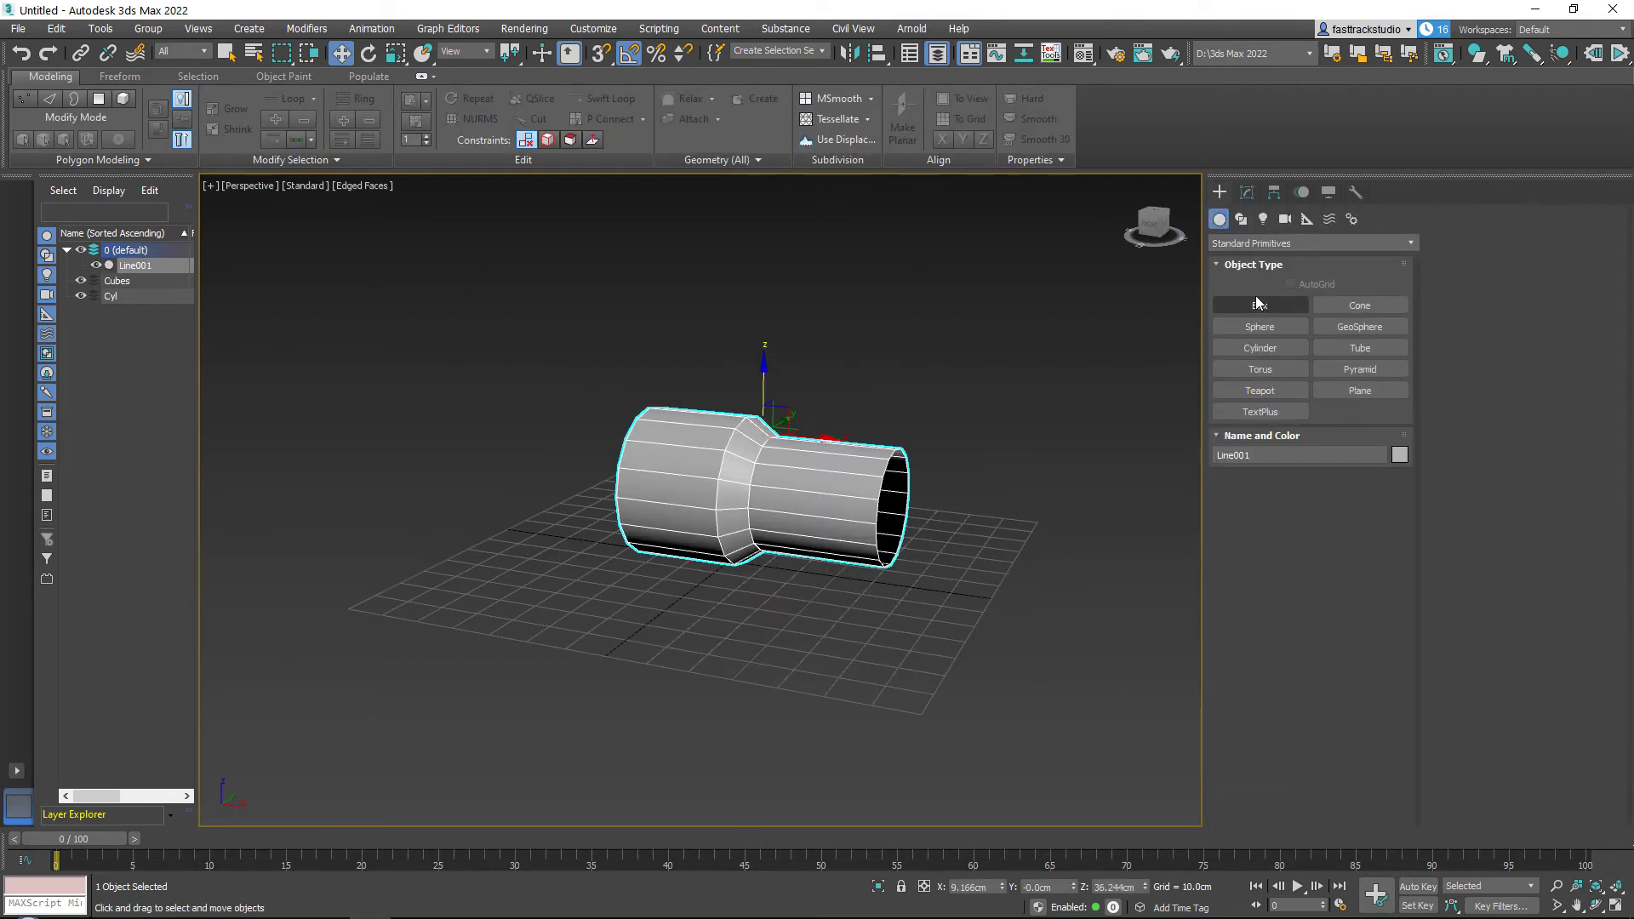
left_click(1260, 348)
left_click_drag(723, 615, 757, 616)
left_click(795, 532)
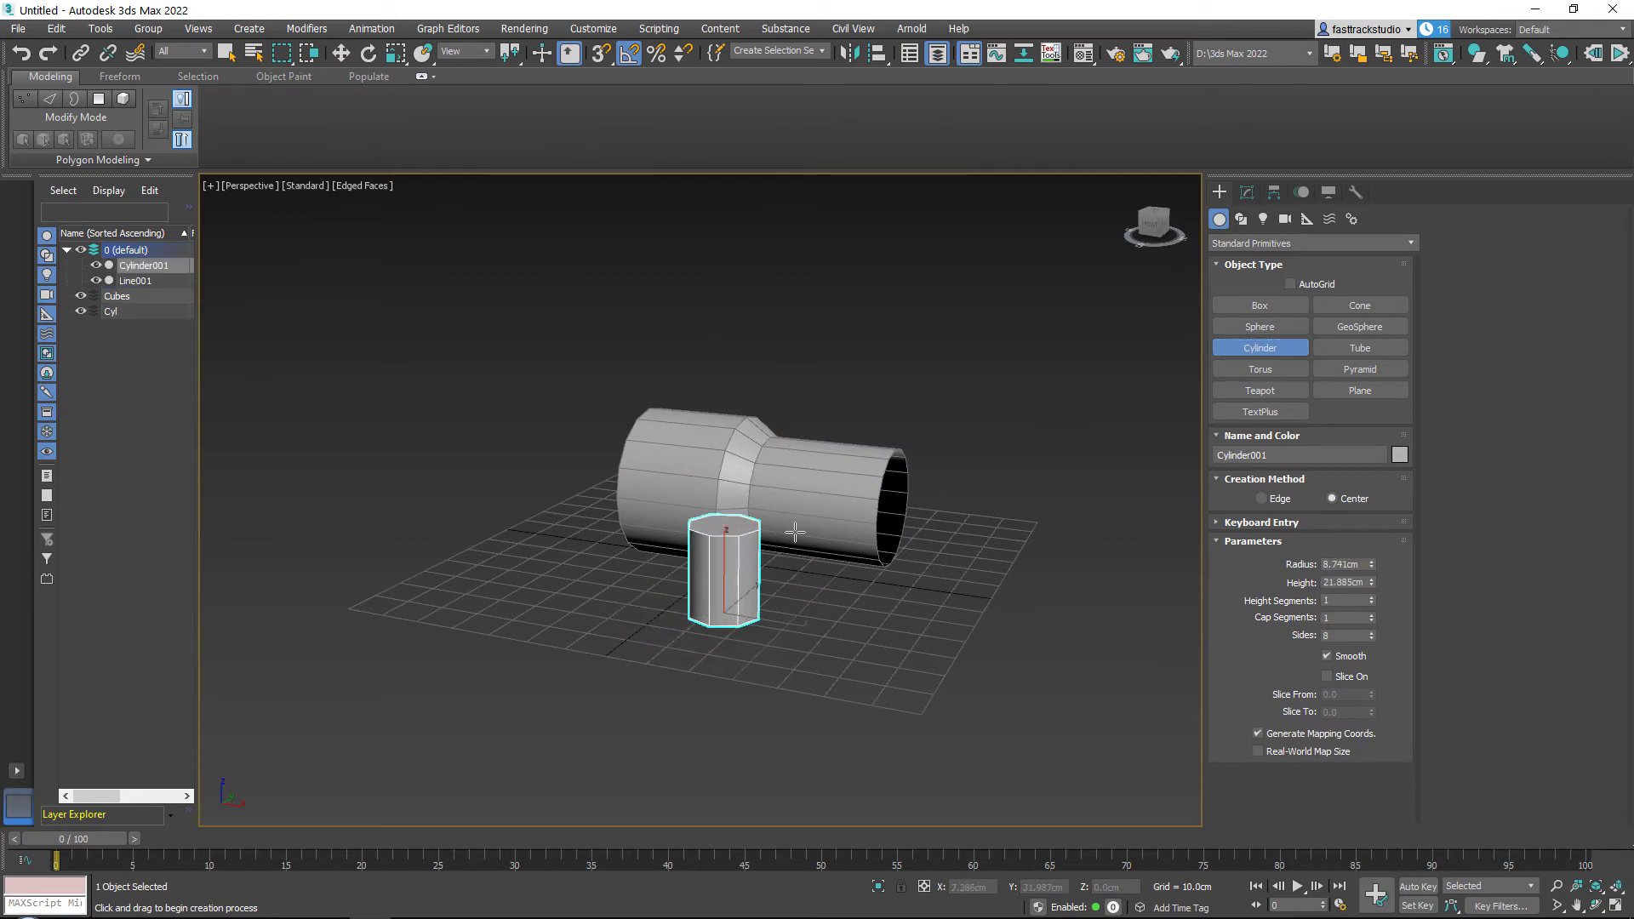
key("e")
left_click(1246, 193)
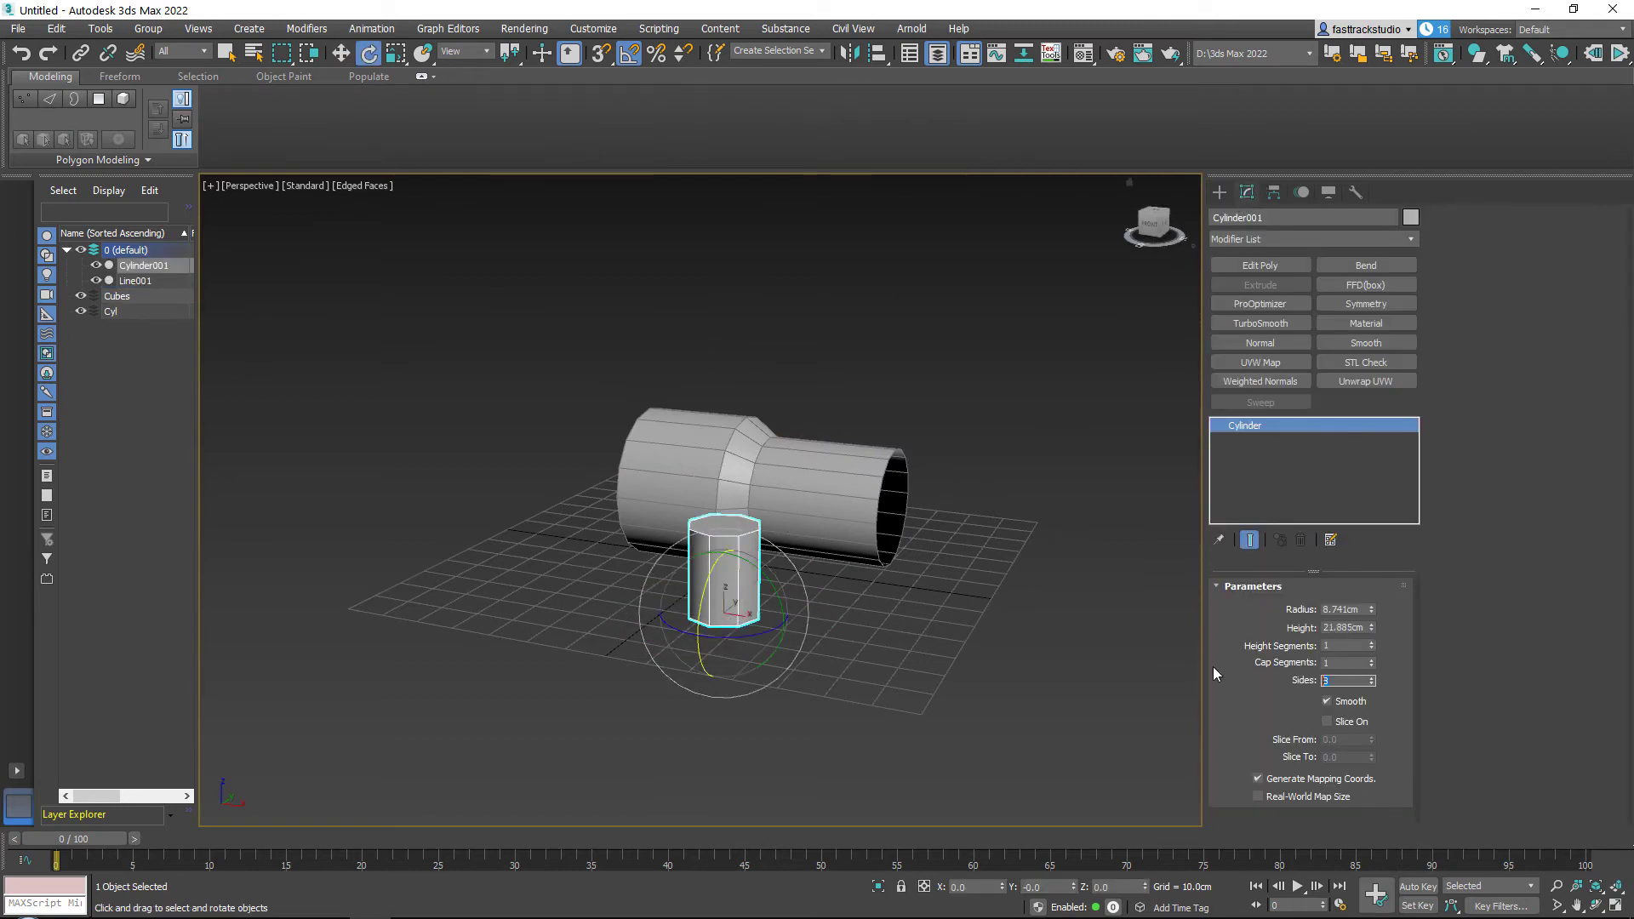
type("18")
key("Return")
Step: Rotate the cylinder -90 degrees about X and move it so it intersects the pipe's side at the tapered section
scroll(704, 533, "up", 4)
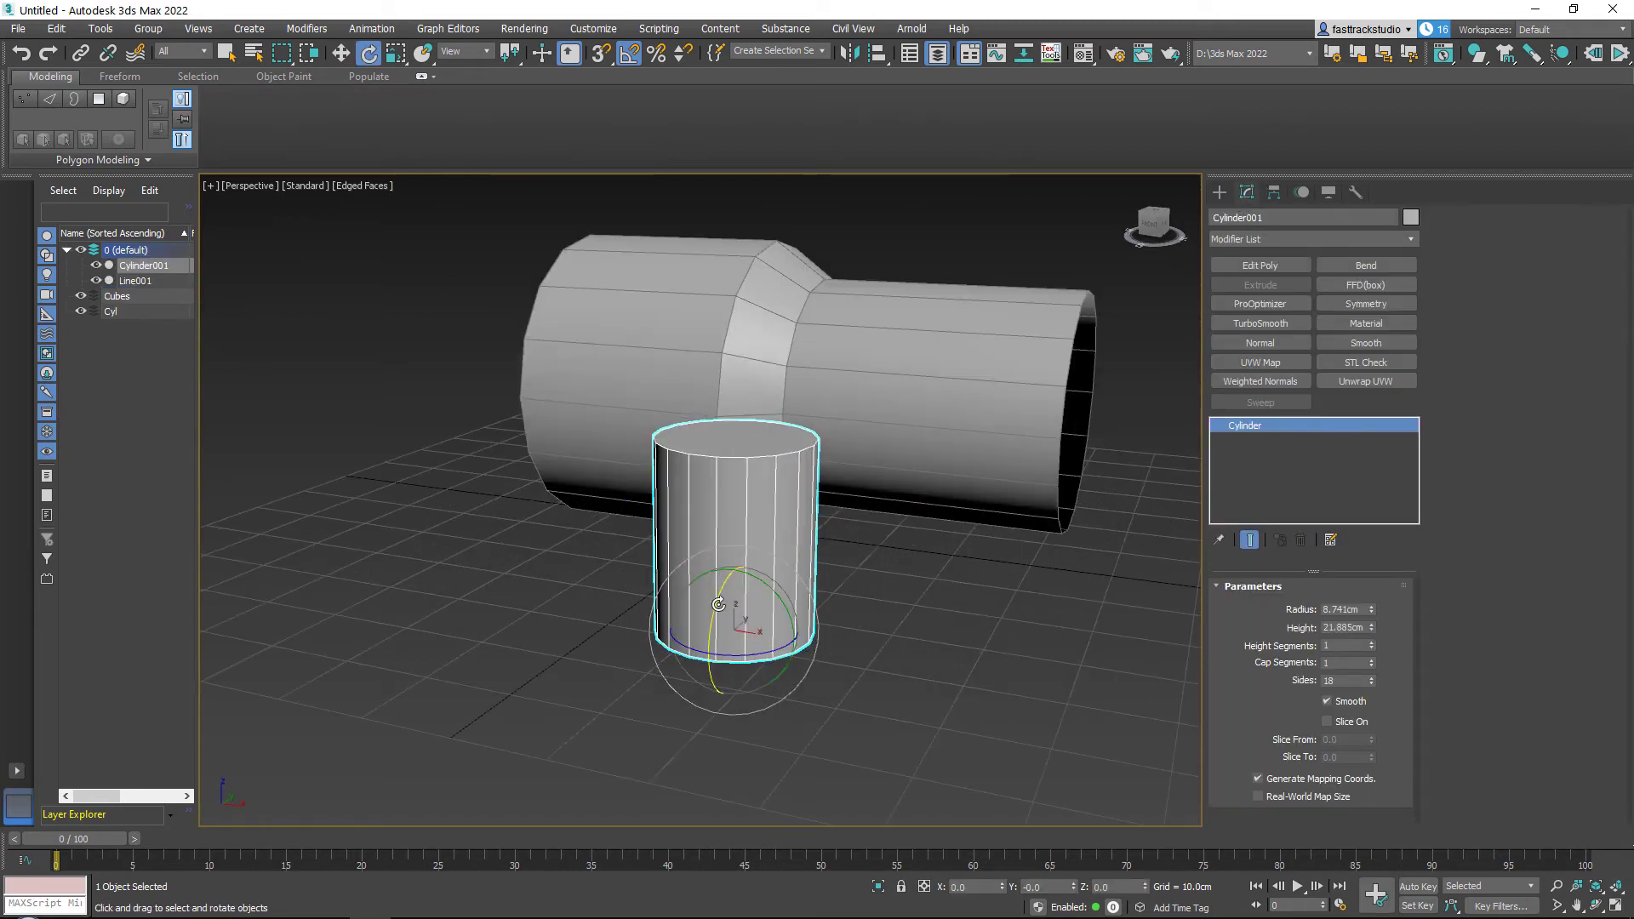
left_click_drag(723, 590, 763, 519)
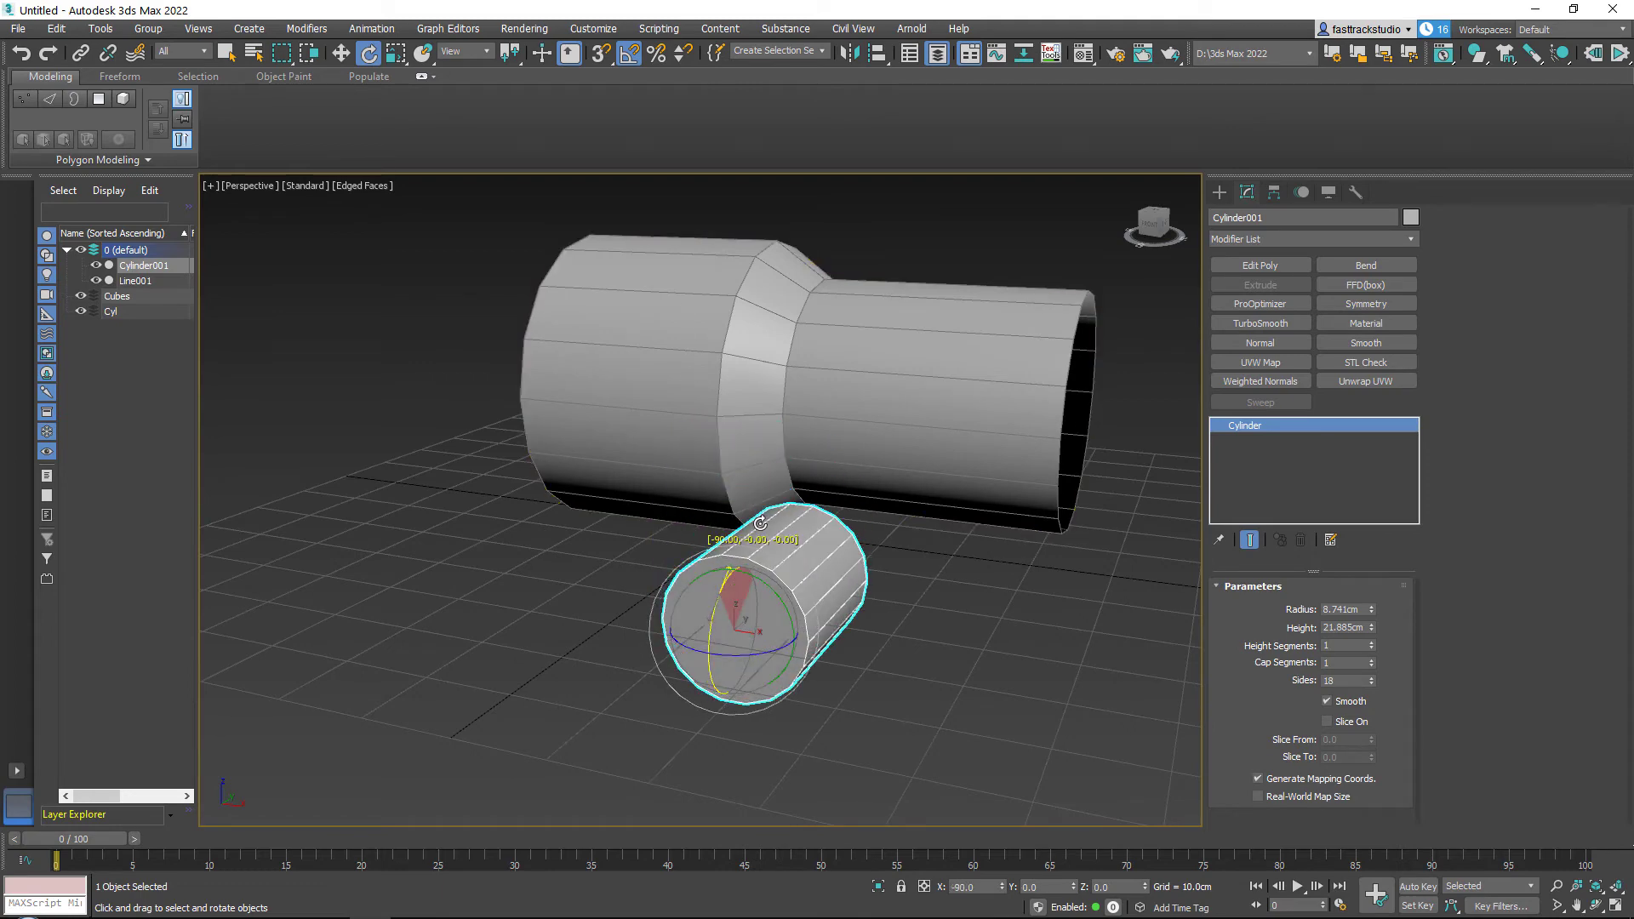
key("w")
middle_click_drag(787, 541, 719, 596, "alt")
left_click_drag(719, 597, 794, 375)
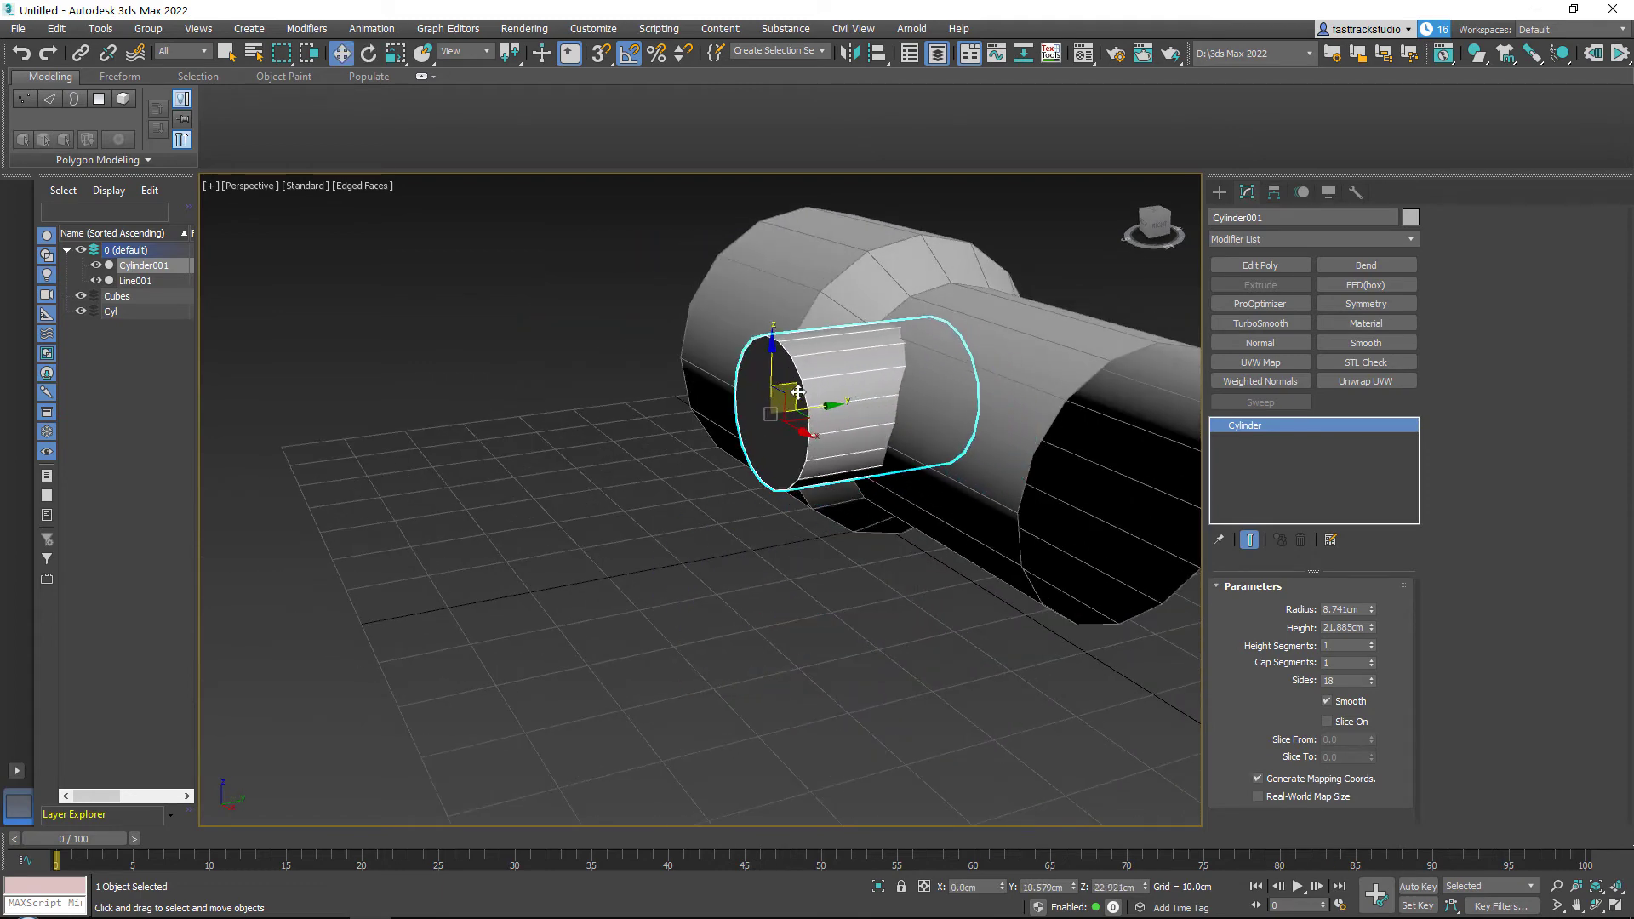
middle_click_drag(795, 375, 874, 485, "alt")
left_click_drag(874, 485, 800, 442)
key("r")
key("w")
Step: Subtract the cylinder from the pipe with ProBoolean, keeping planar edge removal at Remove Only Invisible
left_click(969, 348)
left_click(970, 349)
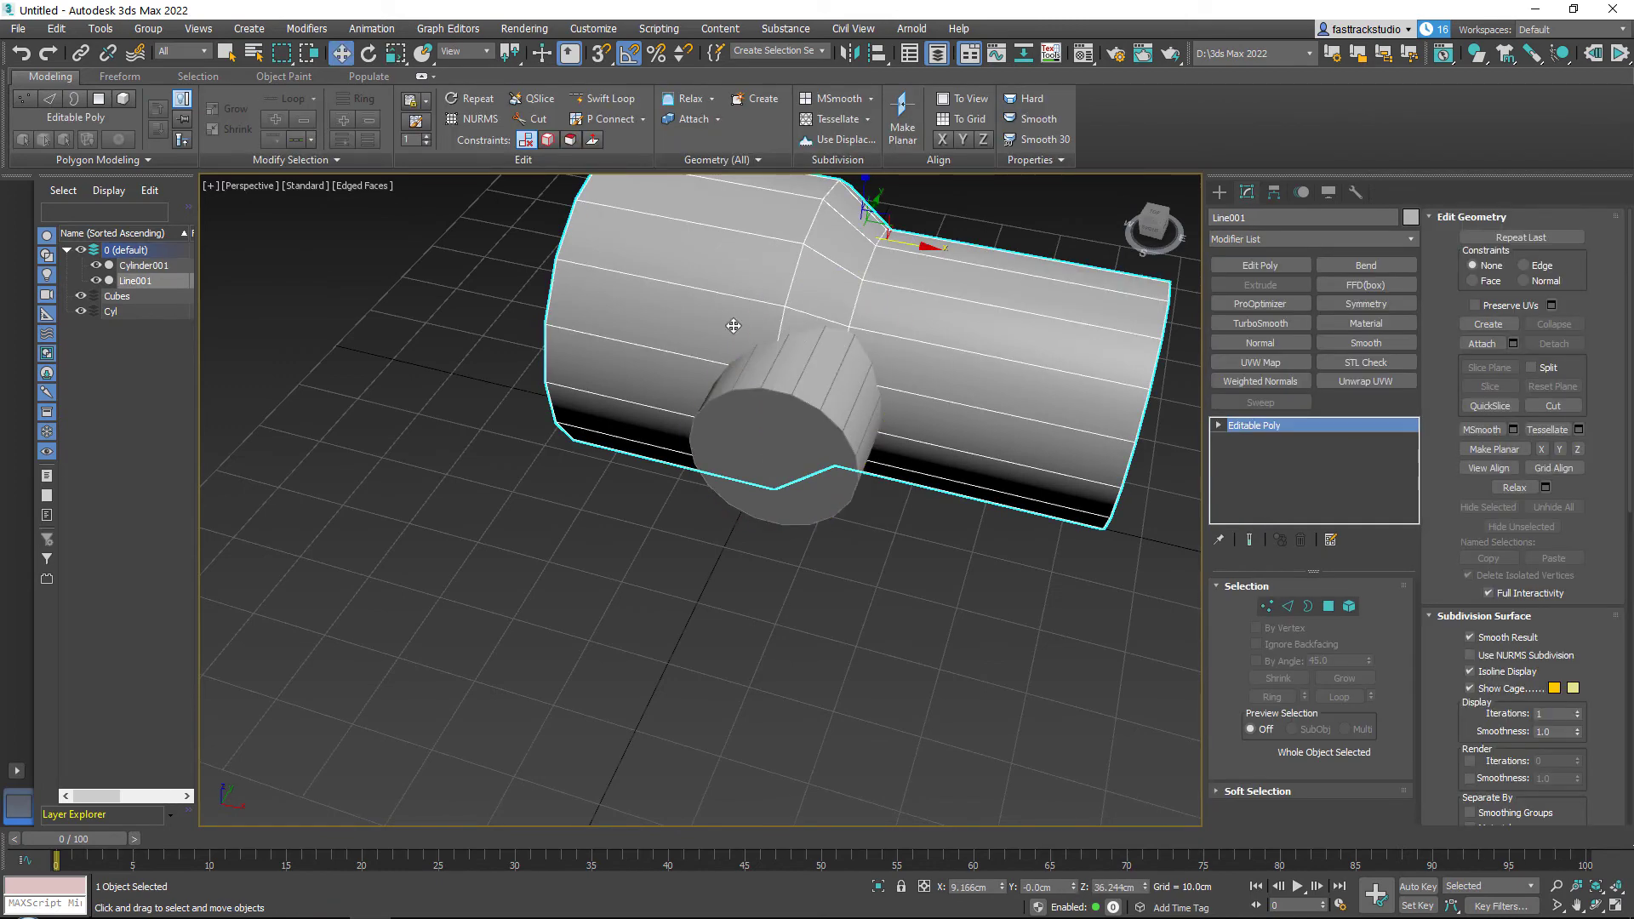
middle_click_drag(812, 322, 885, 314, "alt")
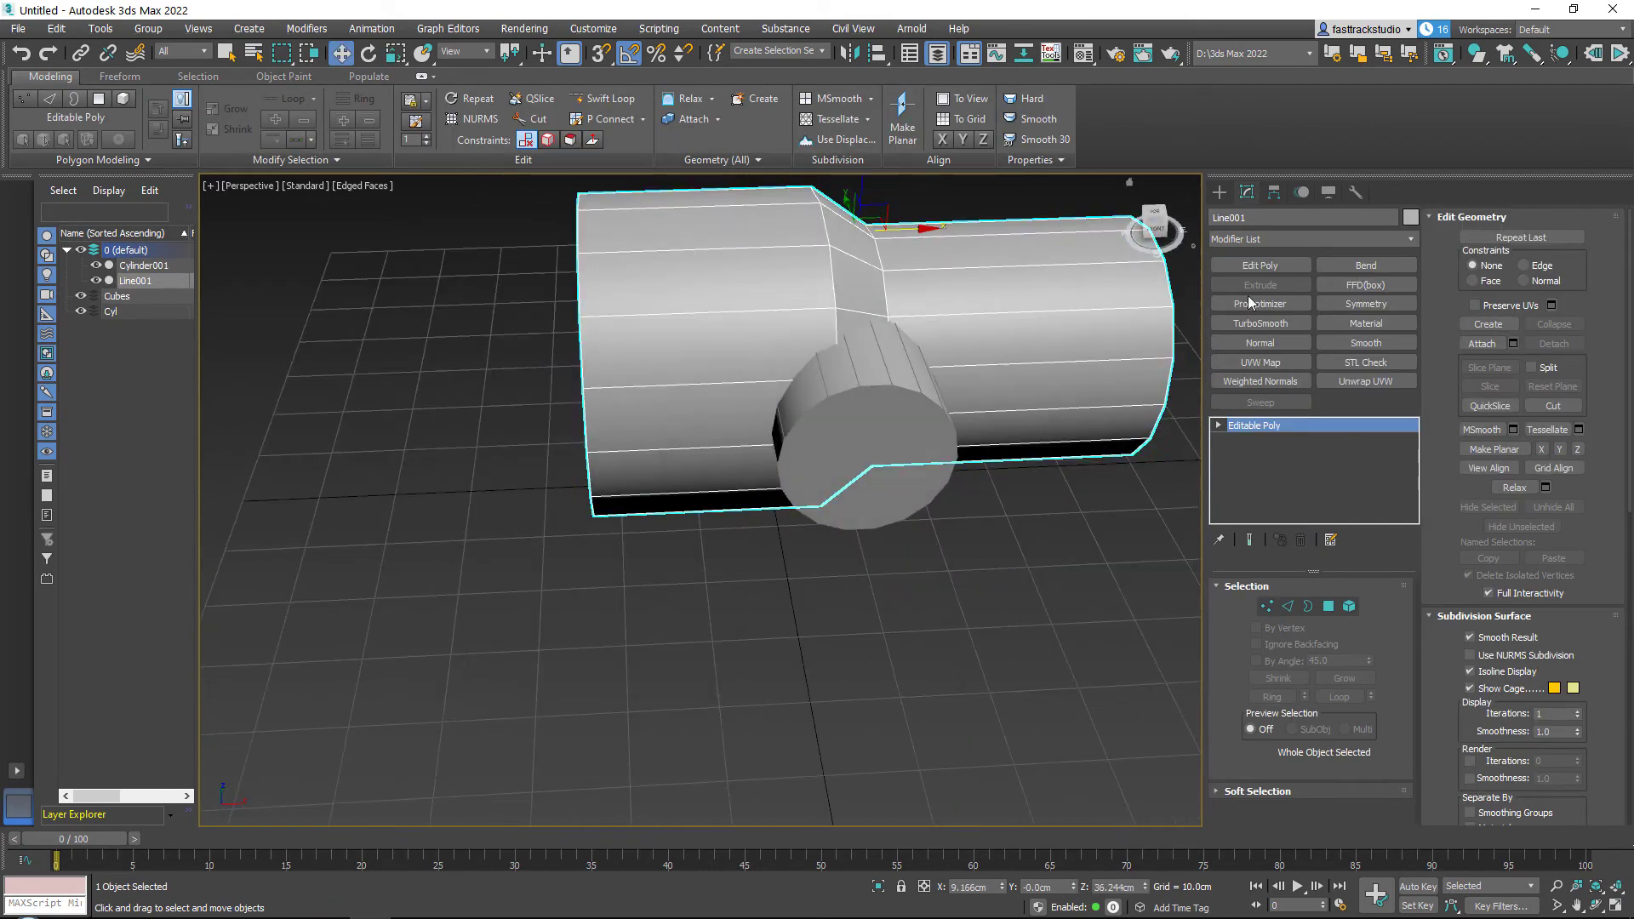
left_click(1220, 192)
left_click(1244, 244)
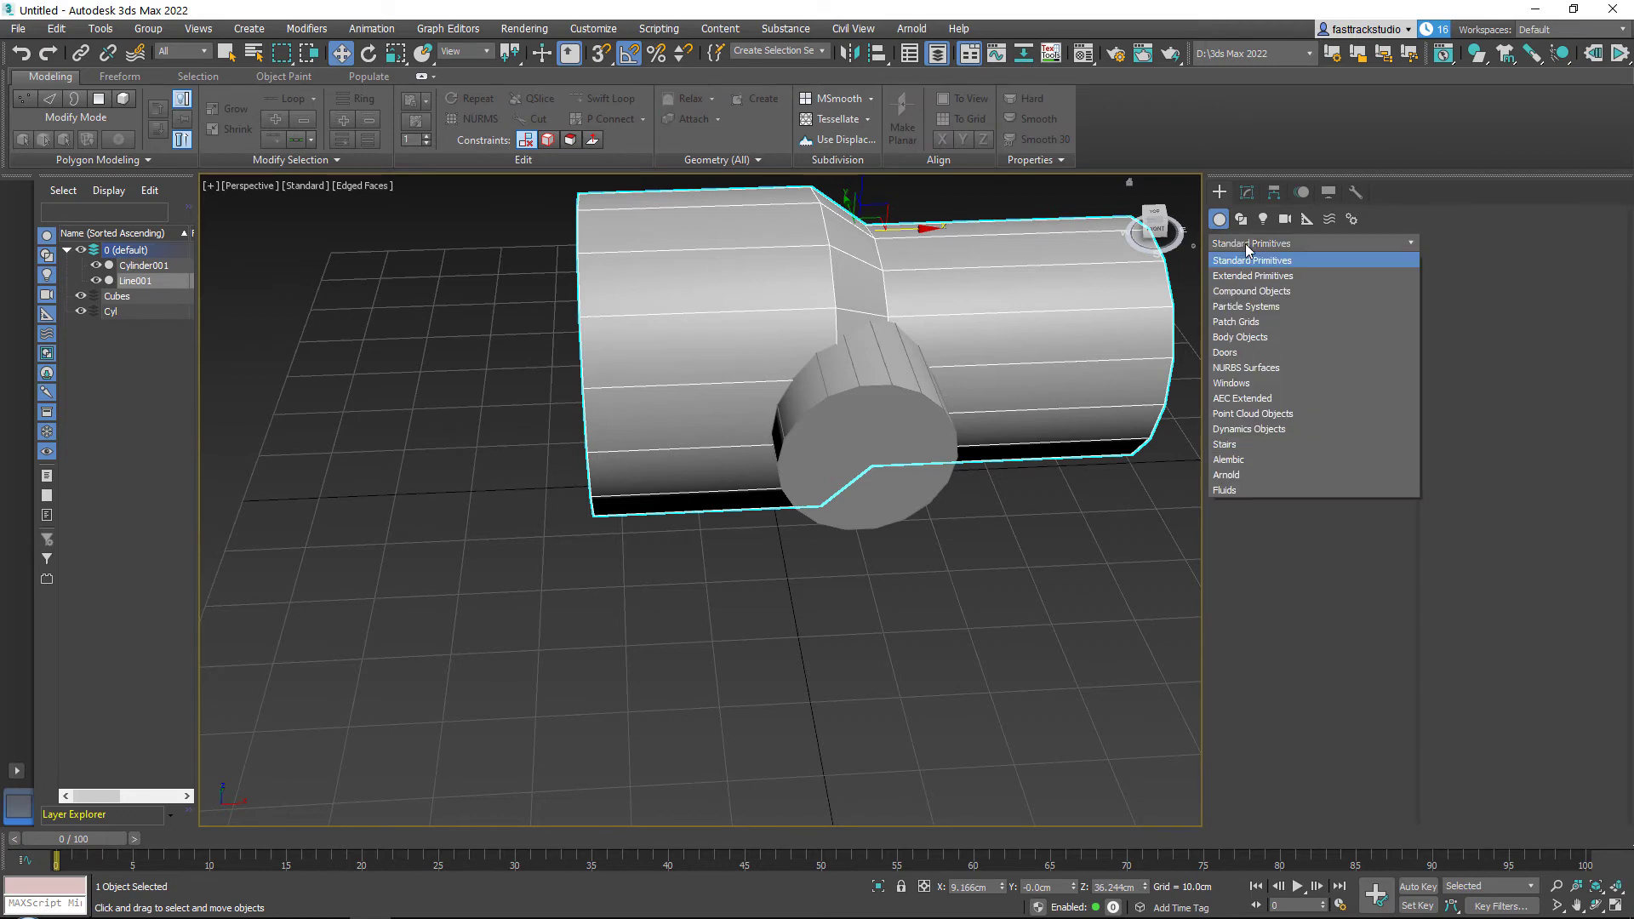
left_click(1242, 292)
left_click(1353, 412)
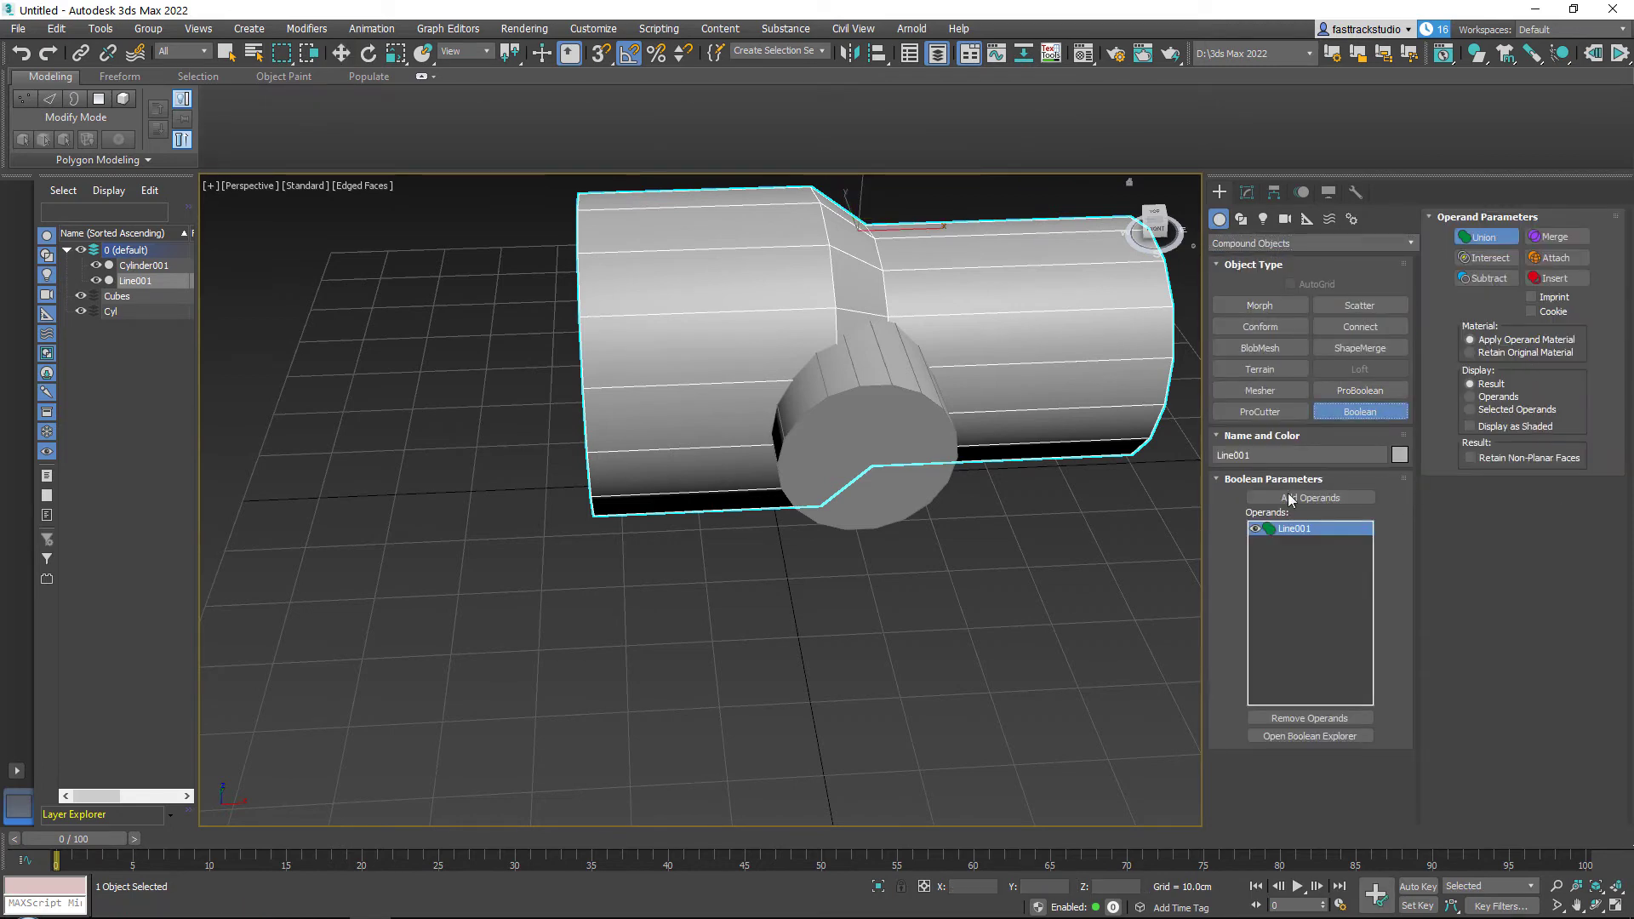
left_click(1344, 393)
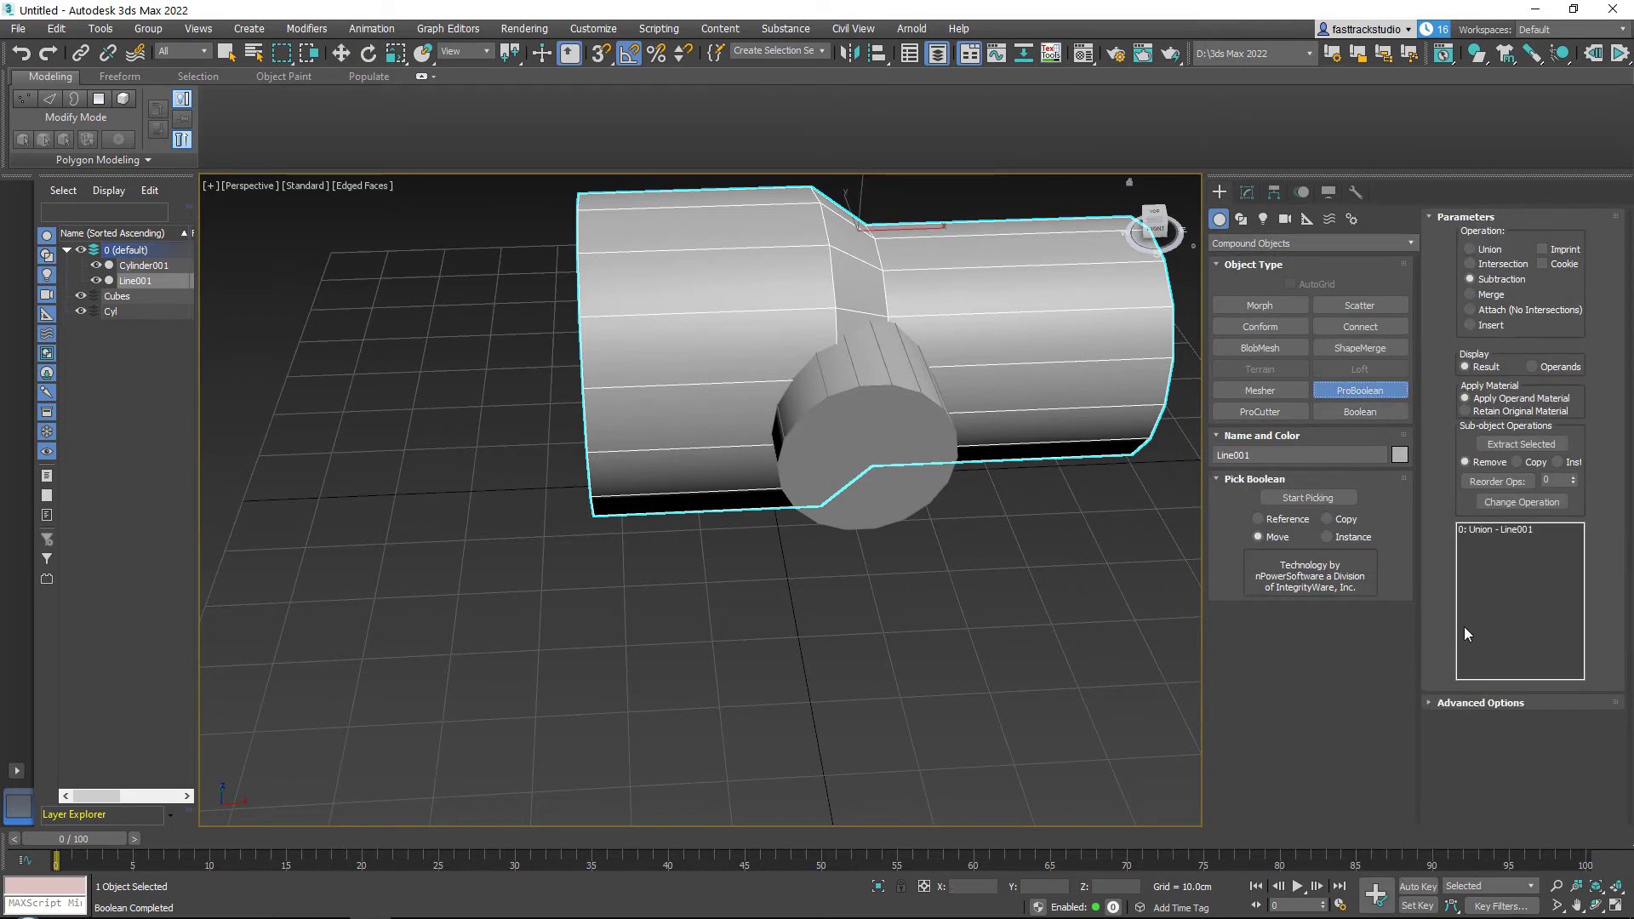
left_click(1479, 702)
left_click(1494, 798)
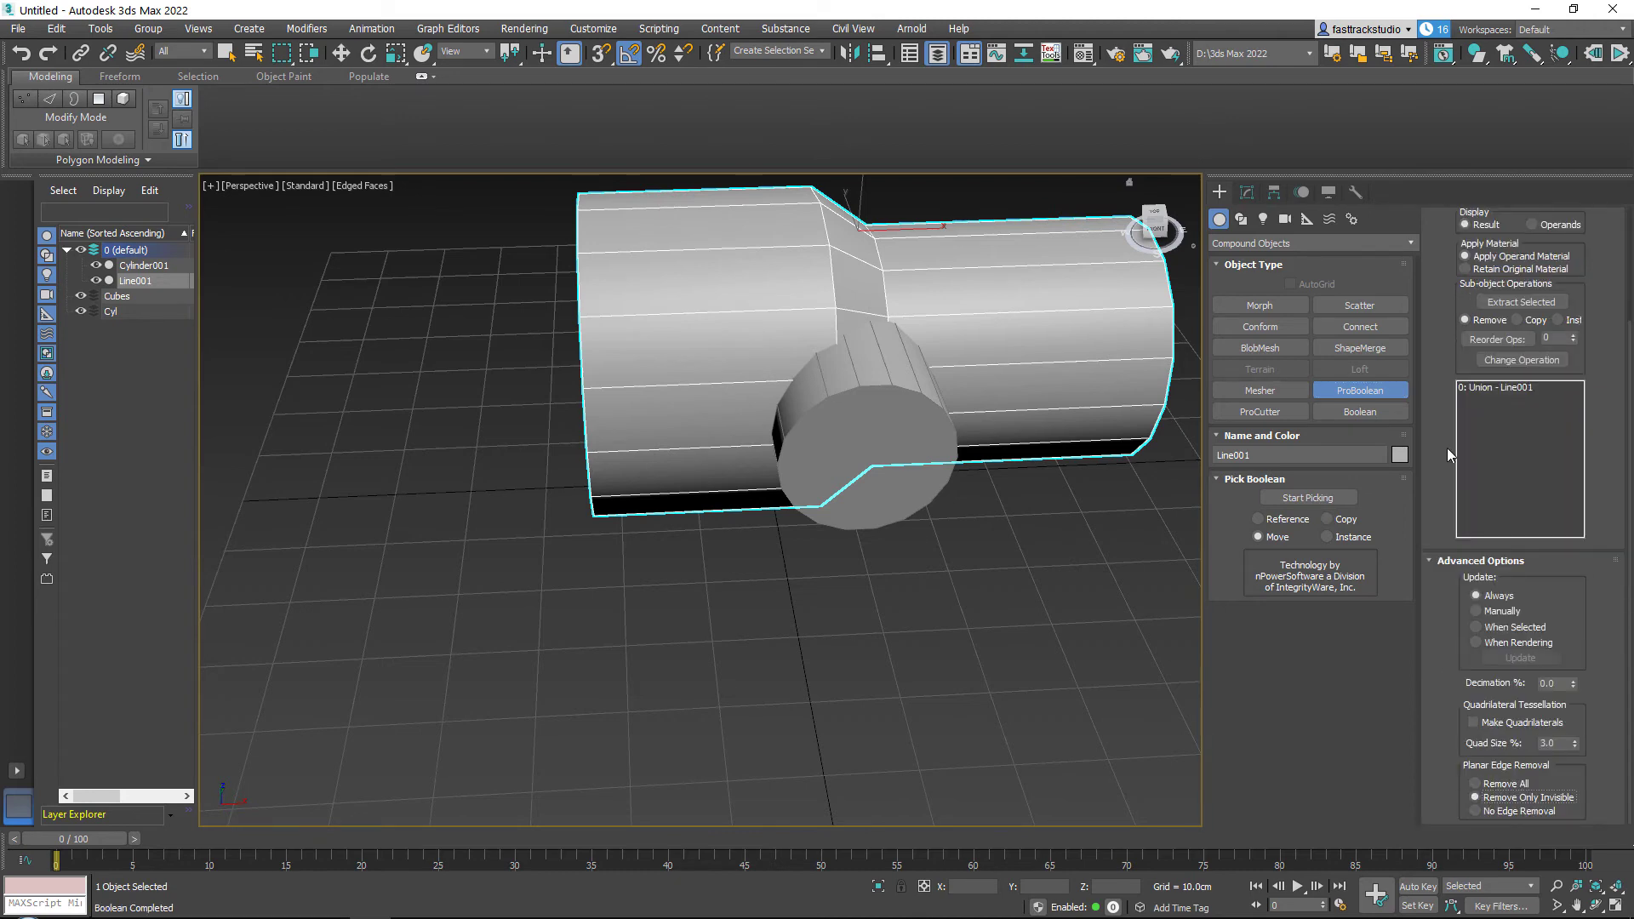
left_click(1331, 492)
left_click(908, 449)
key("w")
Step: Convert the cut pipe to an Editable Poly and delete the polygons left inside the cut
right_click(839, 282)
mouse_move(915, 459)
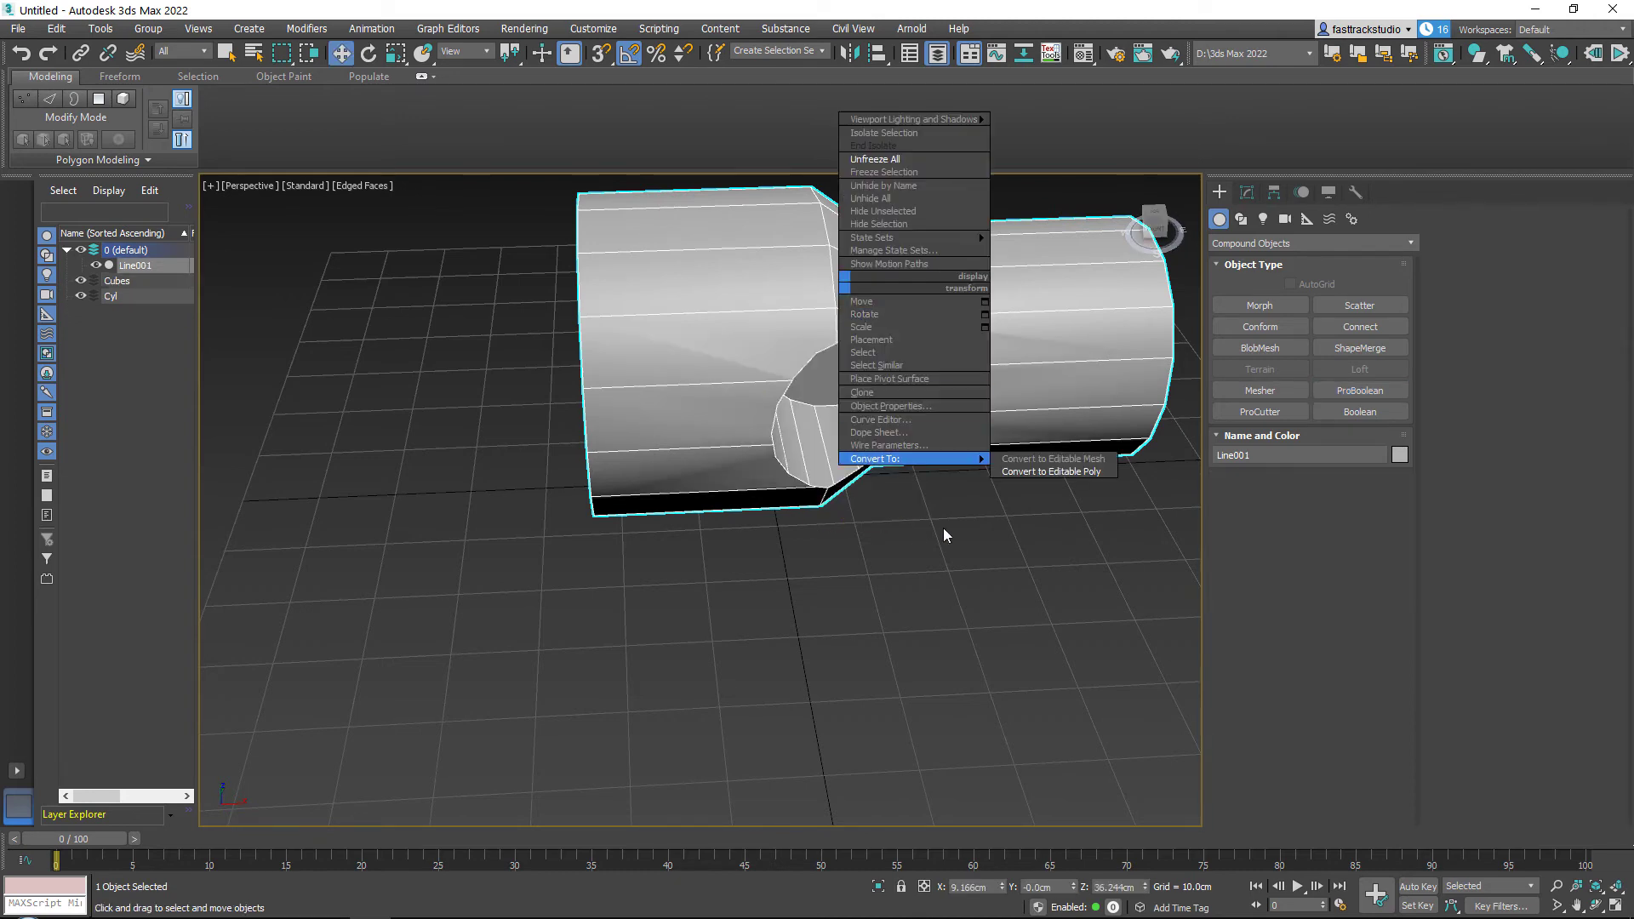
left_click(1047, 473)
key("4")
key("Delete")
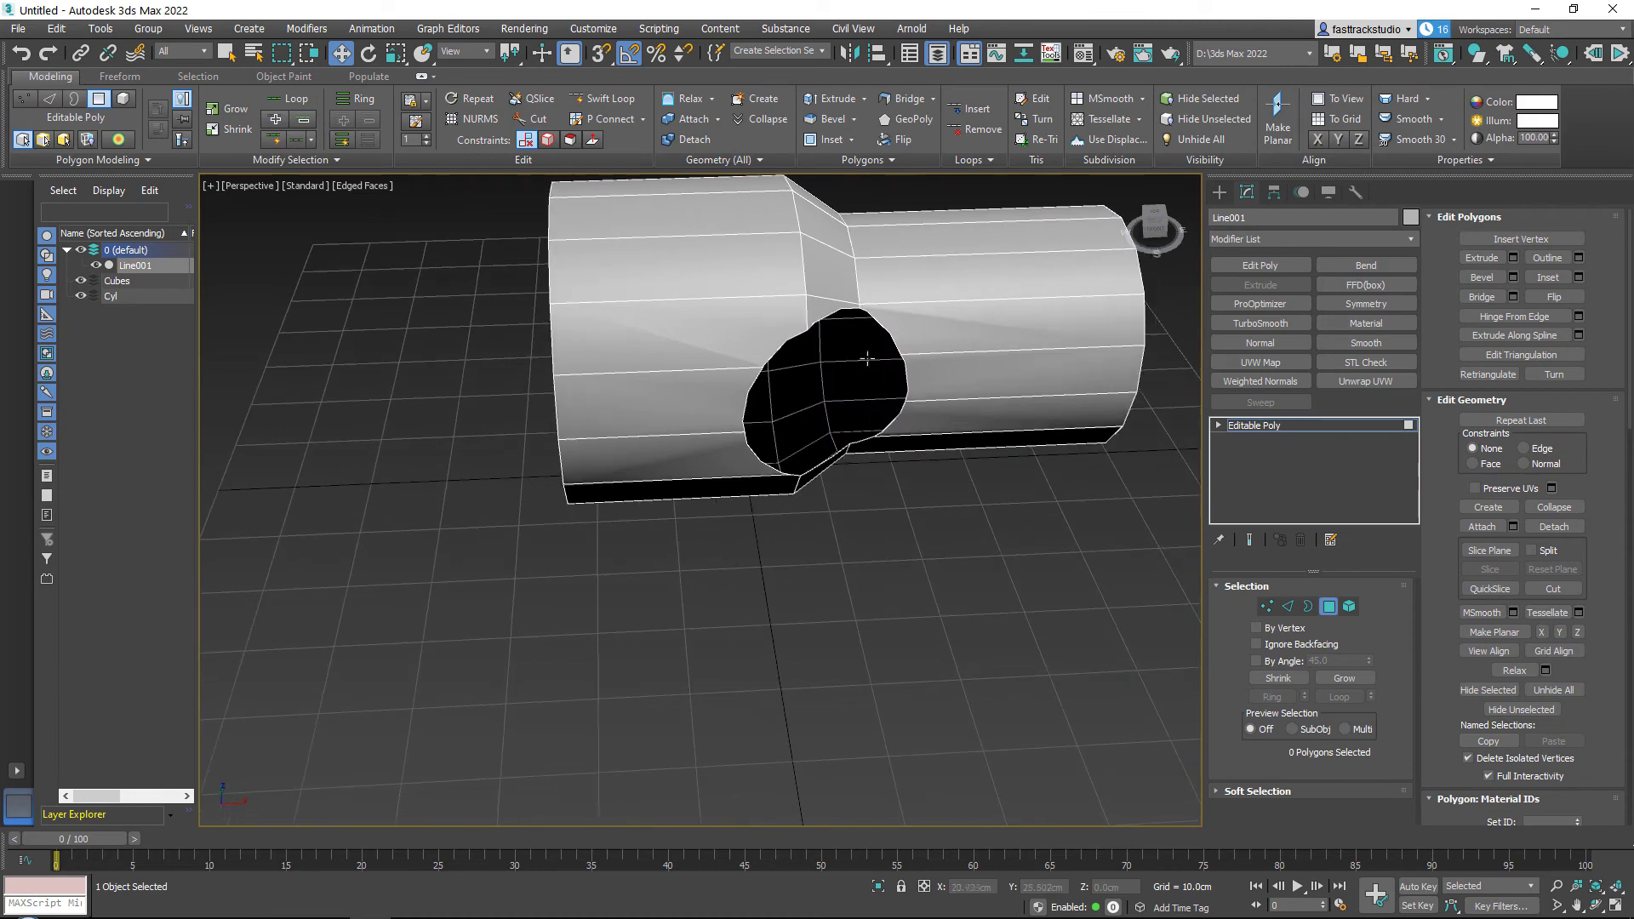
Step: Select the border of the side hole and extend it outward from the pipe to form a branch
middle_click_drag(867, 359, 746, 304, "alt")
scroll(748, 304, "up", 6)
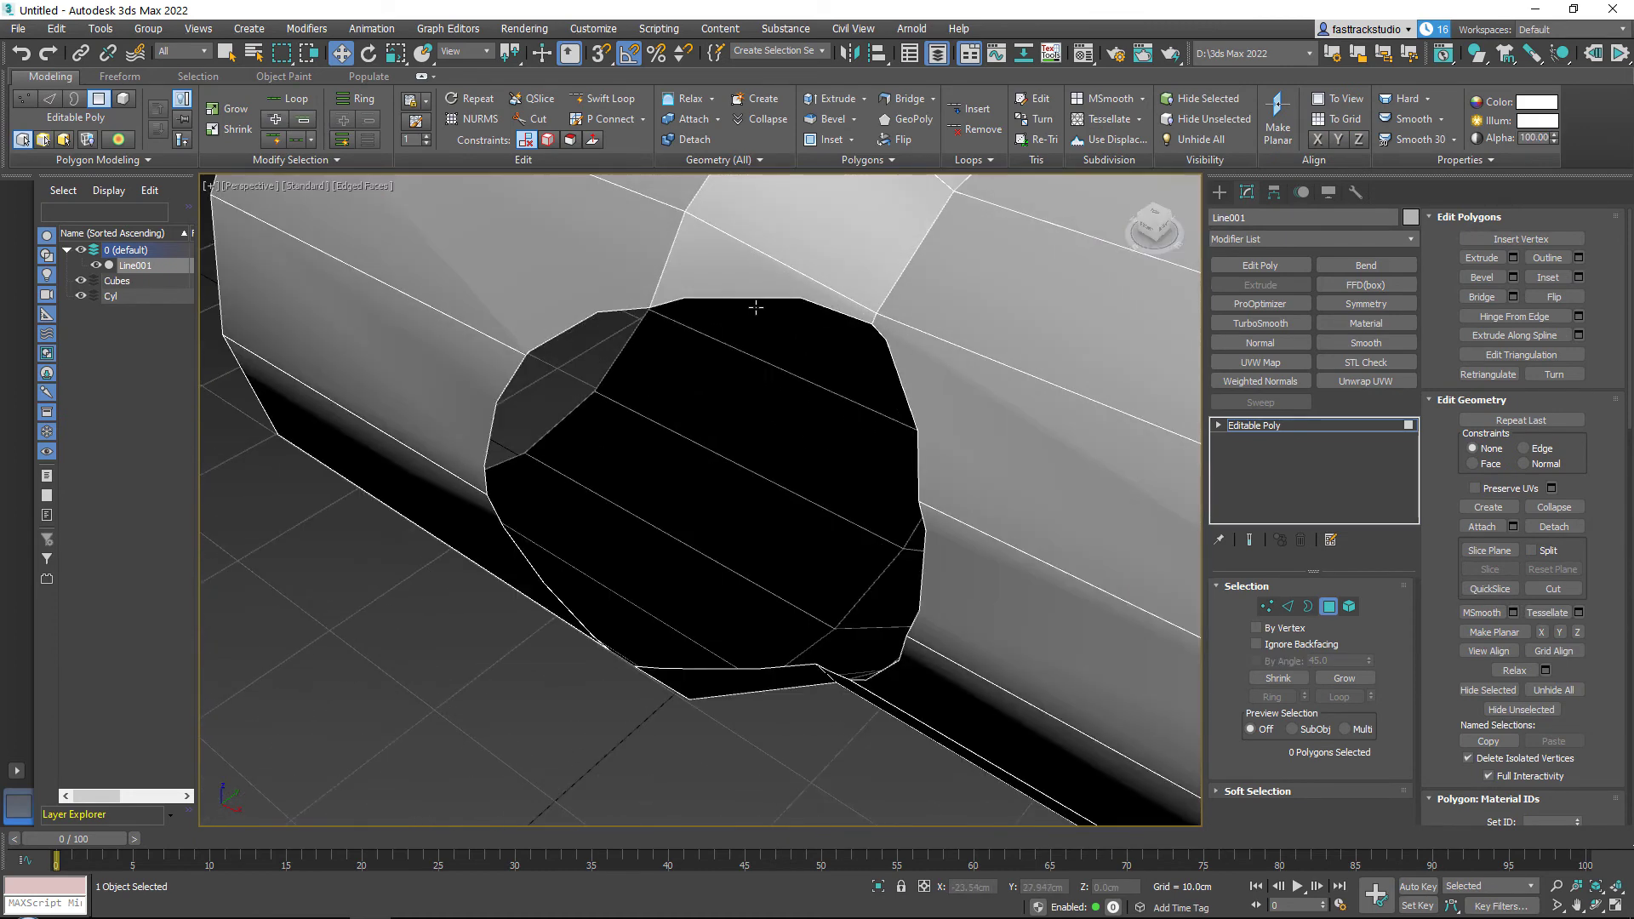
key("2")
left_click(754, 298)
key("3")
left_click(723, 302)
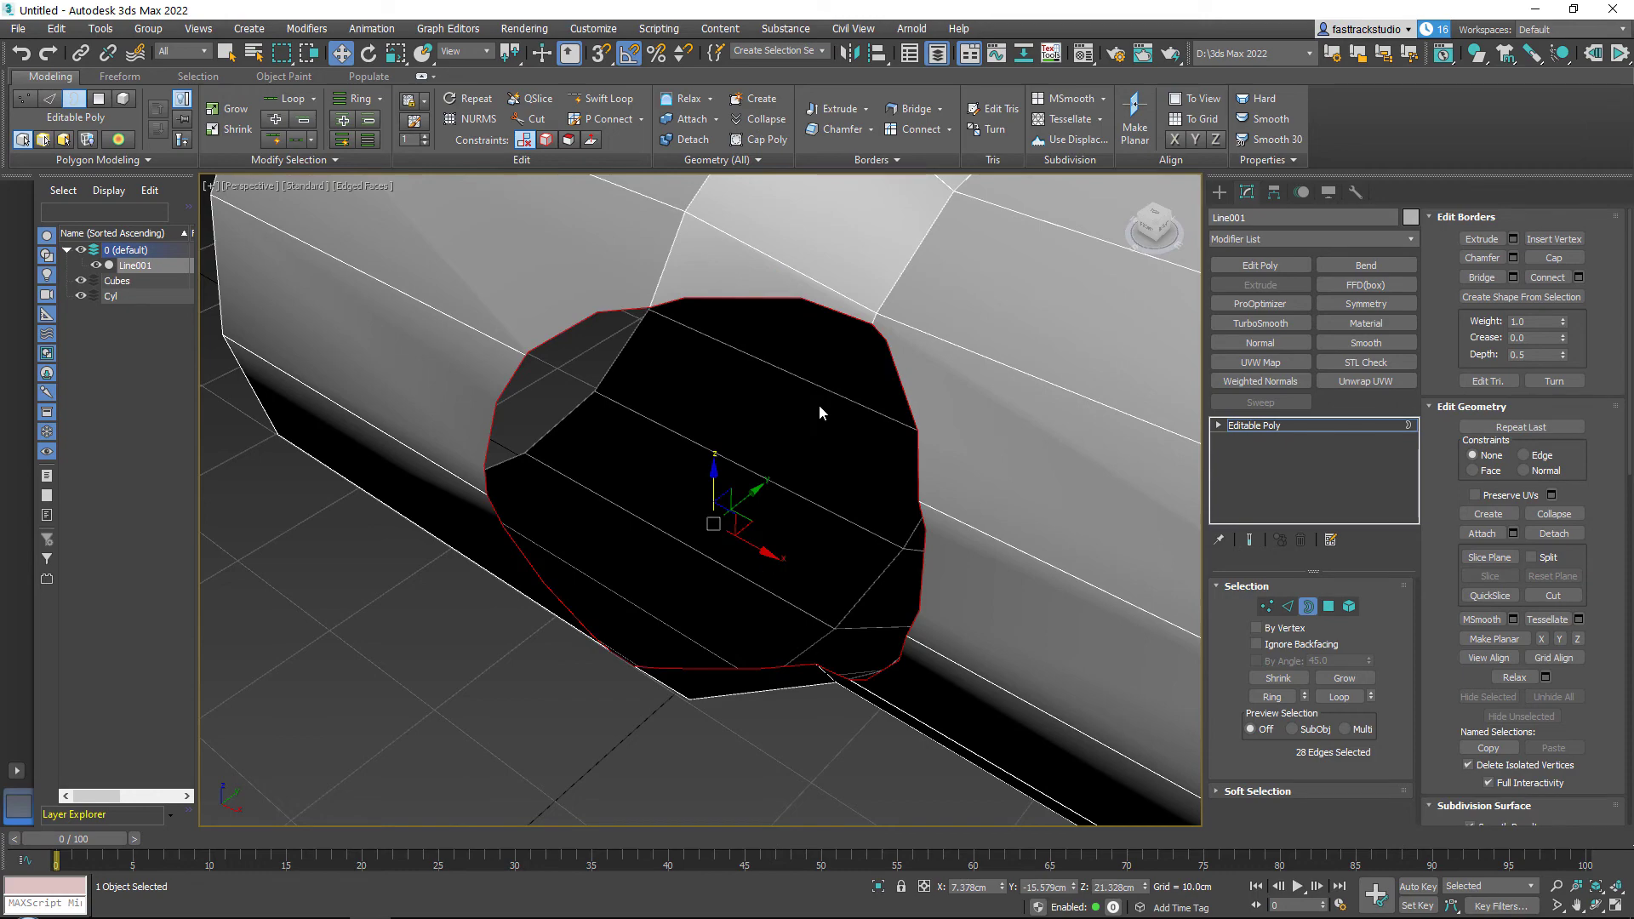
middle_click_drag(599, 299, 757, 421)
scroll(763, 497, "down", 5)
scroll(742, 456, "up", 3)
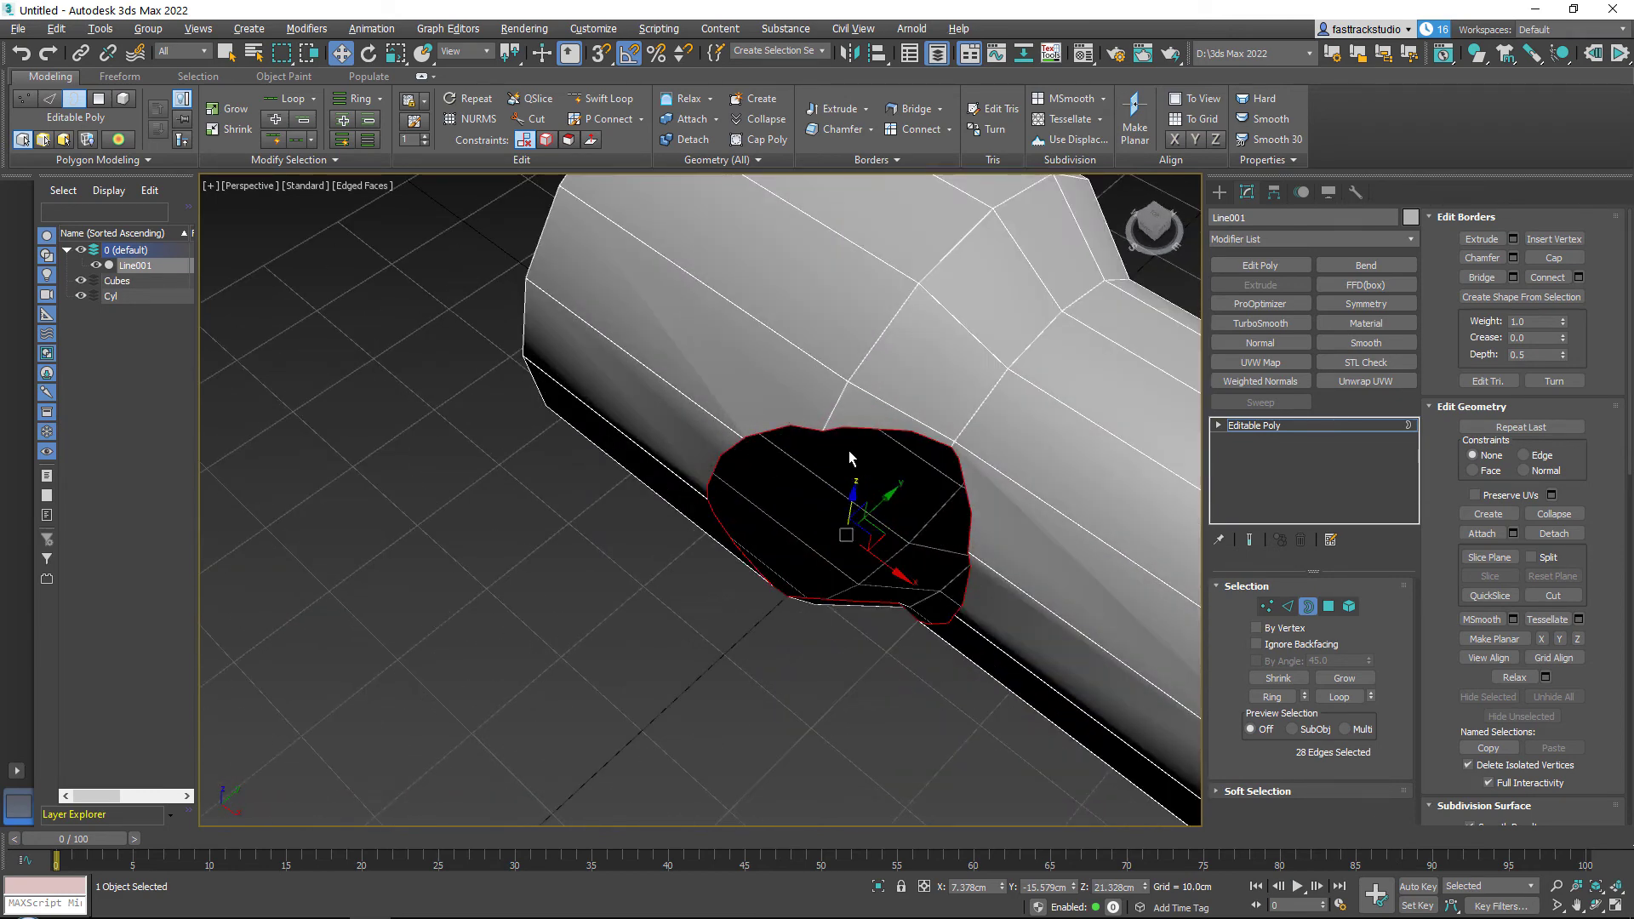
middle_click_drag(849, 452, 906, 516, "alt")
left_click_drag(892, 517, 1458, 431, "shift")
Step: Undo the squash scaling of the branch's open border, switch the scale type, and flatten the border along the Y axis
key("r")
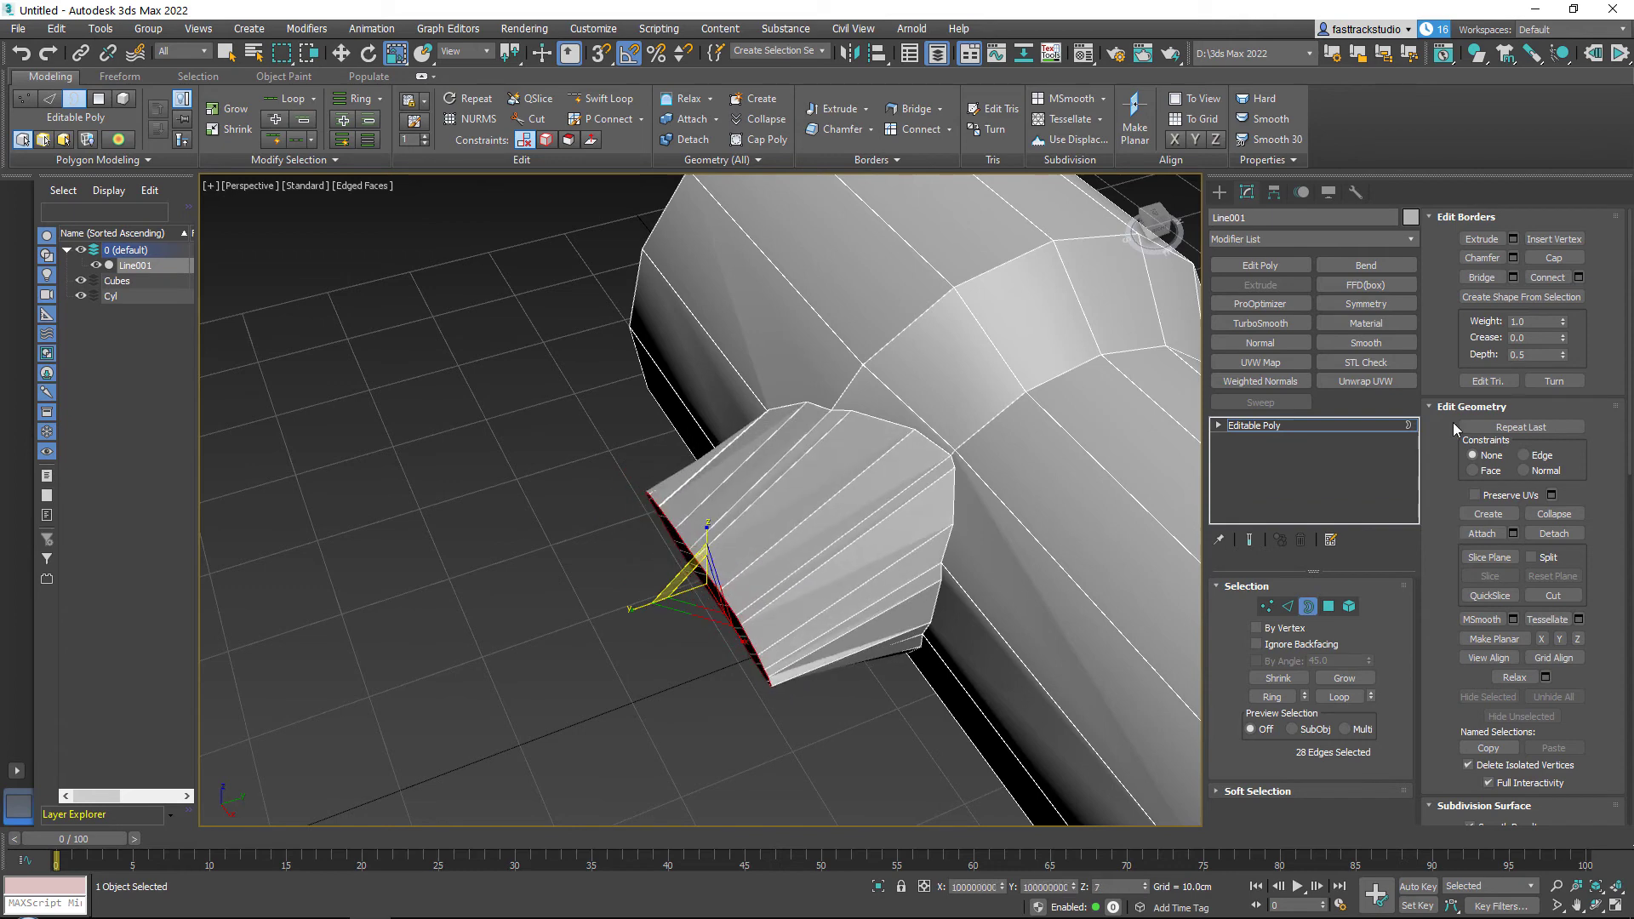
key("ctrl+z")
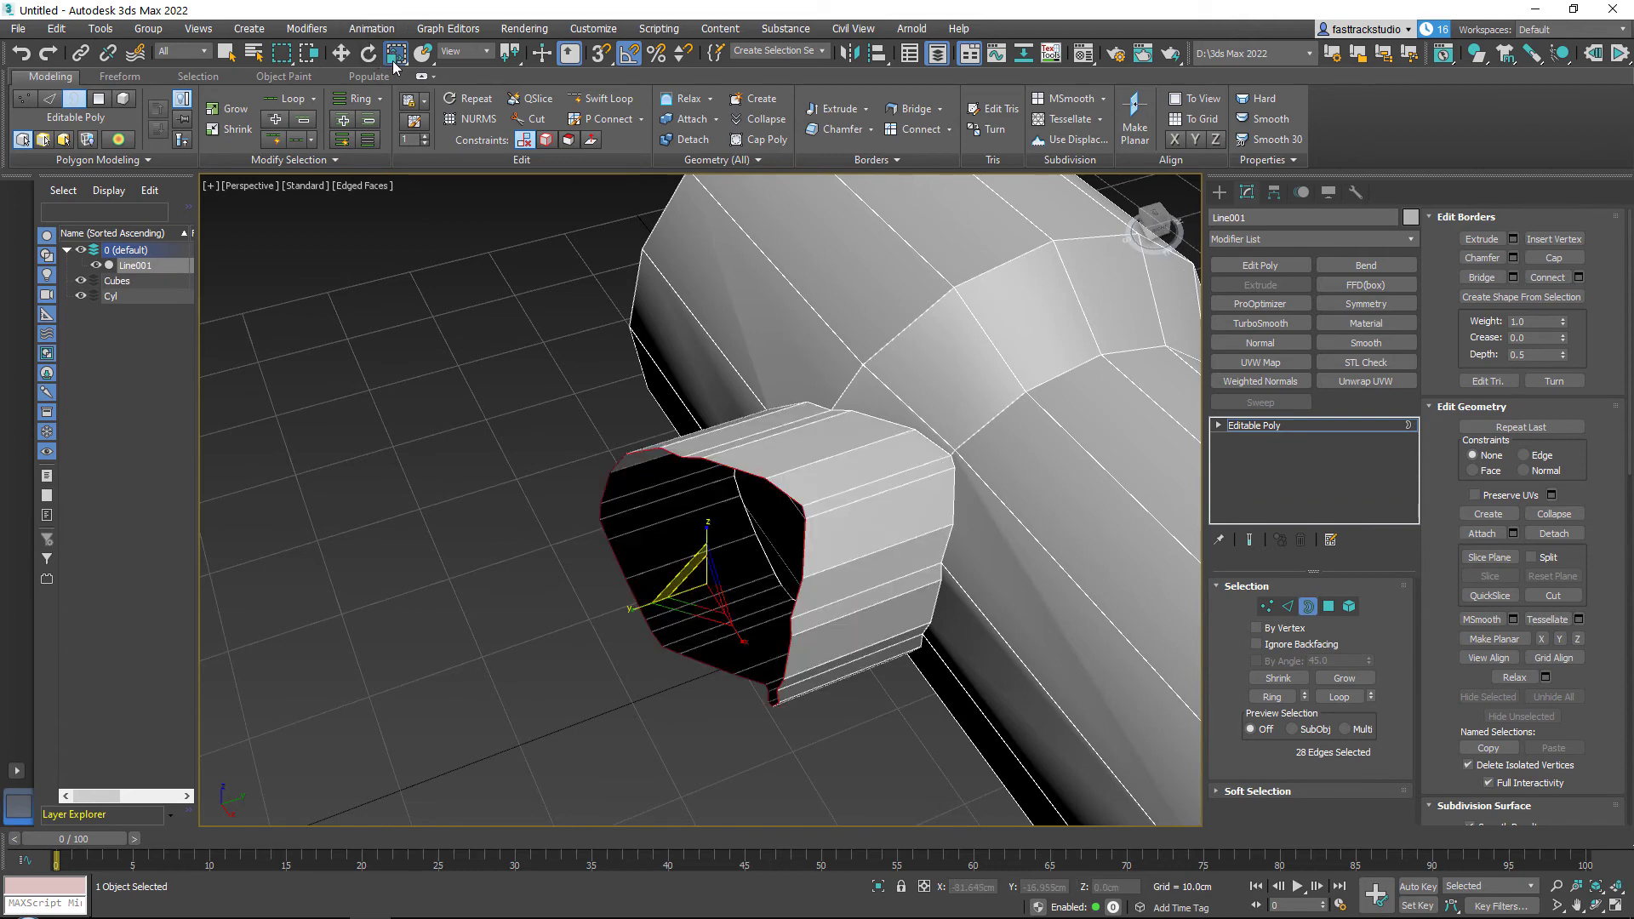
left_click_drag(393, 65, 396, 83)
left_click_drag(640, 606, 720, 582)
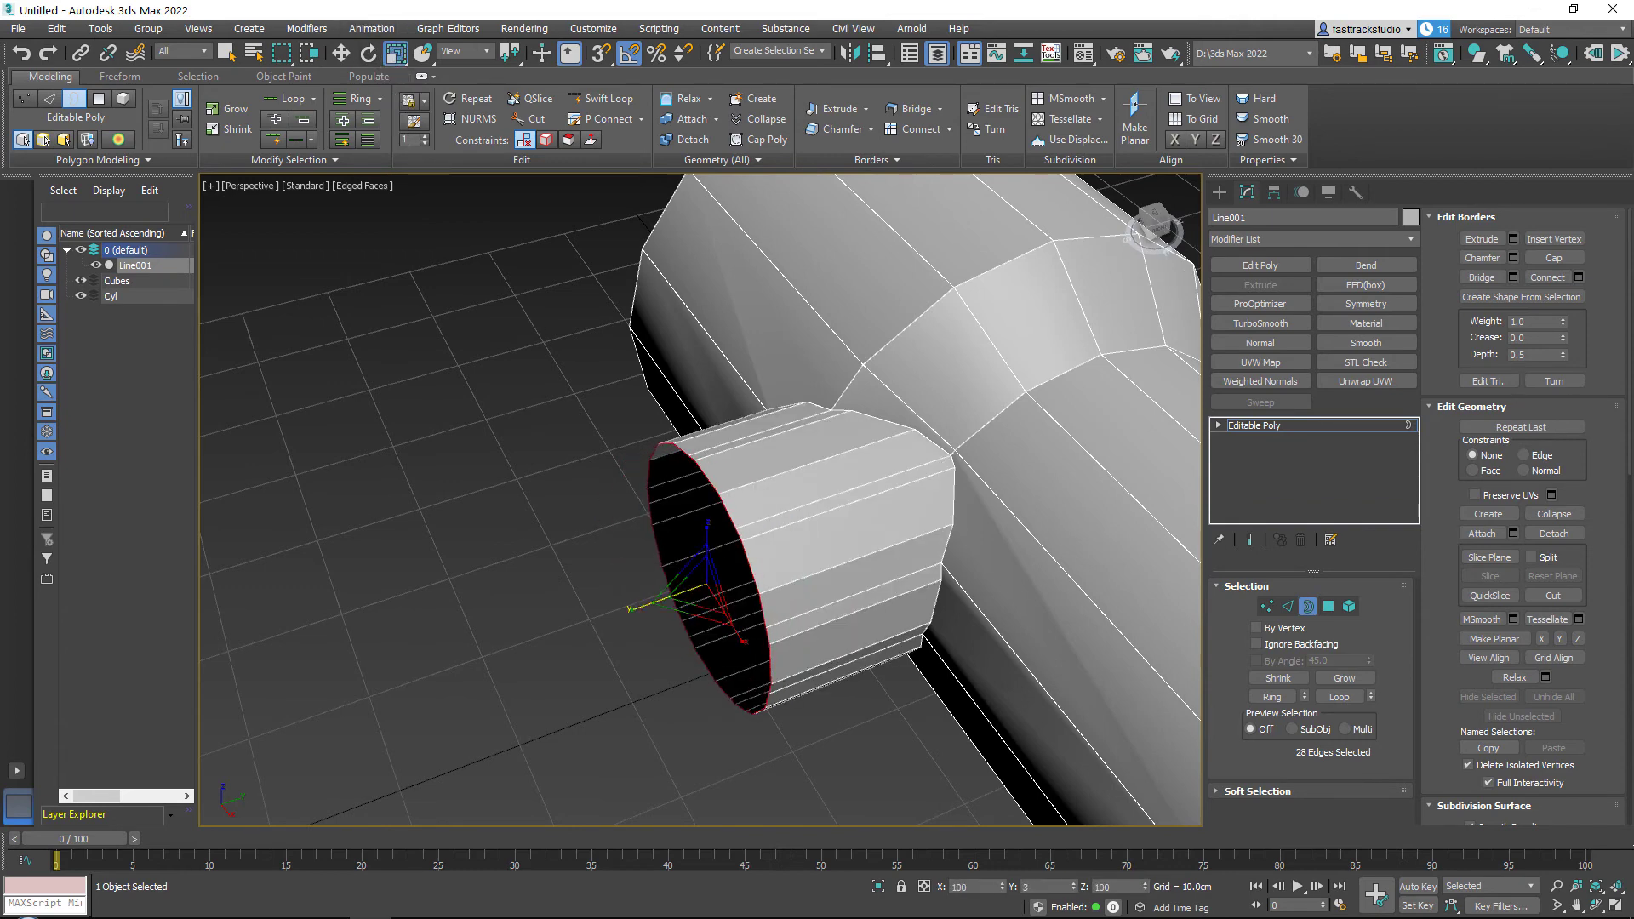
key("w")
Step: Apply a Spherify modifier to the selected open border of the branch to round it
middle_click_drag(928, 385, 791, 469, "alt")
scroll(766, 425, "up", 5)
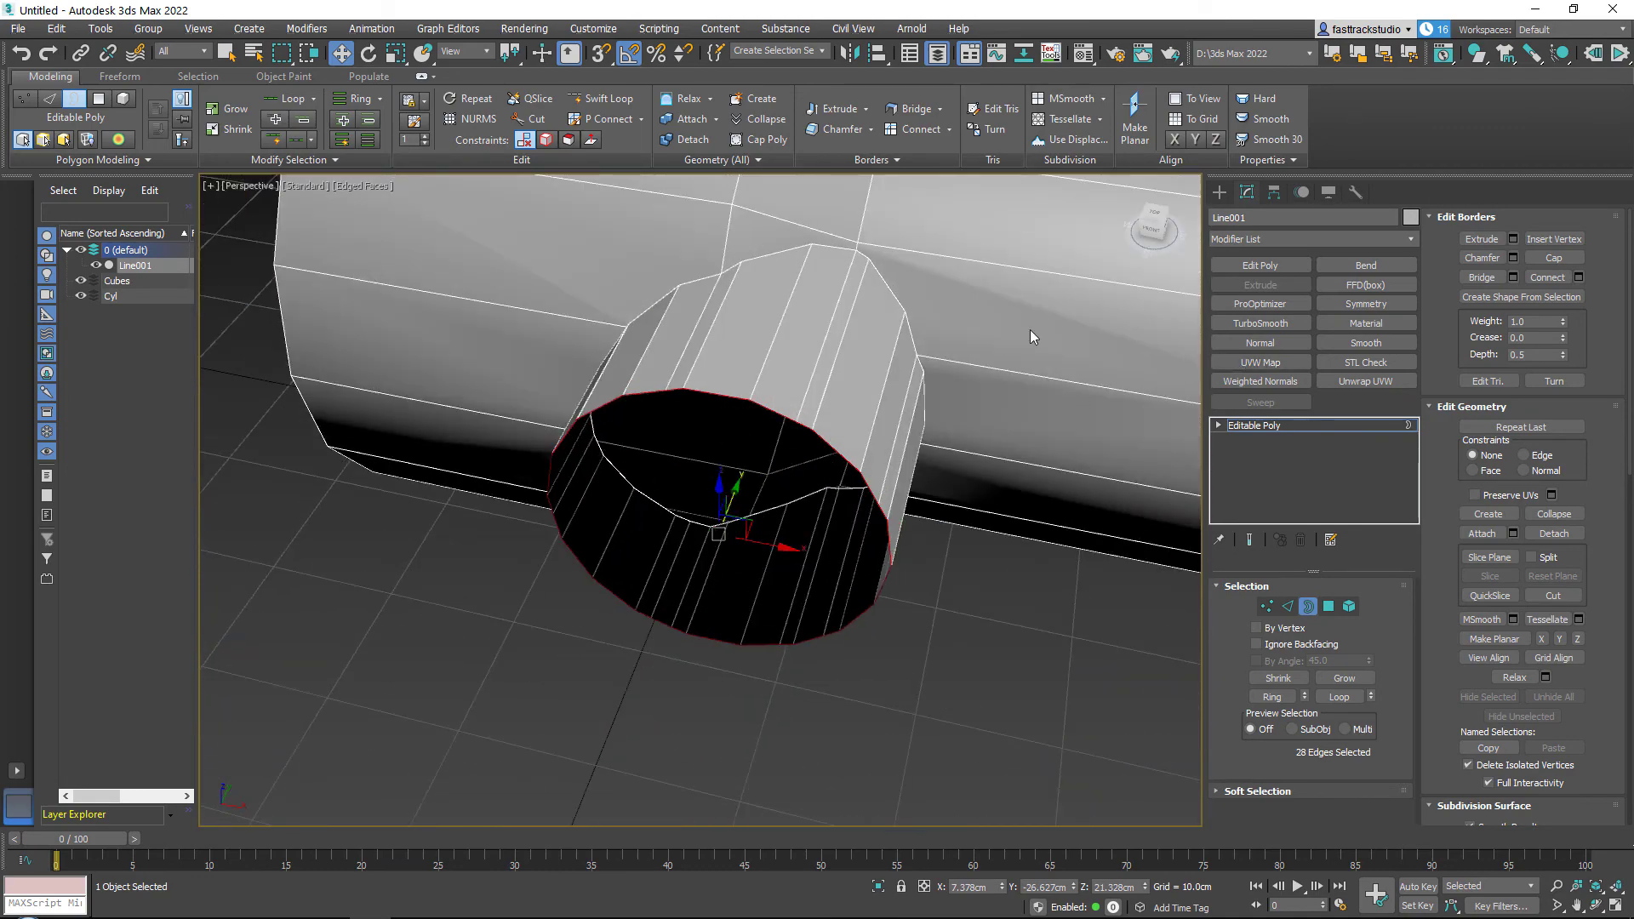
left_click(1387, 240)
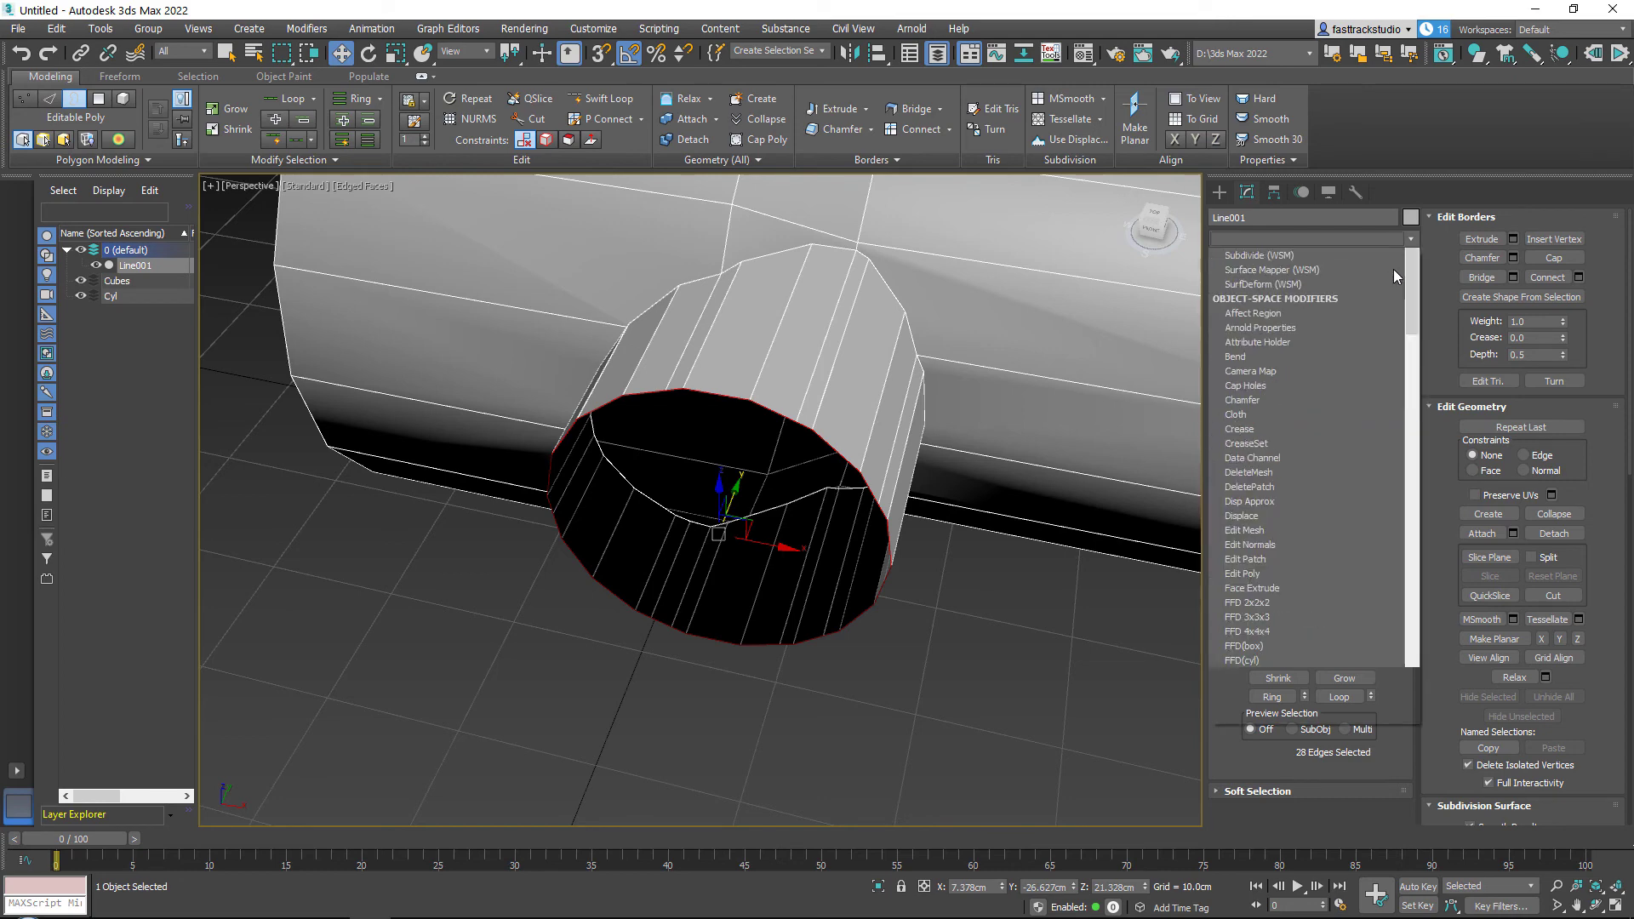
left_click_drag(1411, 296, 1376, 642)
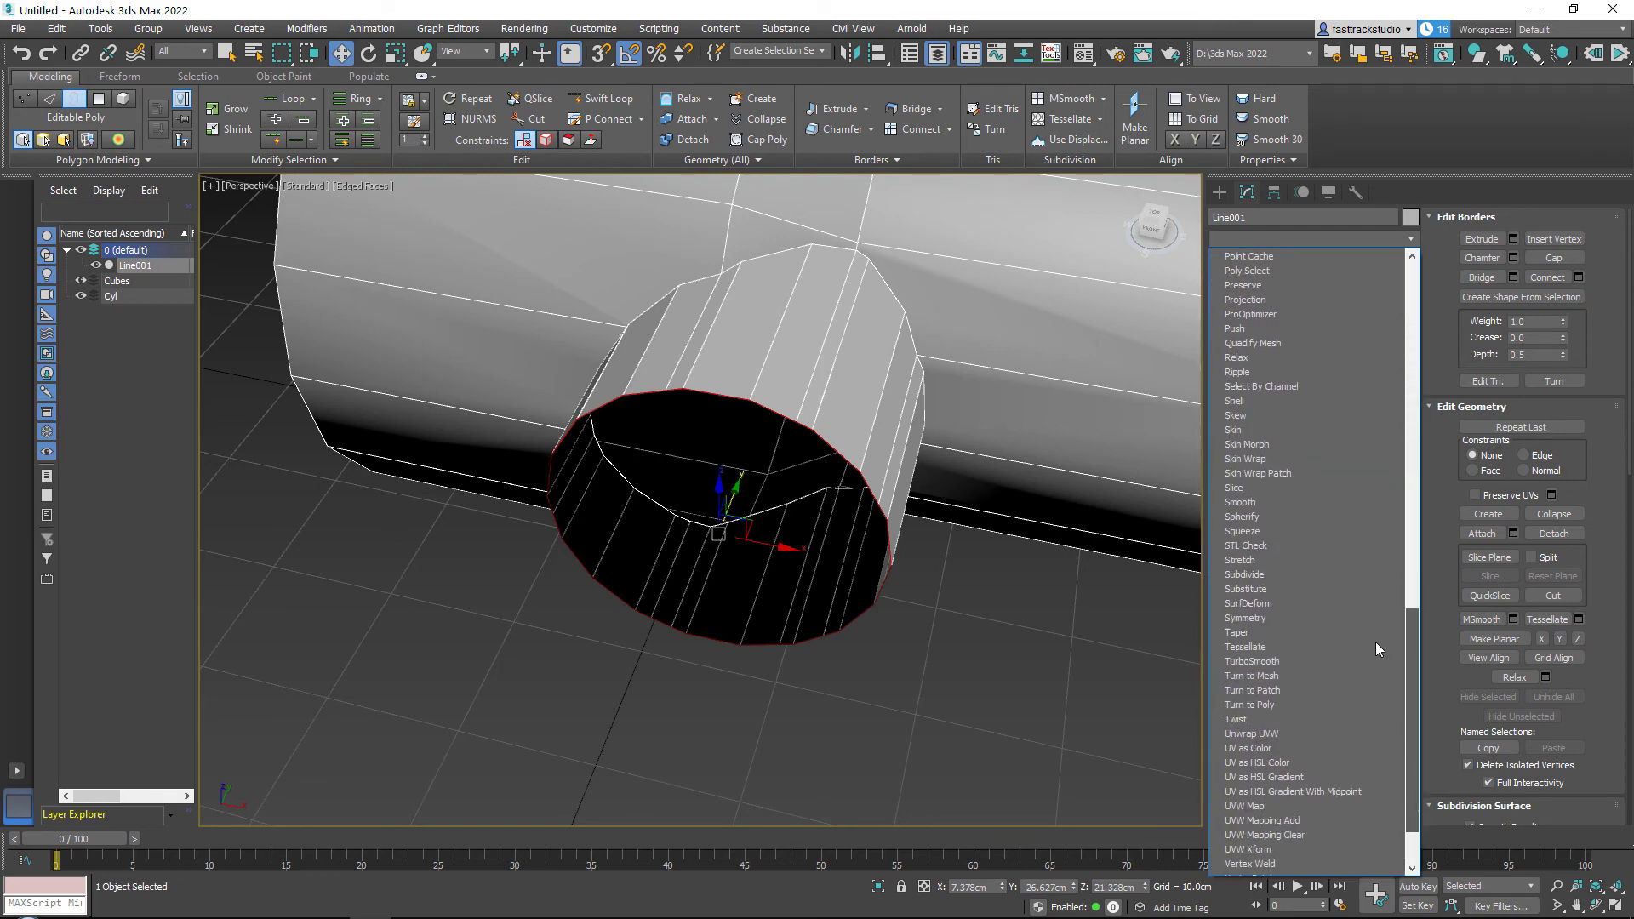
left_click(1256, 517)
scroll(266, 553, "up", 3)
scroll(979, 483, "down", 4)
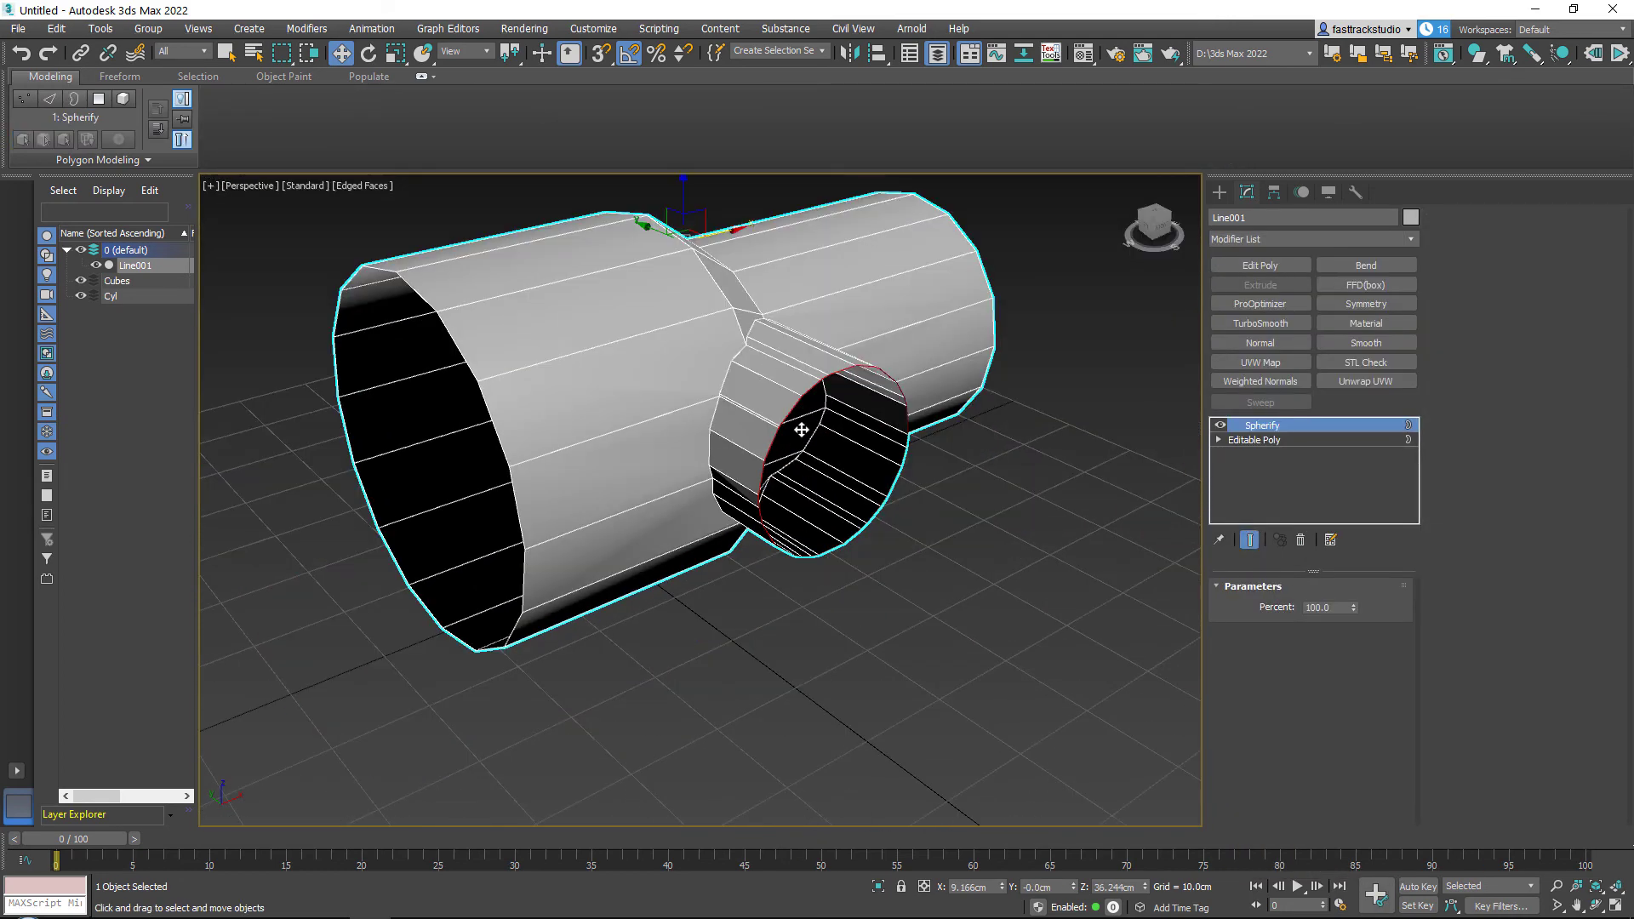
Step: Convert the spherified pipe to an Editable Poly and inspect the branch opening from several angles
right_click(763, 364)
left_click(944, 551)
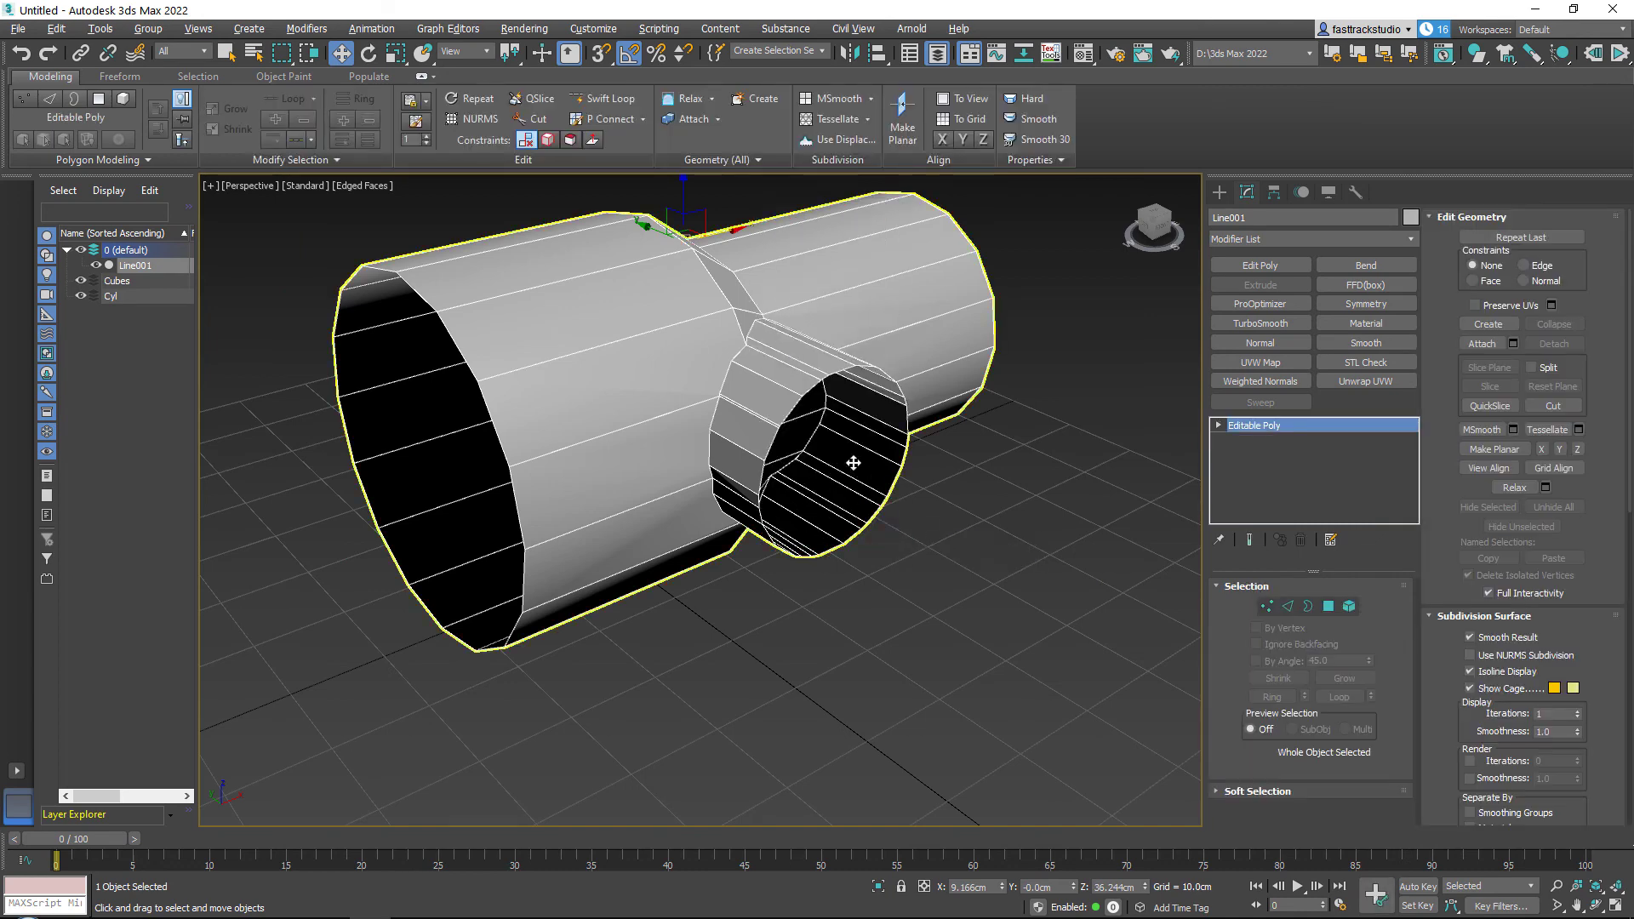
middle_click_drag(850, 463, 691, 361, "alt")
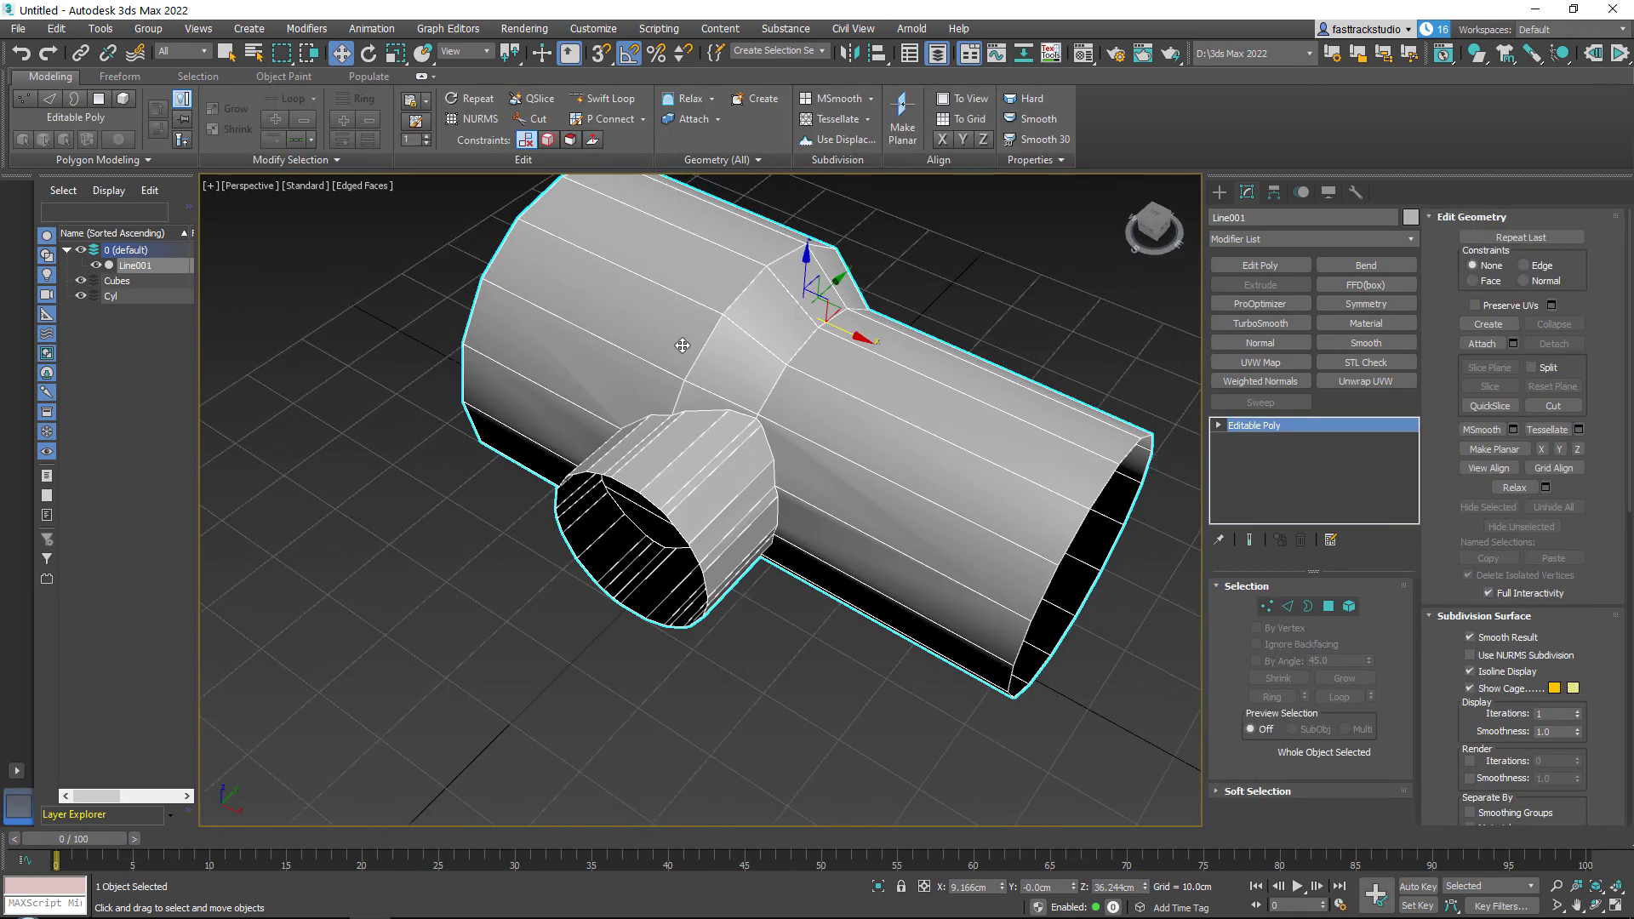
middle_click_drag(679, 375, 885, 367, "alt")
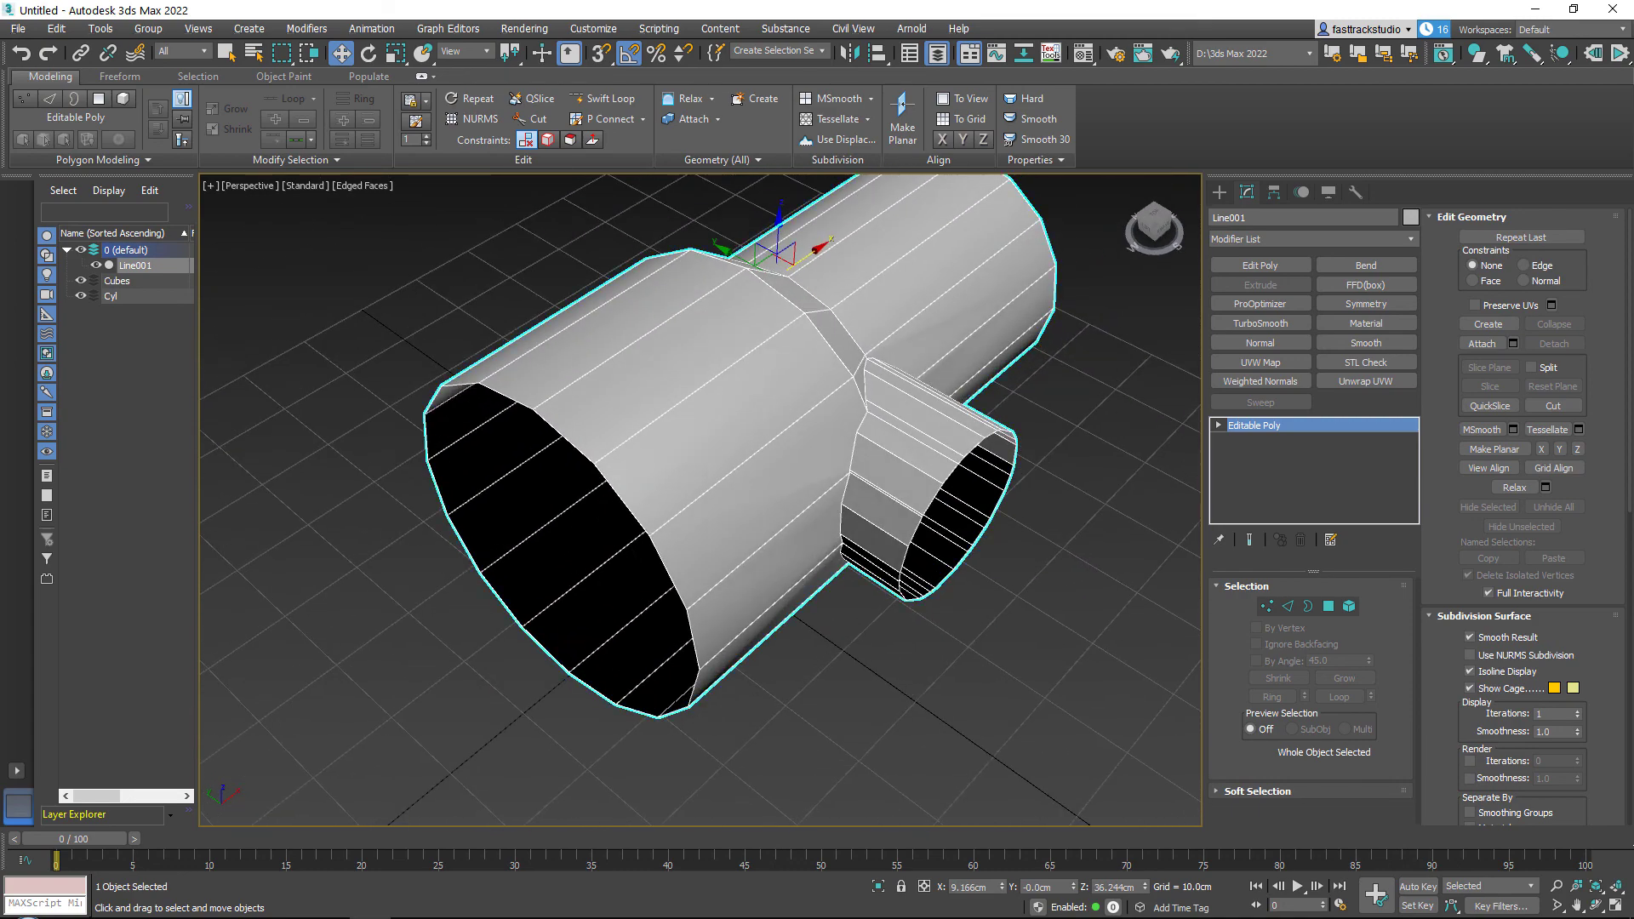
middle_click_drag(919, 540, 828, 398, "alt")
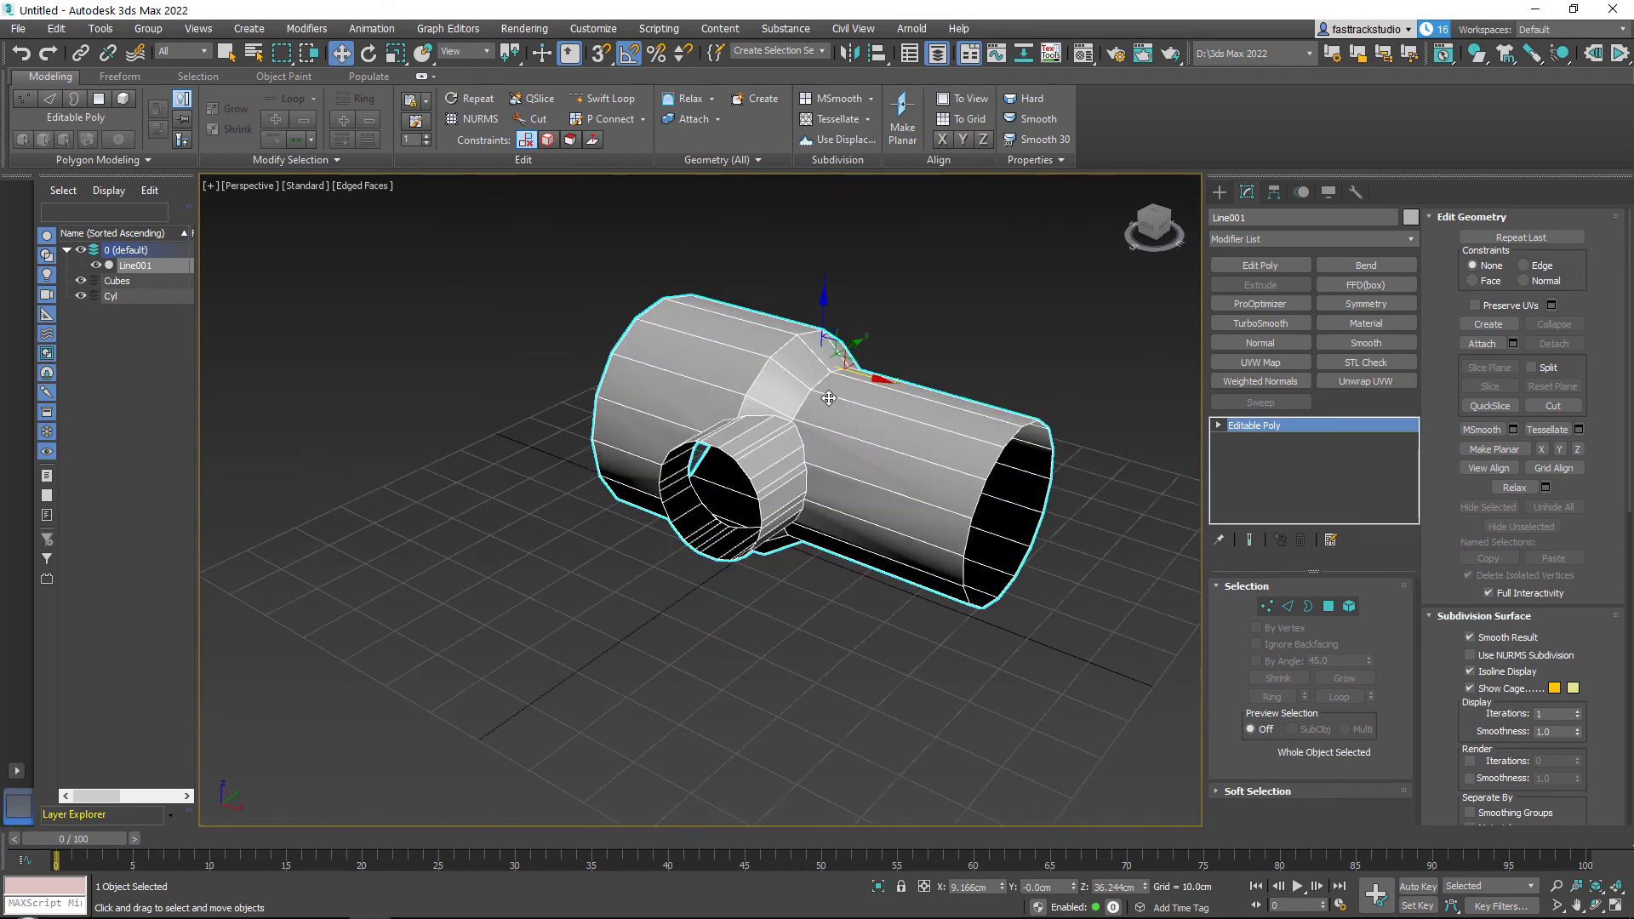